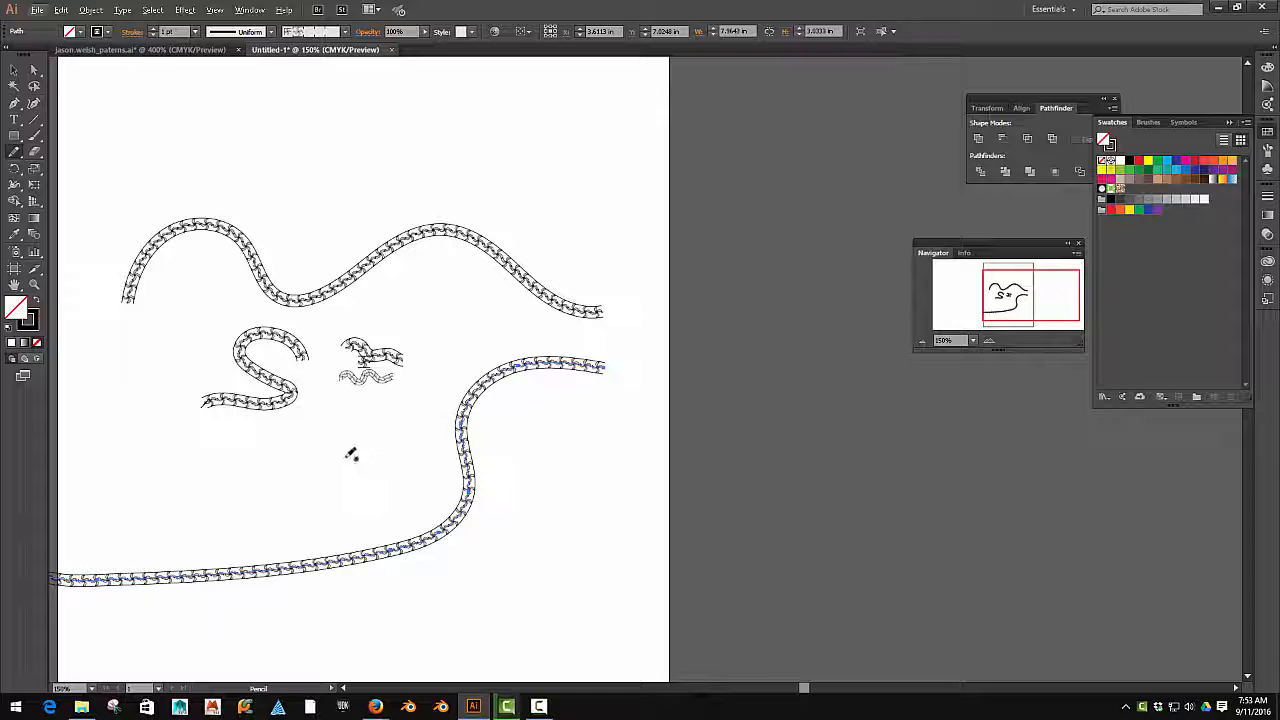
Delete all the chain-patterned paths from the artboard.
drag(351, 455, 534, 409)
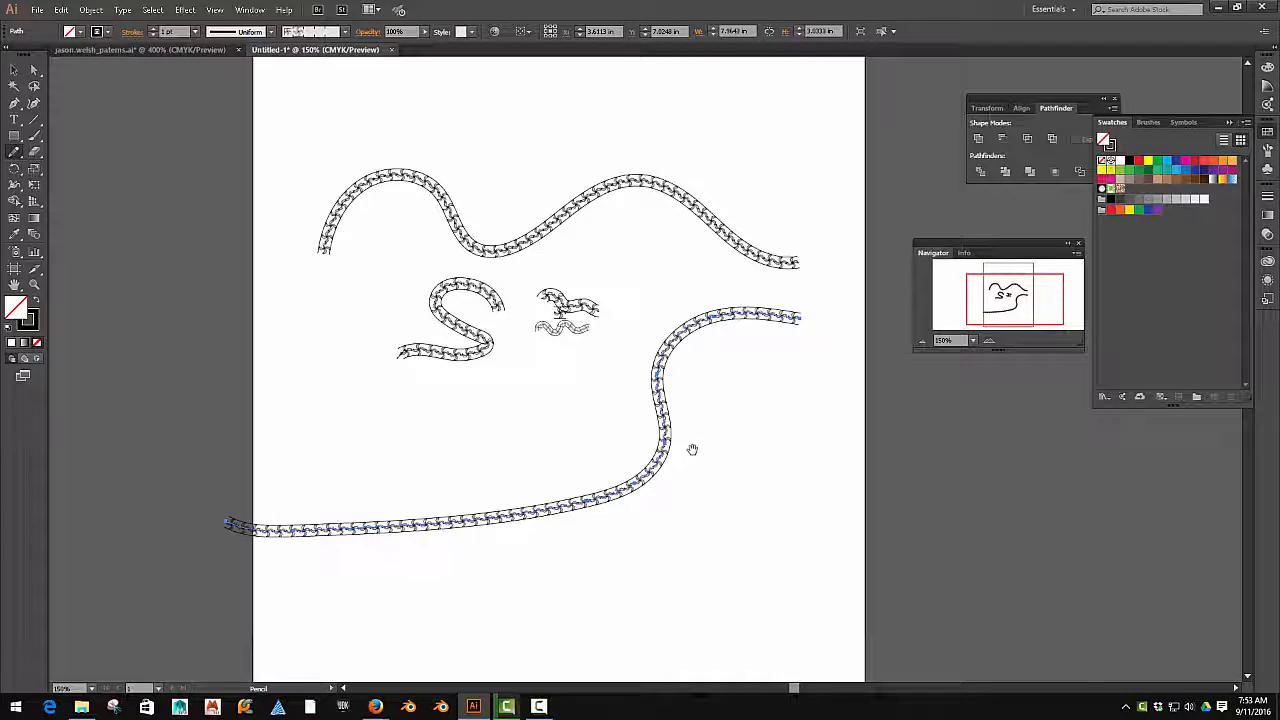
key(v)
drag(338, 112, 731, 620)
key(Delete)
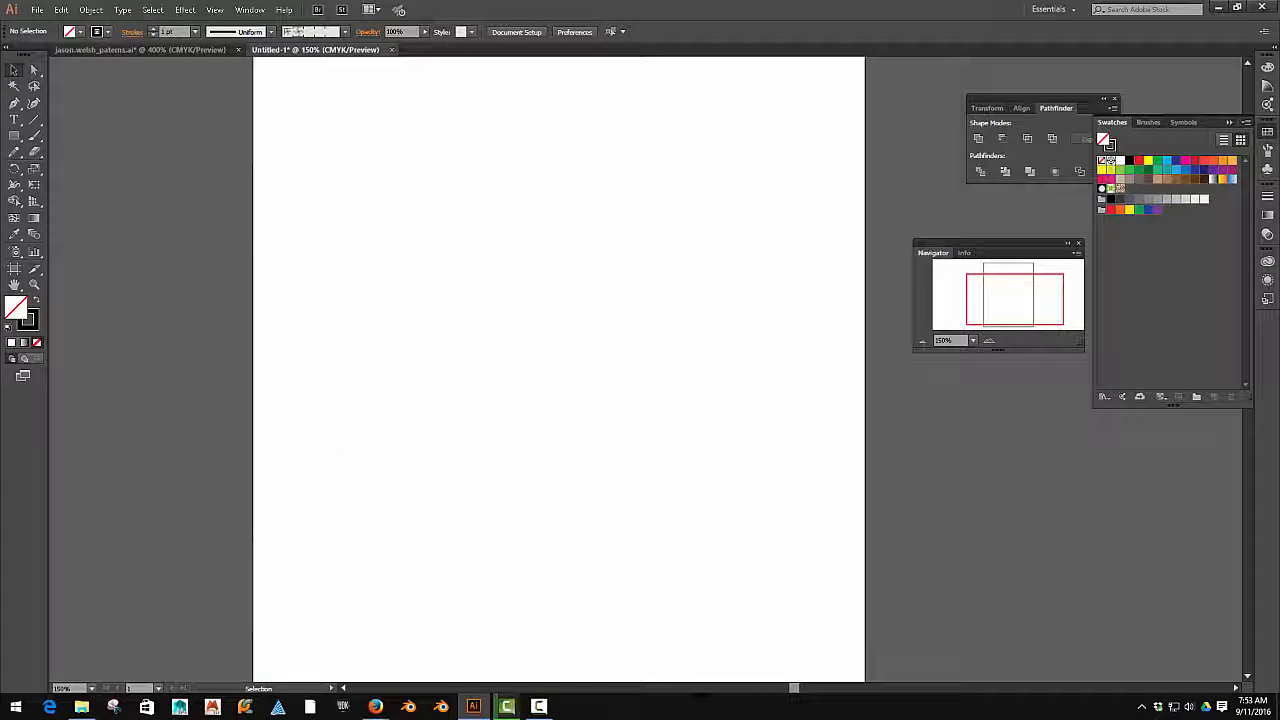
Set the Pencil tool's fidelity to Accurate, the lowest smoothing setting.
double_click(15, 153)
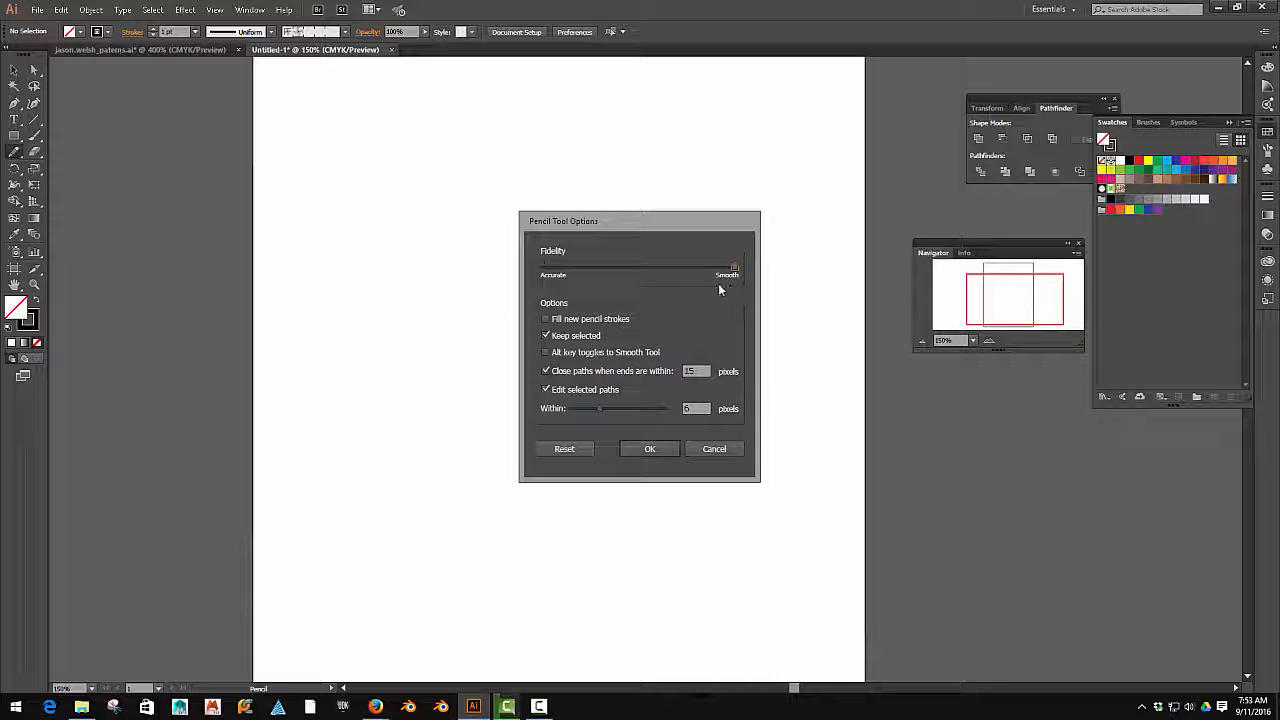
drag(734, 268, 533, 270)
click(652, 449)
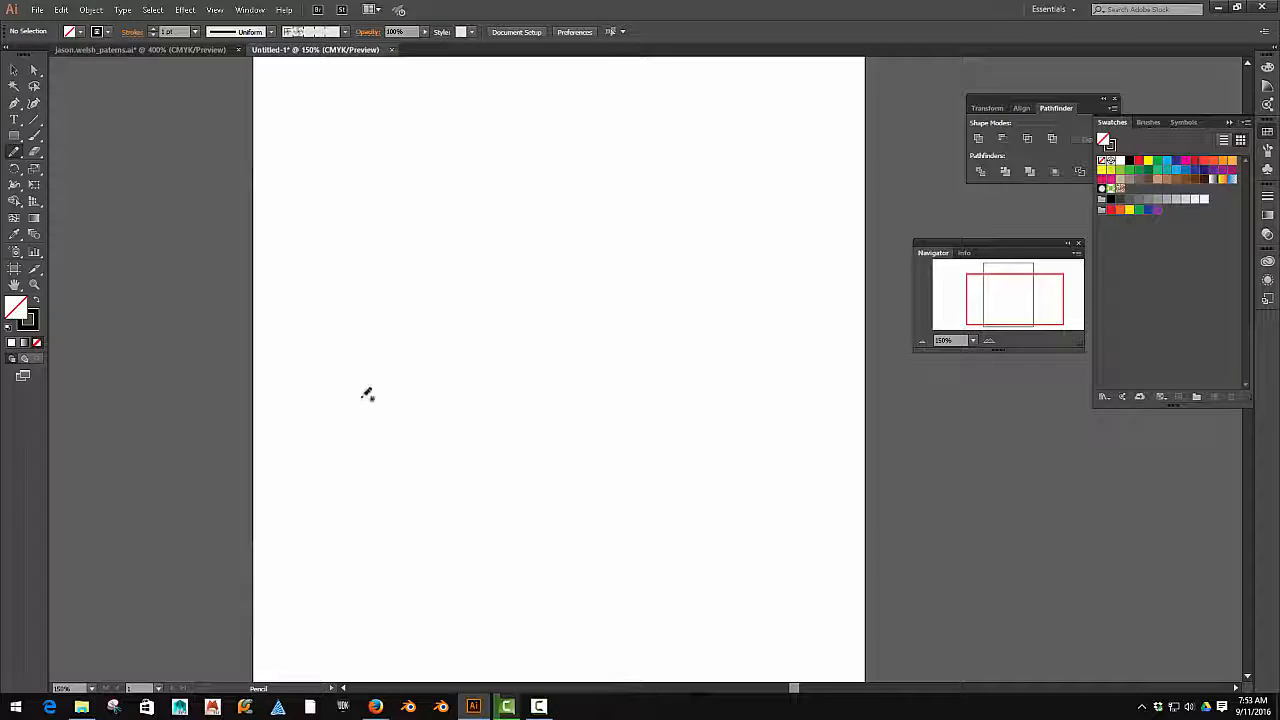
Draw a freehand wave with sharp spikes about 8 in wide and, below it, a scalloped line with one loop about 3.9 in wide.
mouse_move(309, 297)
mouse_down()
mouse_move(402, 213)
mouse_move(457, 364)
mouse_move(570, 273)
mouse_move(628, 288)
mouse_up()
drag(726, 273, 880, 290)
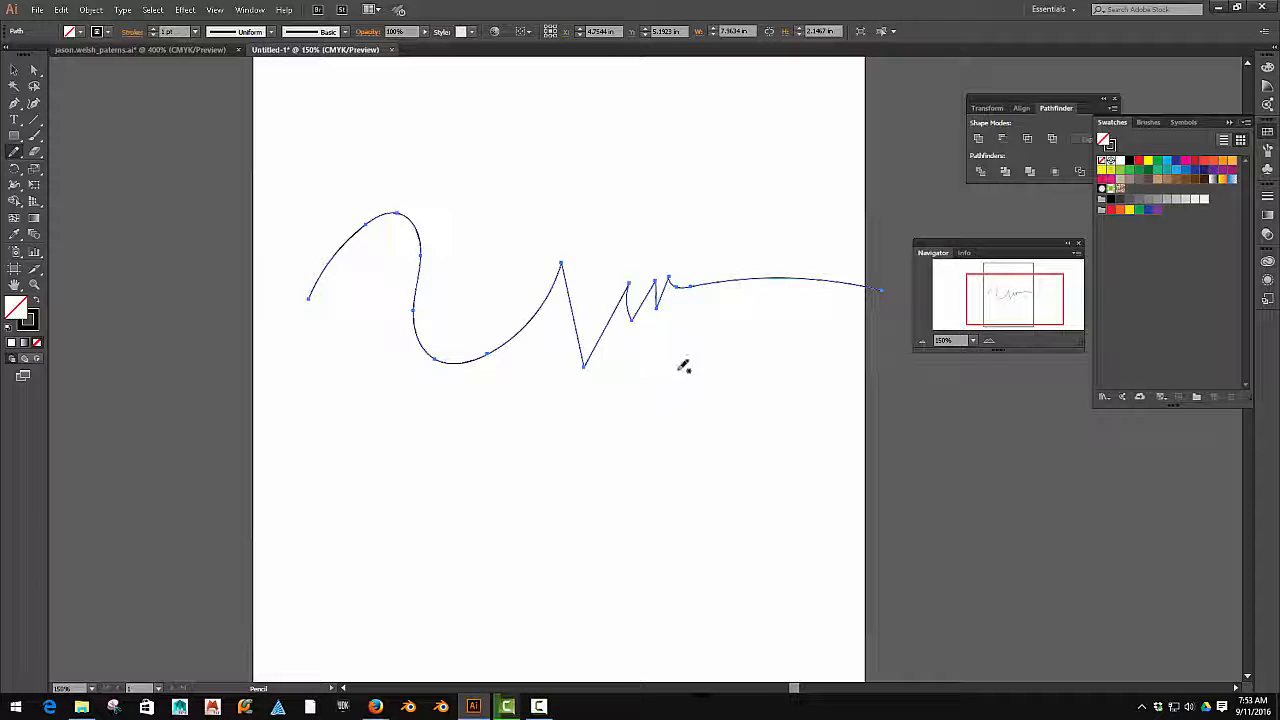
drag(512, 391, 634, 395)
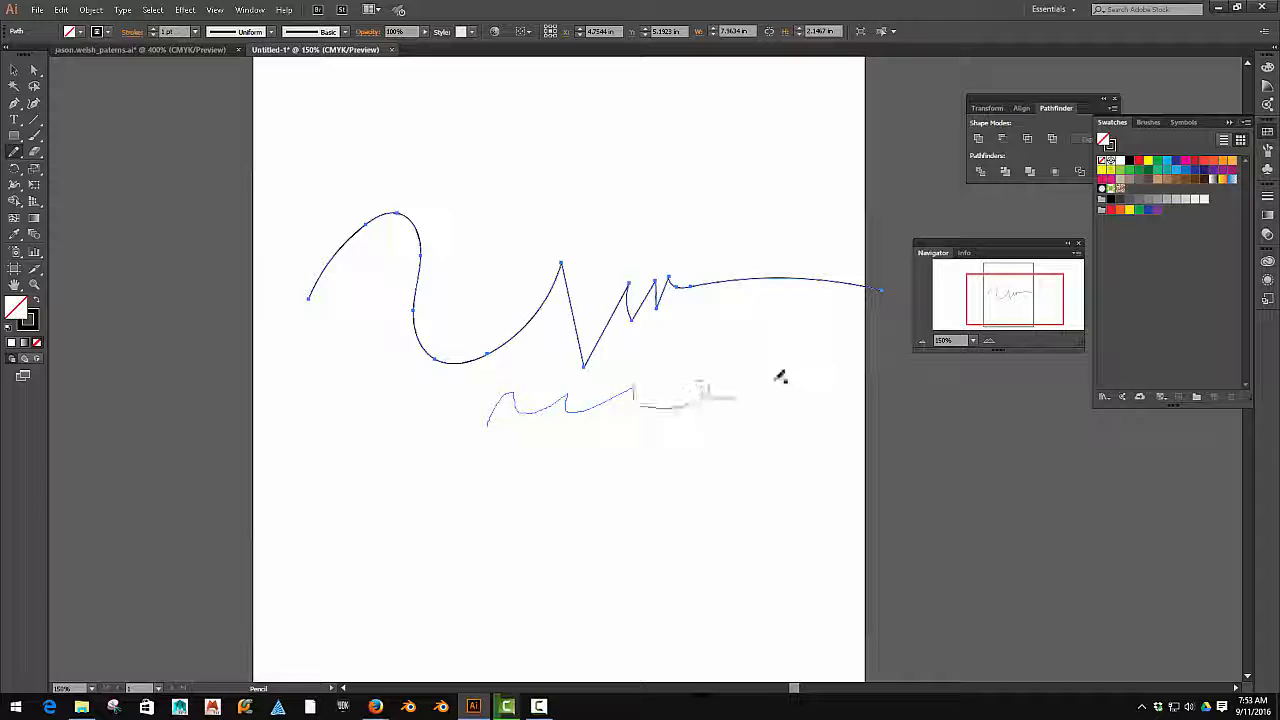
drag(781, 376, 769, 372)
Draw a freehand line with three loops about 3.1 in wide and, below it, a spiral about 3 in wide.
scroll(670, 425, up, 2)
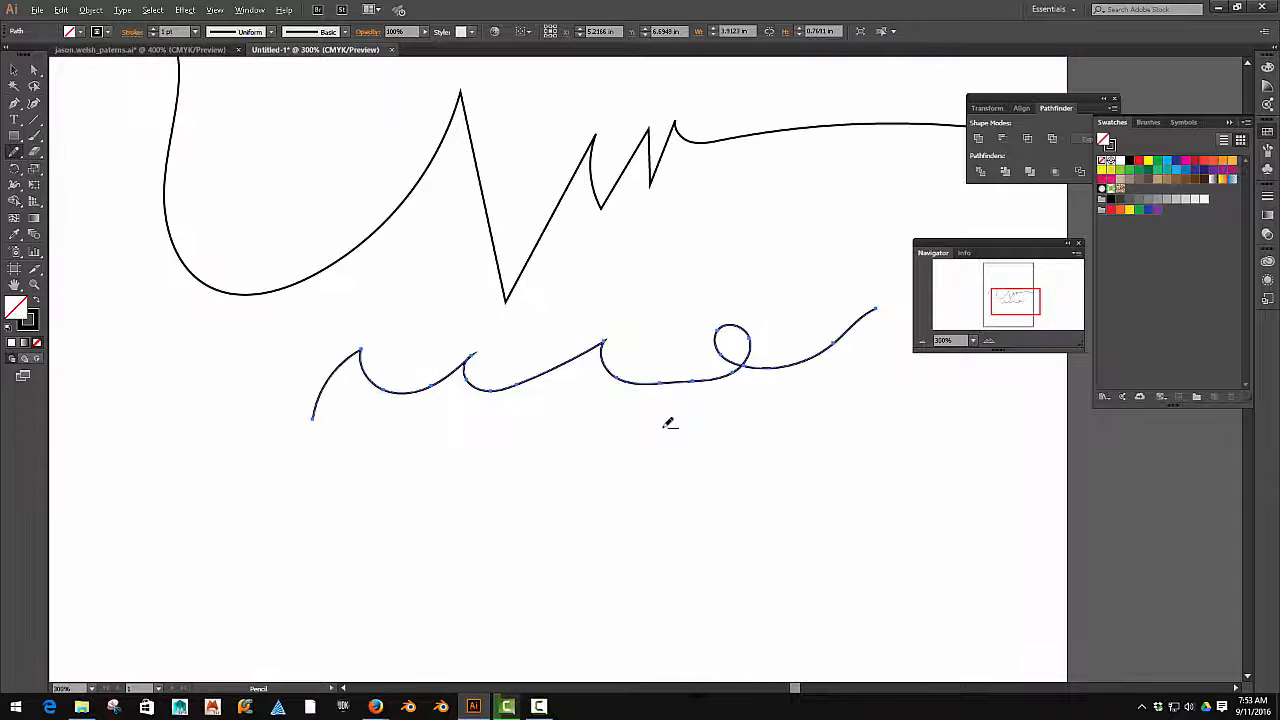
mouse_move(532, 466)
mouse_down()
mouse_move(626, 484)
mouse_move(612, 445)
mouse_move(750, 427)
mouse_move(829, 454)
mouse_move(980, 450)
mouse_up()
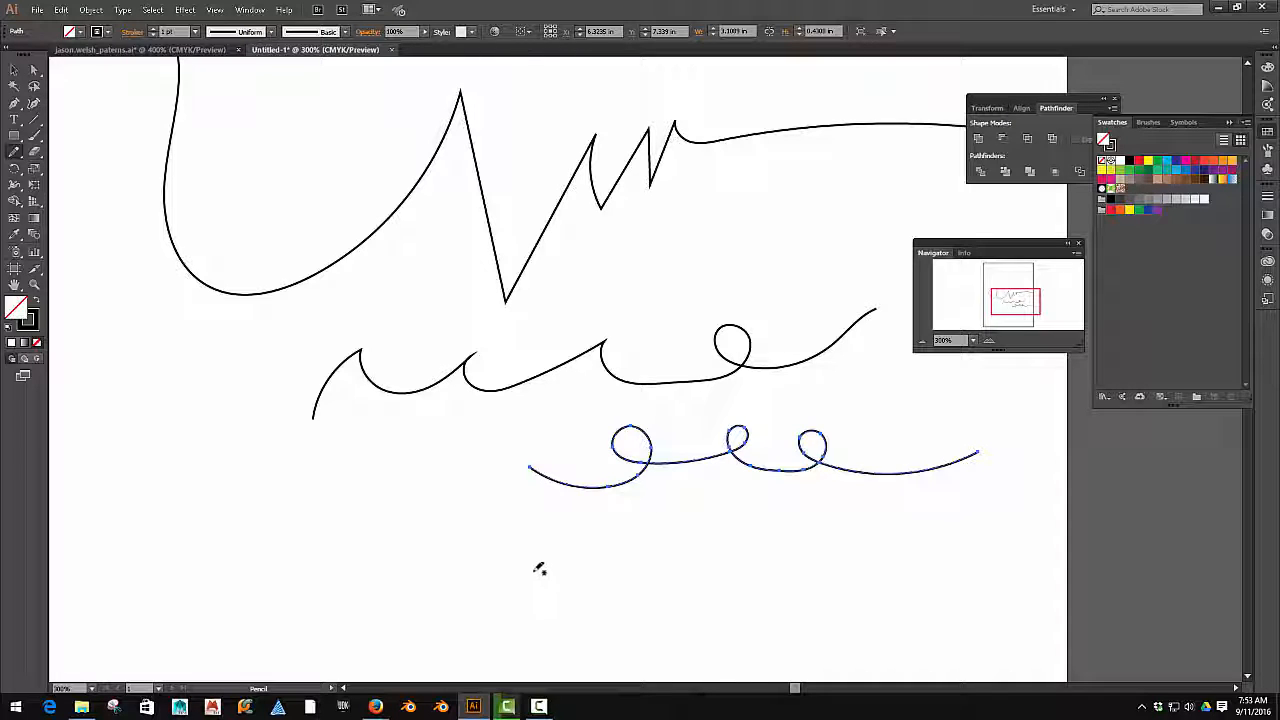
mouse_move(540, 553)
mouse_down()
mouse_move(688, 524)
mouse_move(955, 664)
mouse_move(761, 679)
mouse_move(761, 587)
mouse_move(785, 614)
mouse_up()
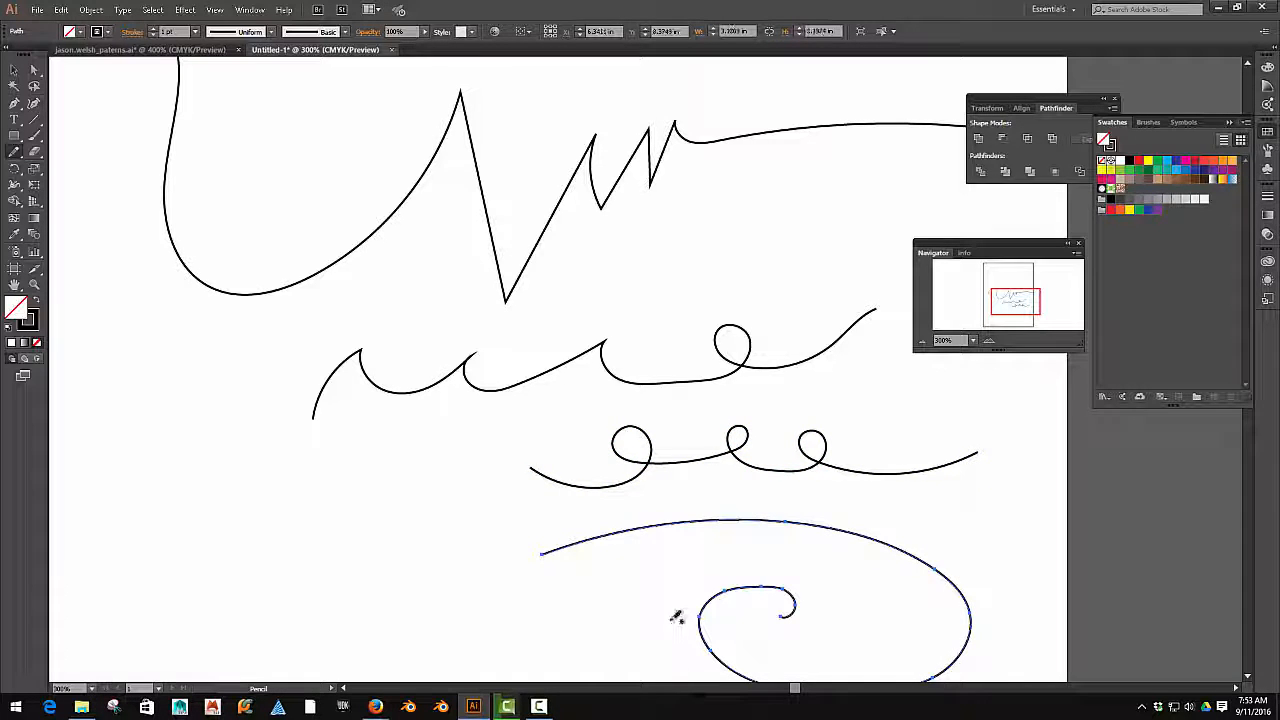
Toggle the Pencil tool's option that lets the Alt key switch to the Smooth Tool and apply the settings.
key(ctrl+minus)
key(ctrl+minus)
key(ctrl+minus)
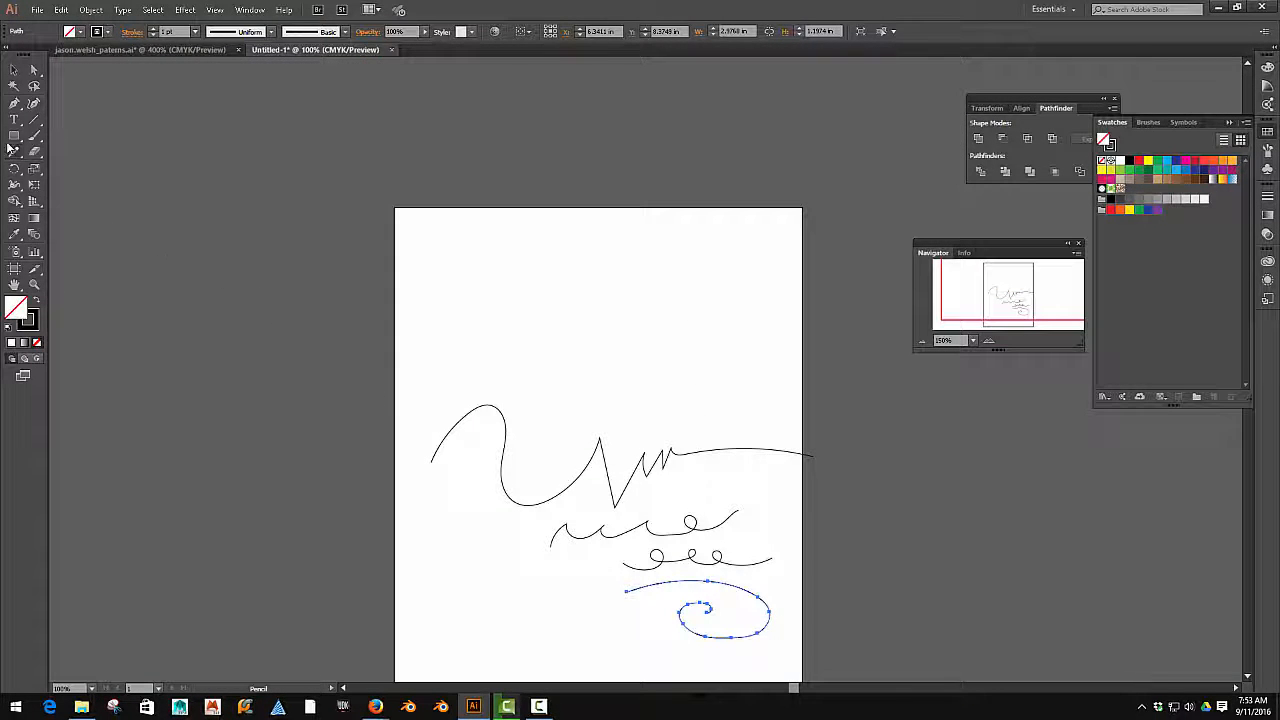
double_click(14, 151)
click(545, 352)
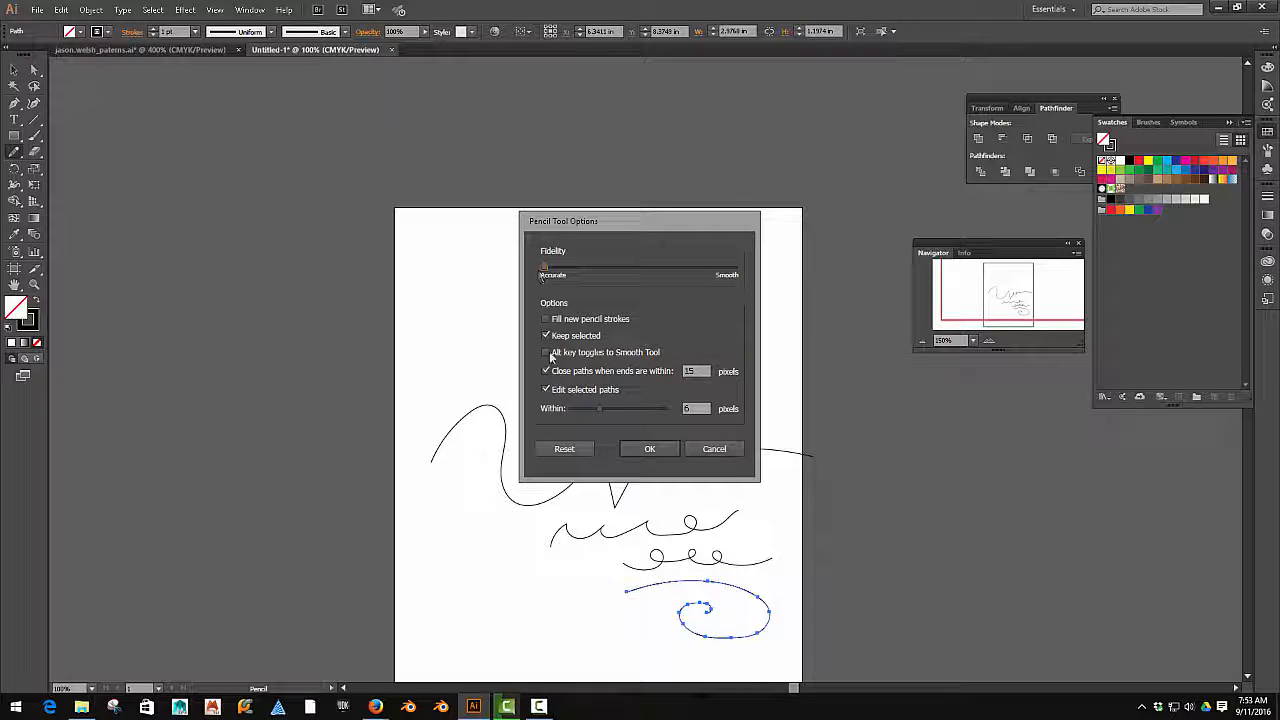
click(649, 449)
Draw a jagged freehand path about 5.4 in wide and 1.7 in high above the existing strokes.
mouse_move(518, 296)
mouse_down()
mouse_move(585, 363)
mouse_move(637, 305)
mouse_move(739, 323)
mouse_up()
scroll(677, 370, up, 2)
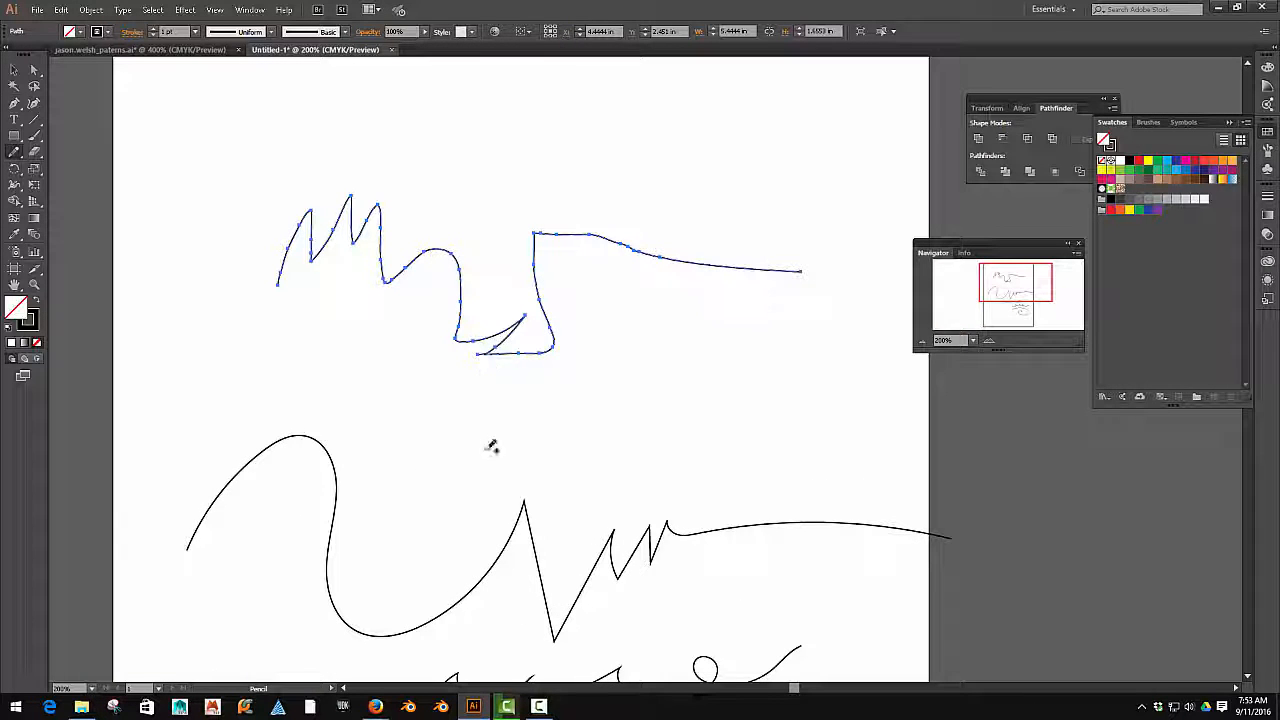
key(v)
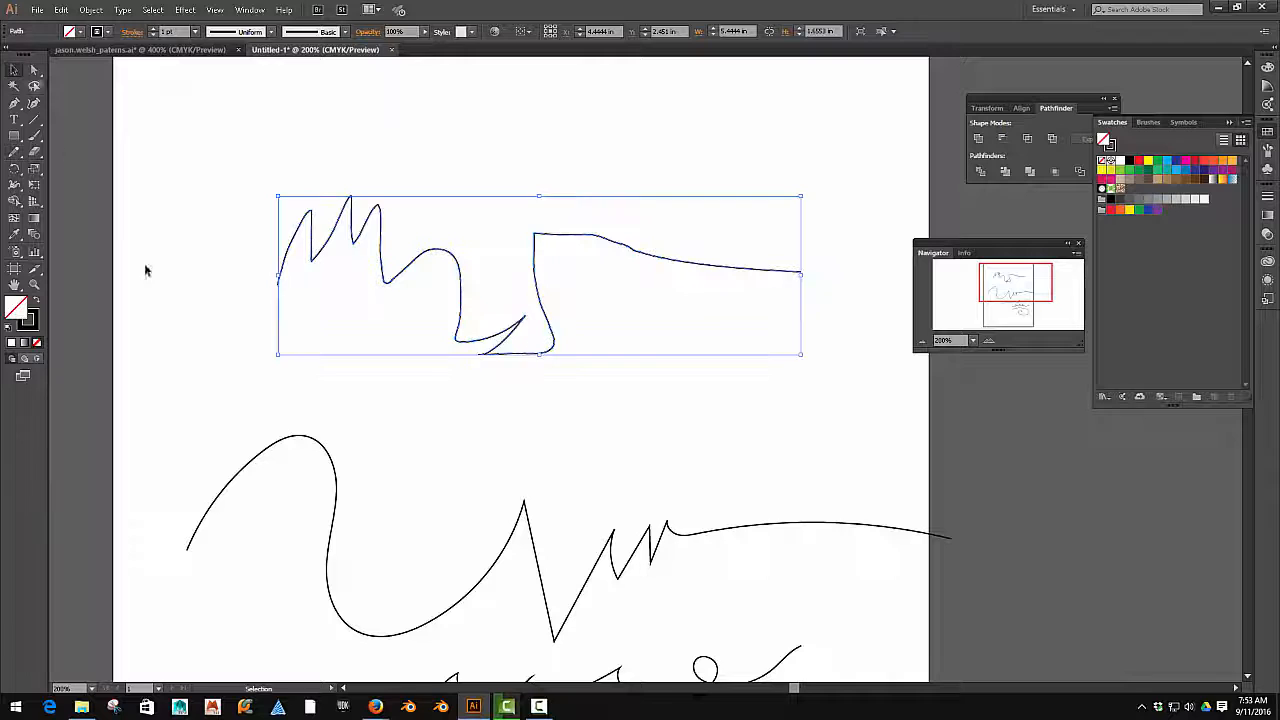
Round all sharp corners of the large spiked wave path together with a radius of about 0.03 in.
click(299, 440)
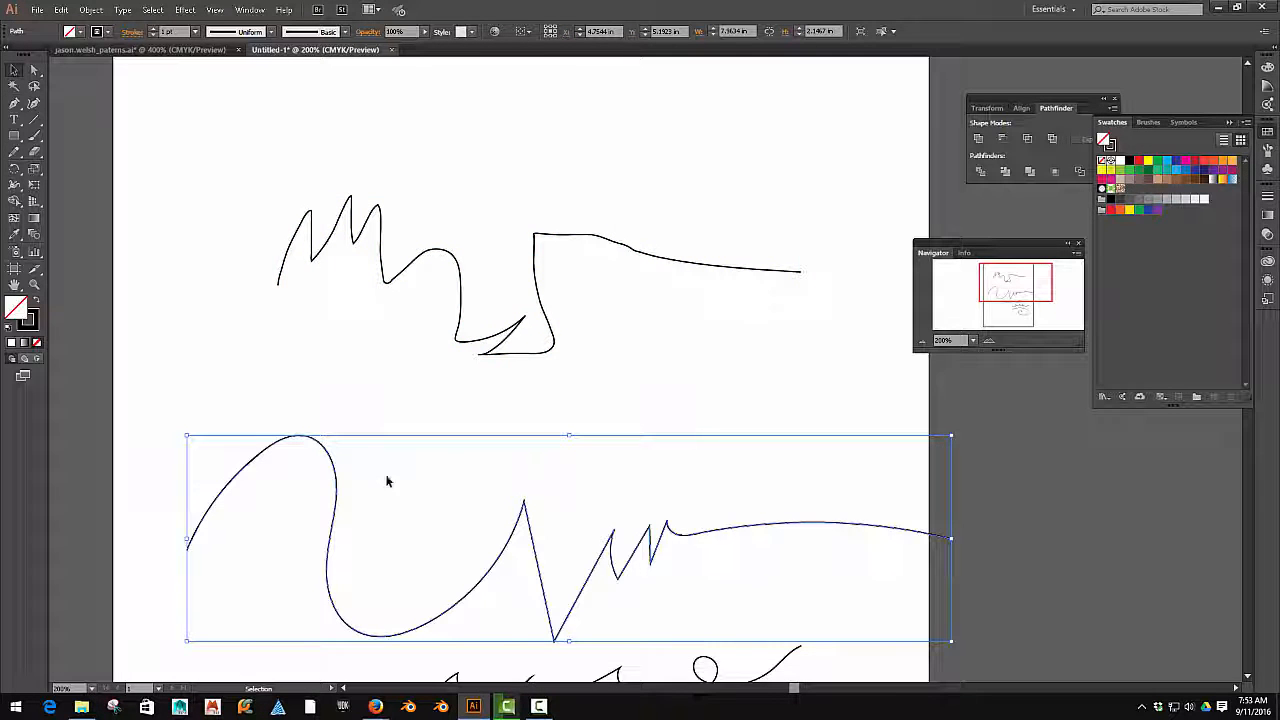
click(34, 69)
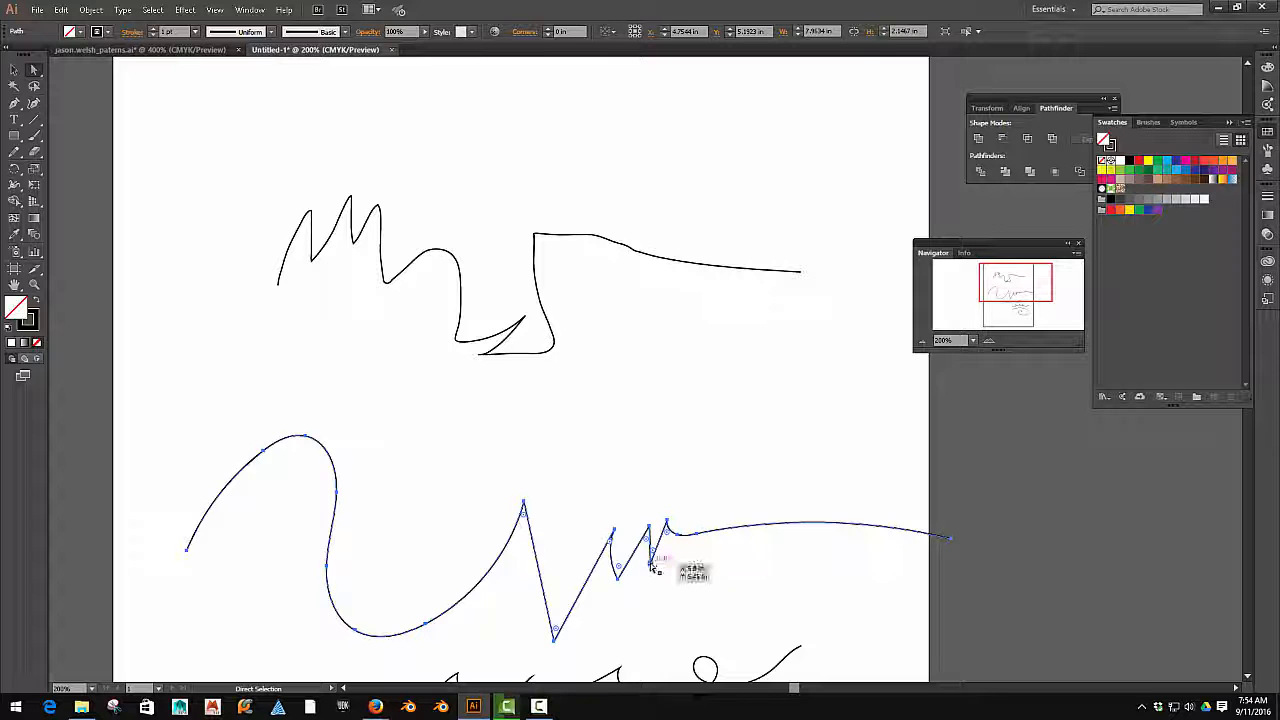
scroll(655, 558, up, 2)
scroll(657, 563, up, 1)
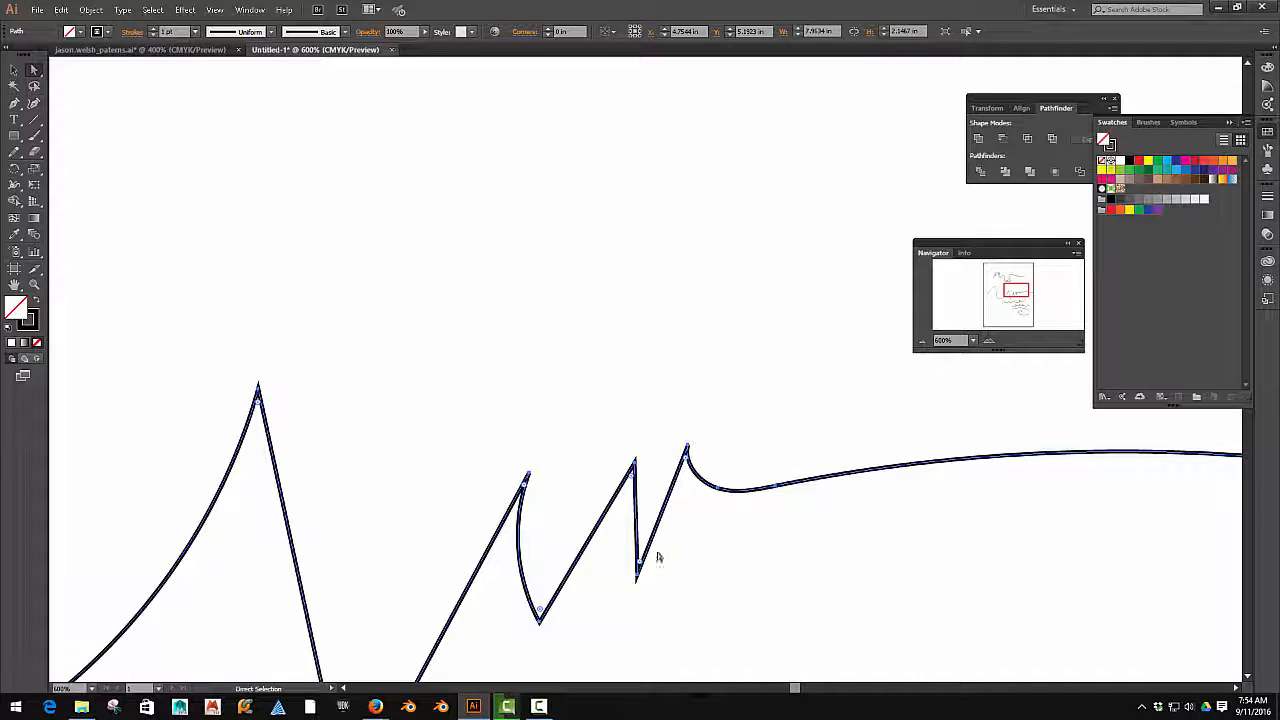
drag(687, 462, 688, 514)
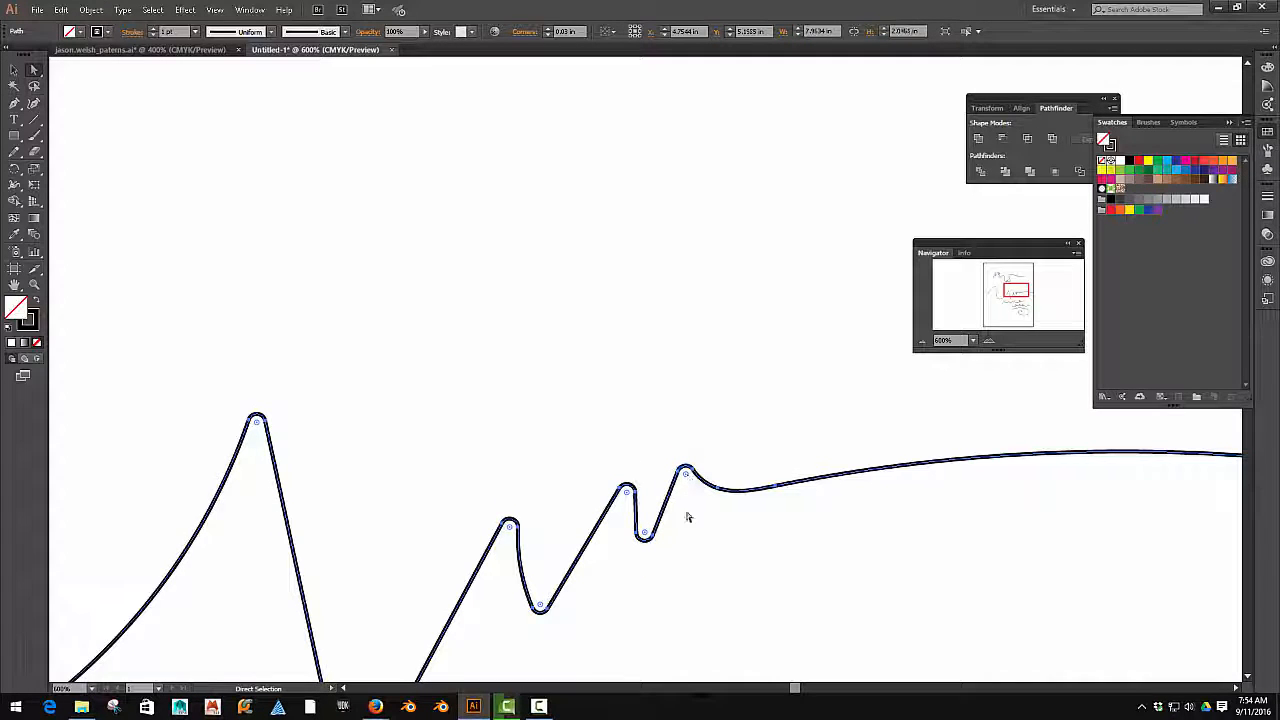
scroll(686, 505, up, 2)
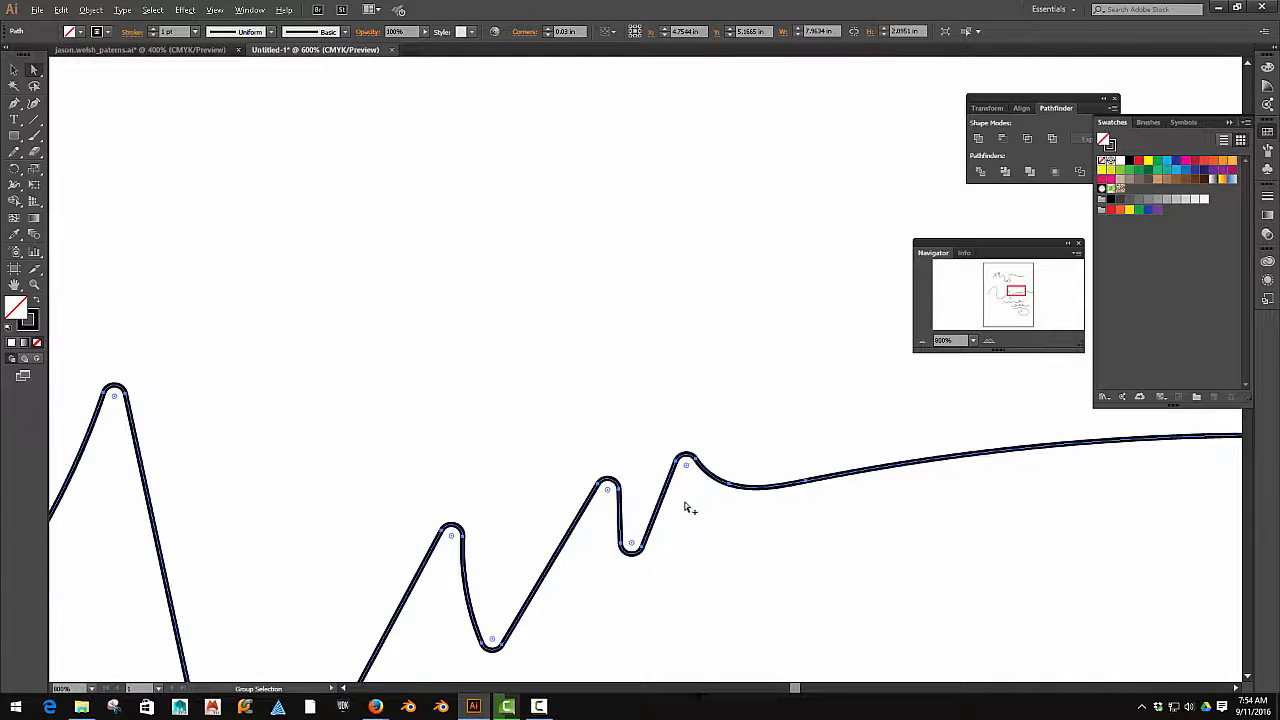
drag(682, 449, 674, 493)
click(694, 537)
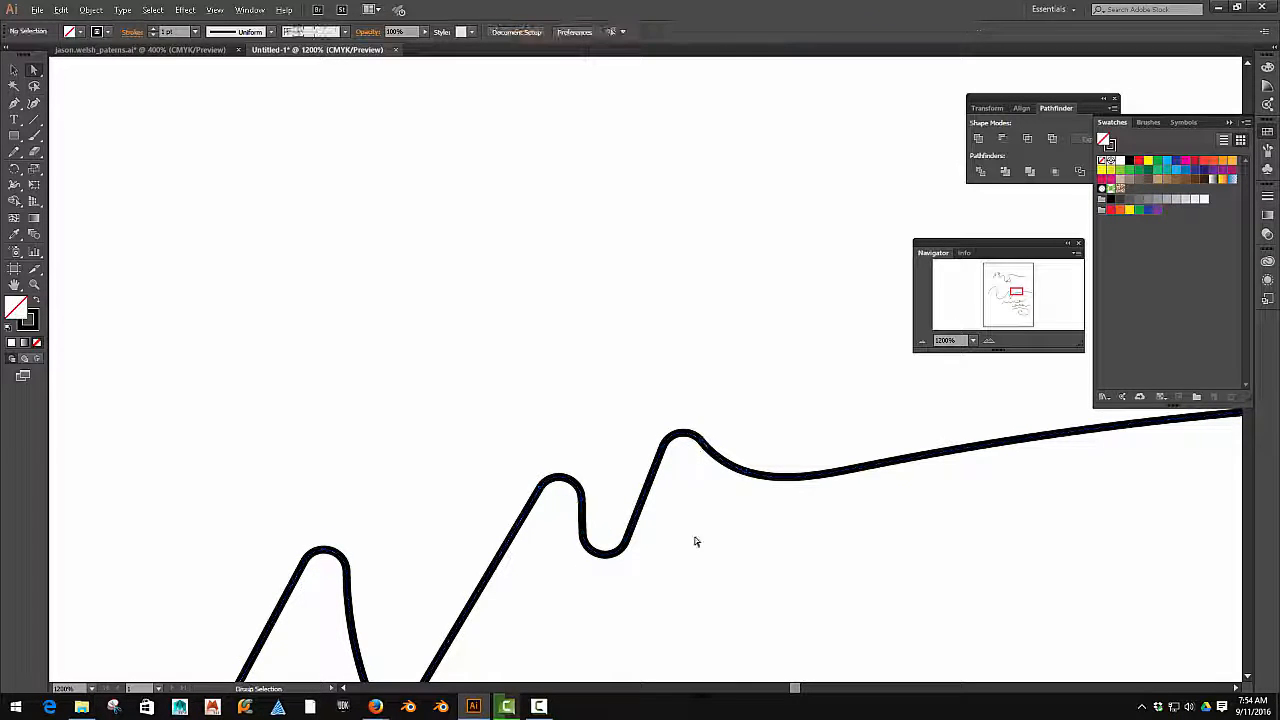
Round the sharp crest just before the loop on the scalloped path with a radius of about 0.03 in.
scroll(694, 537, down, 4)
scroll(694, 575, down, 5)
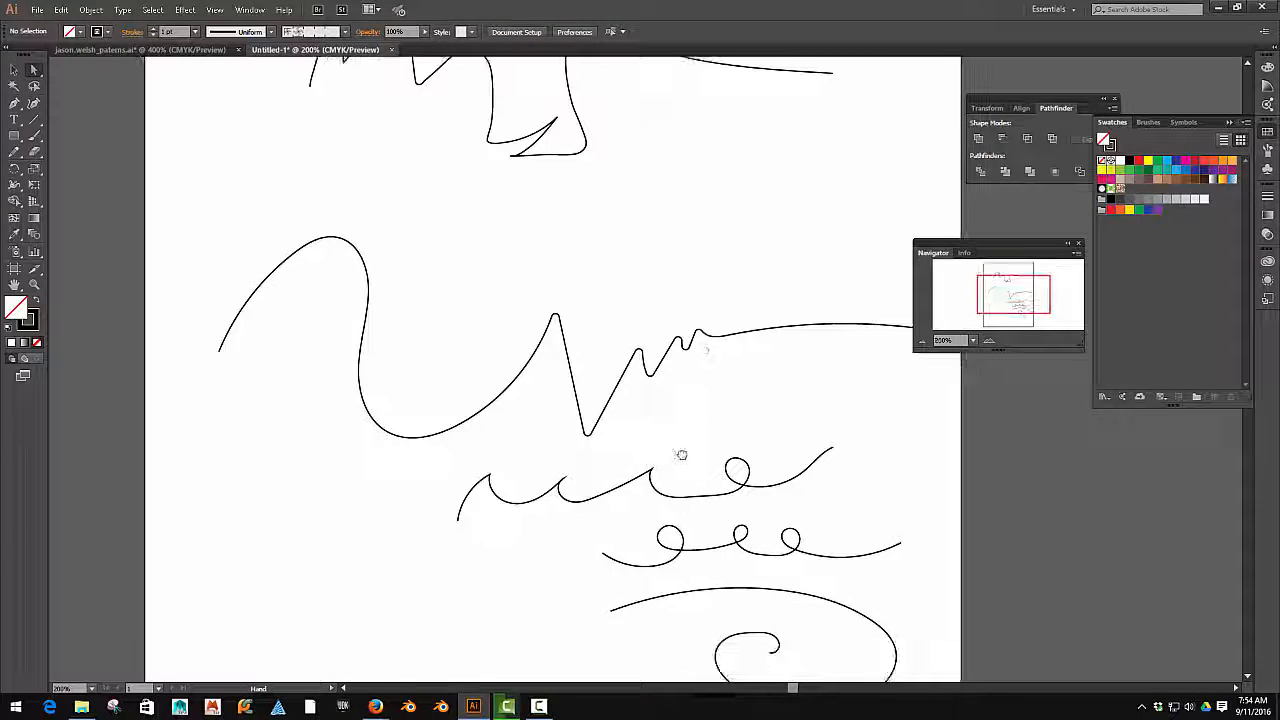
click(736, 421)
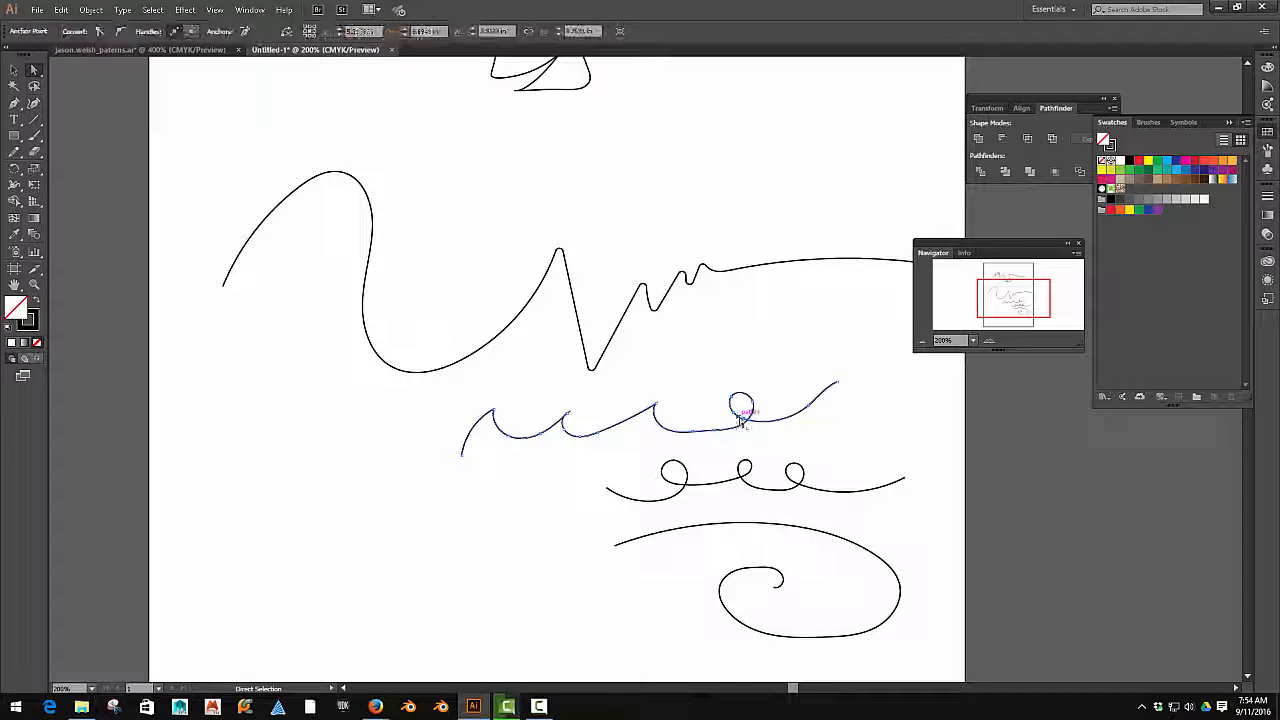
scroll(655, 425, up, 3)
scroll(655, 430, up, 2)
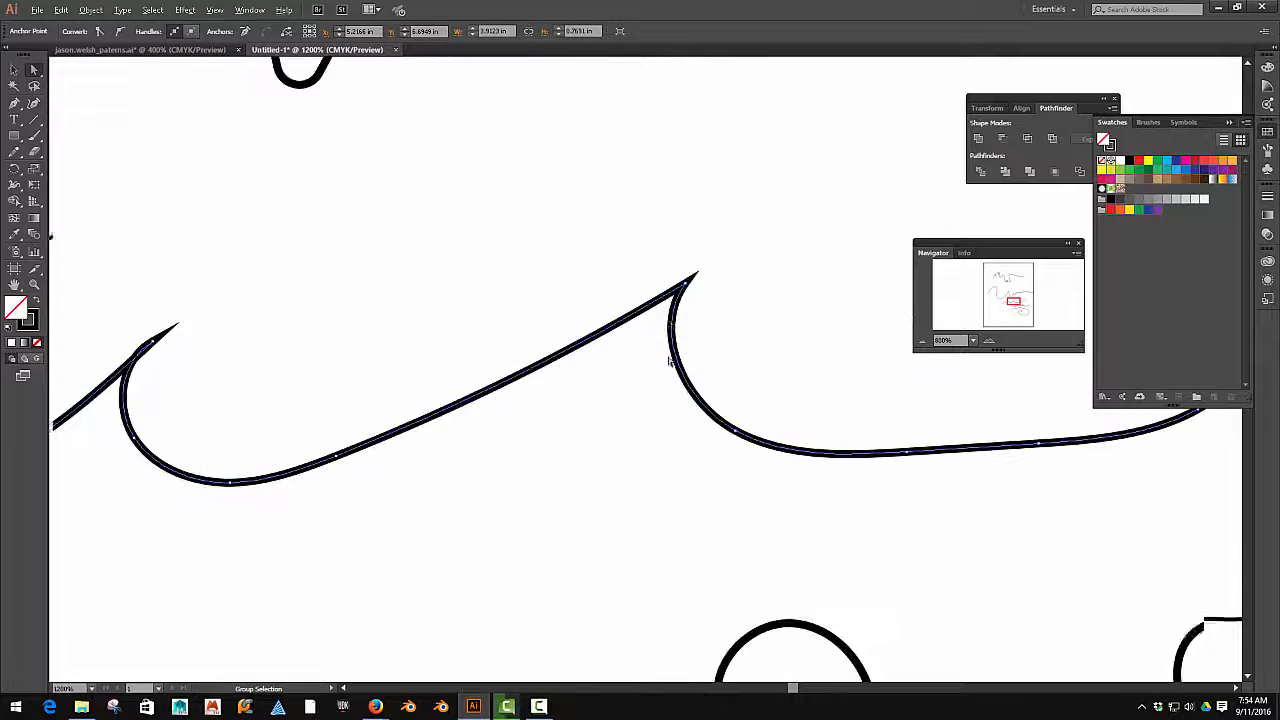
click(687, 286)
drag(686, 286, 657, 319)
drag(641, 396, 575, 443)
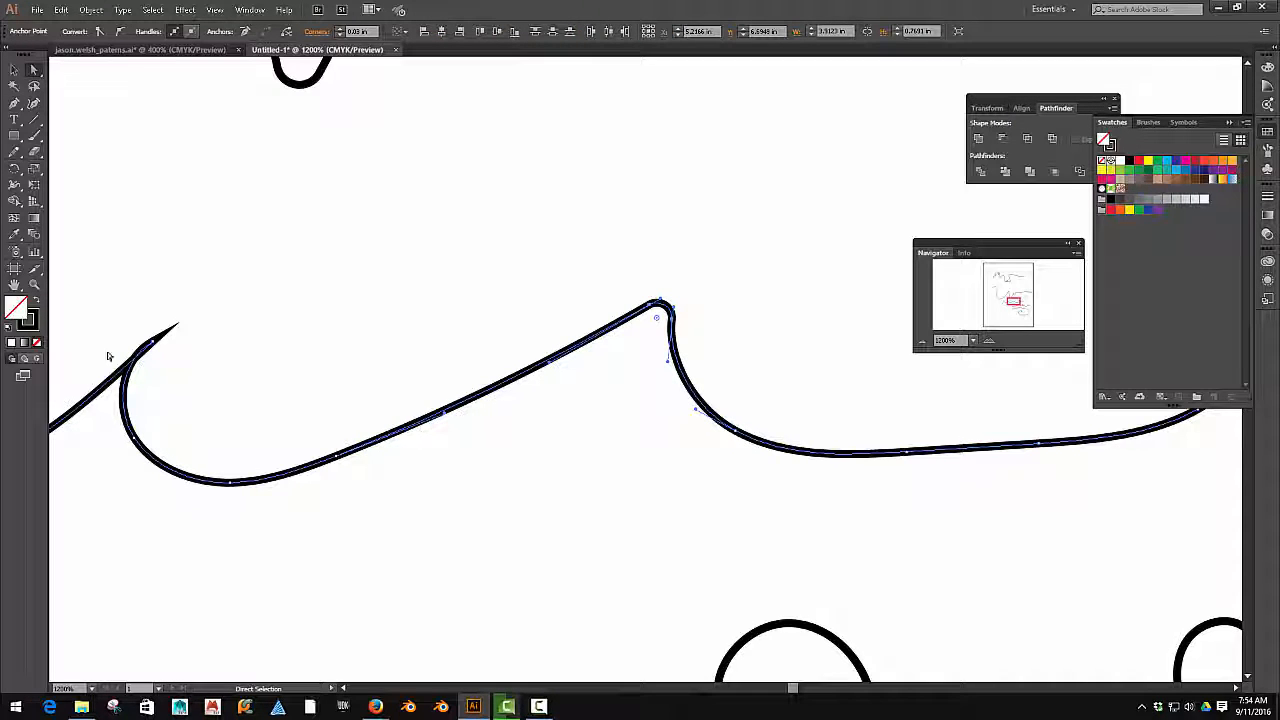
Round the middle pointed crest of the scalloped path with a radius of about 0.01 in.
click(150, 344)
key(space)
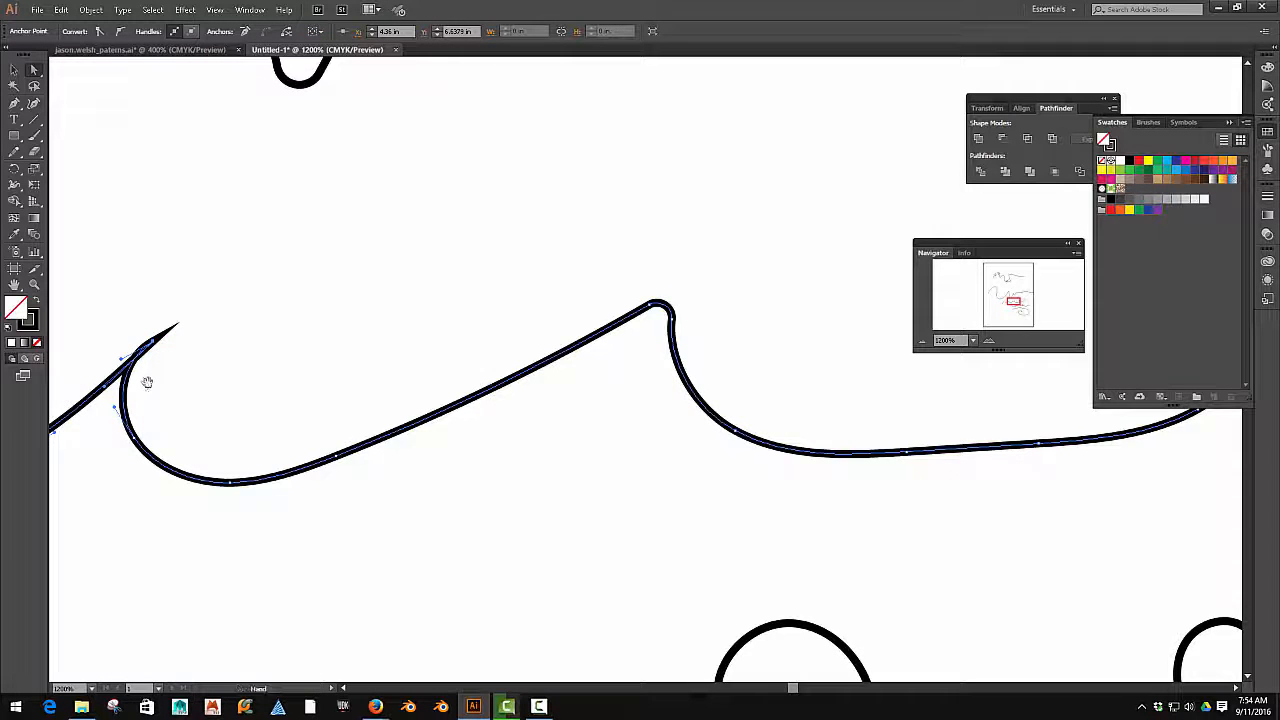
drag(147, 382, 510, 360)
scroll(513, 363, up, 2)
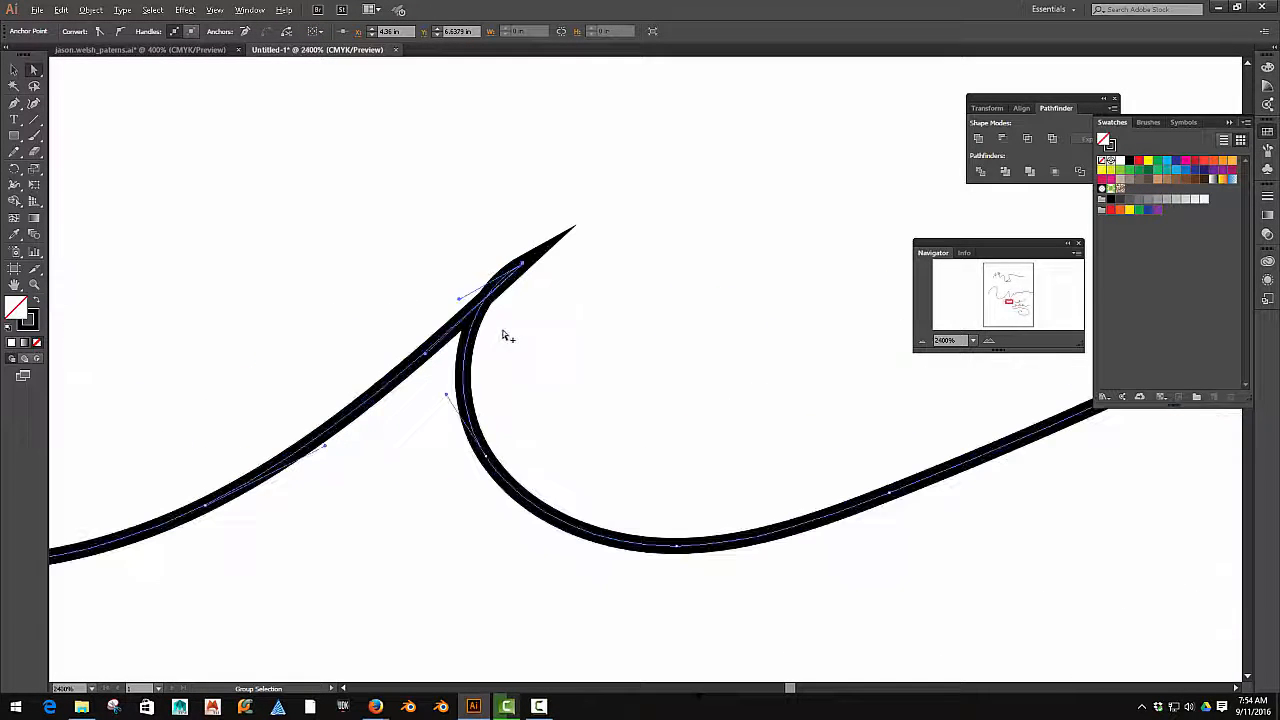
drag(458, 298, 505, 308)
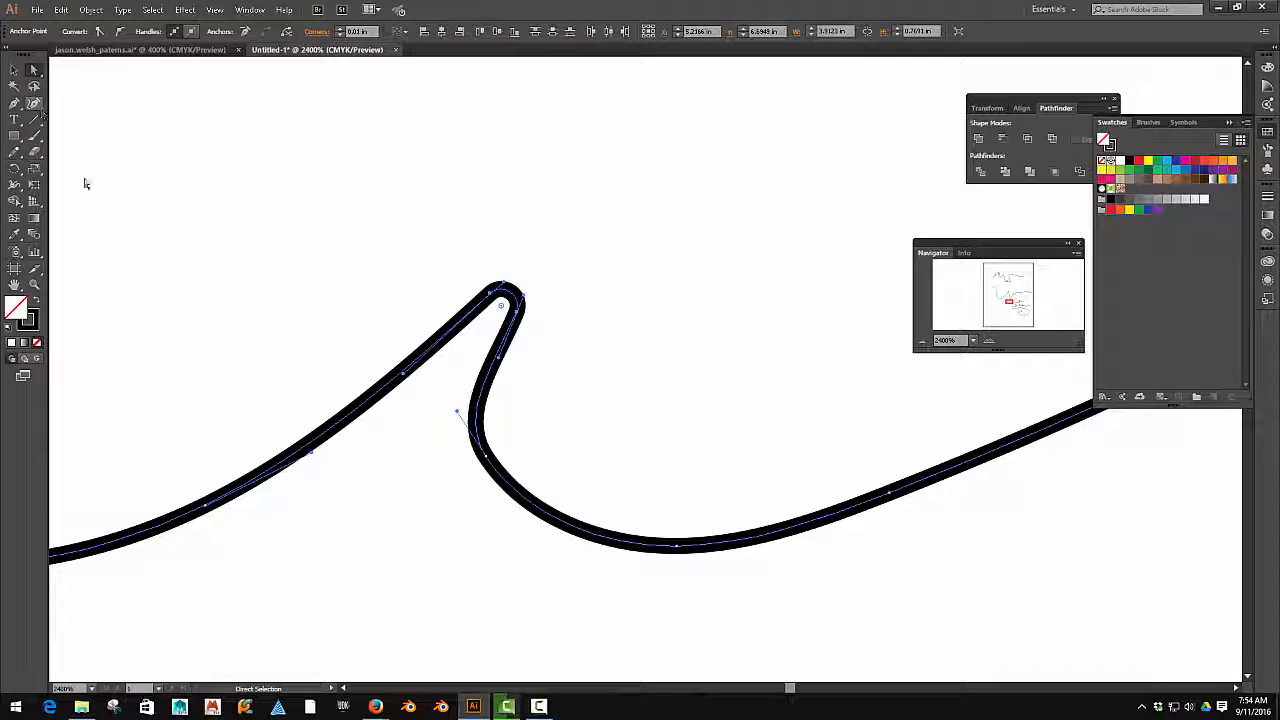
Round the first pointed crest at the start of the scalloped path and deselect the path.
key(space)
drag(240, 329, 814, 415)
drag(390, 441, 602, 449)
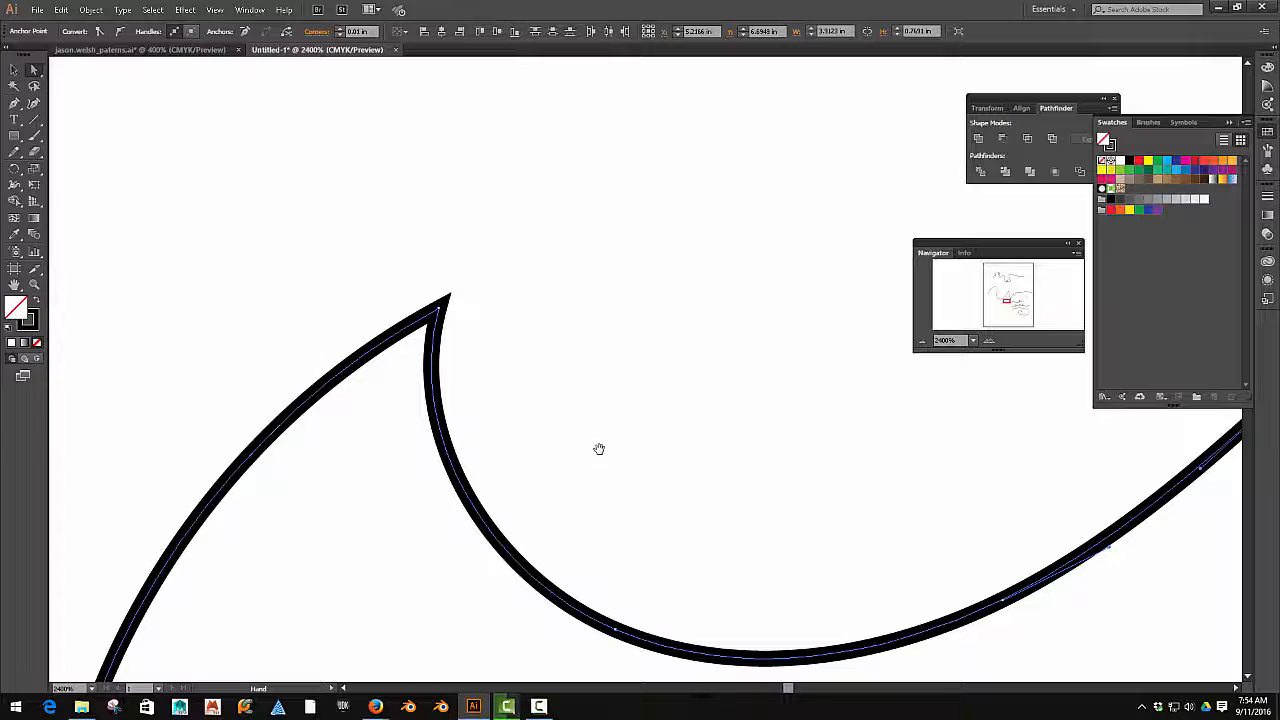
click(440, 307)
scroll(440, 314, up, 1)
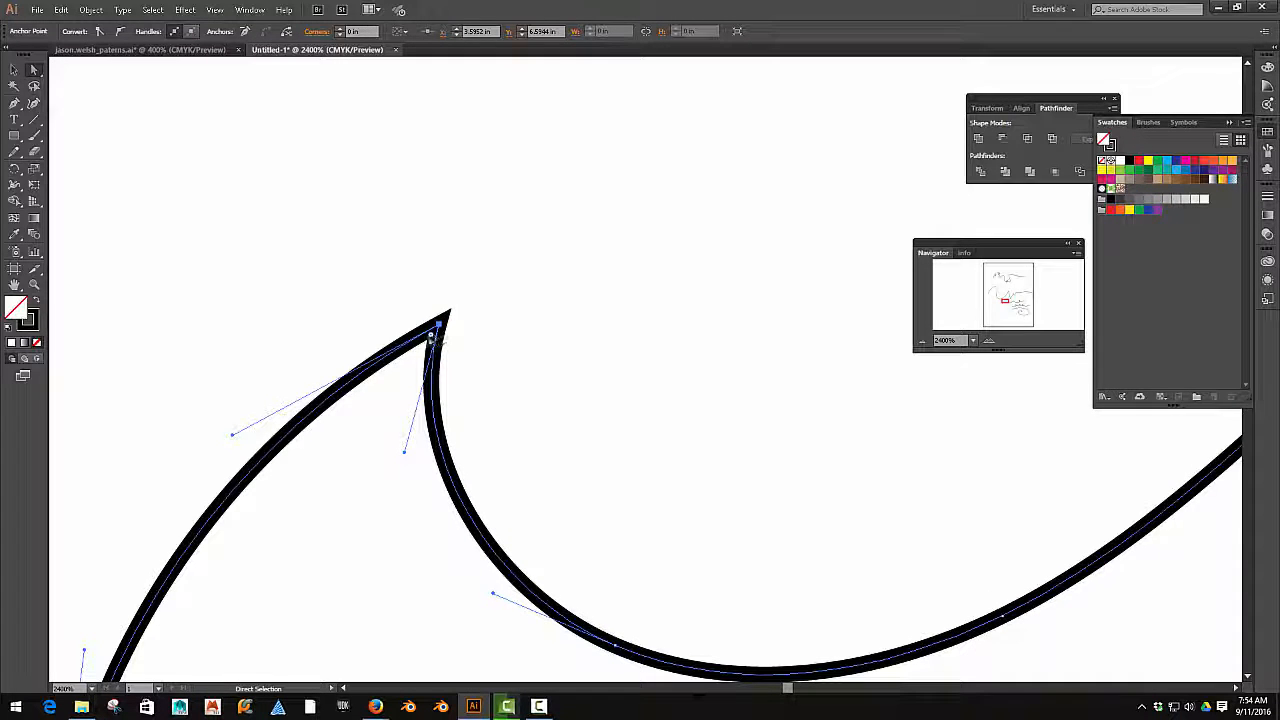
drag(431, 335, 404, 369)
click(505, 489)
Move the anchor at the lower-left pointed tip of the topmost jagged path inward and slightly down.
scroll(505, 489, down, 6)
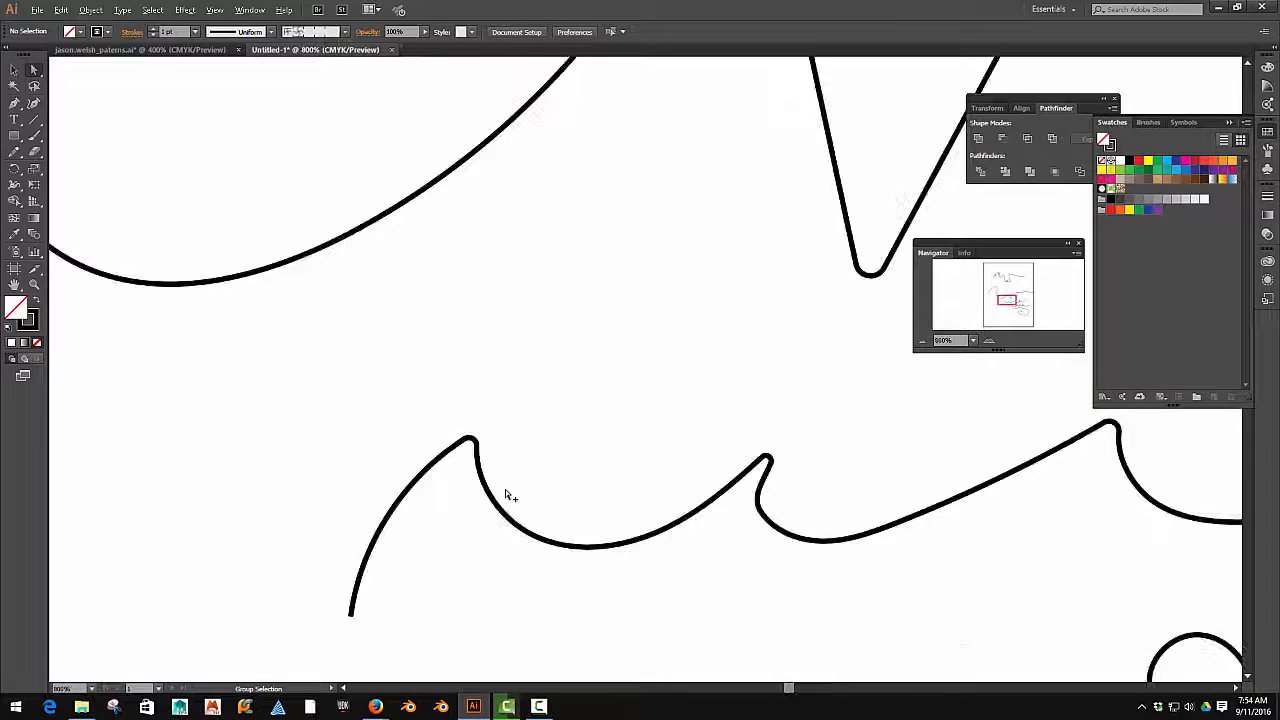
drag(506, 503, 365, 511)
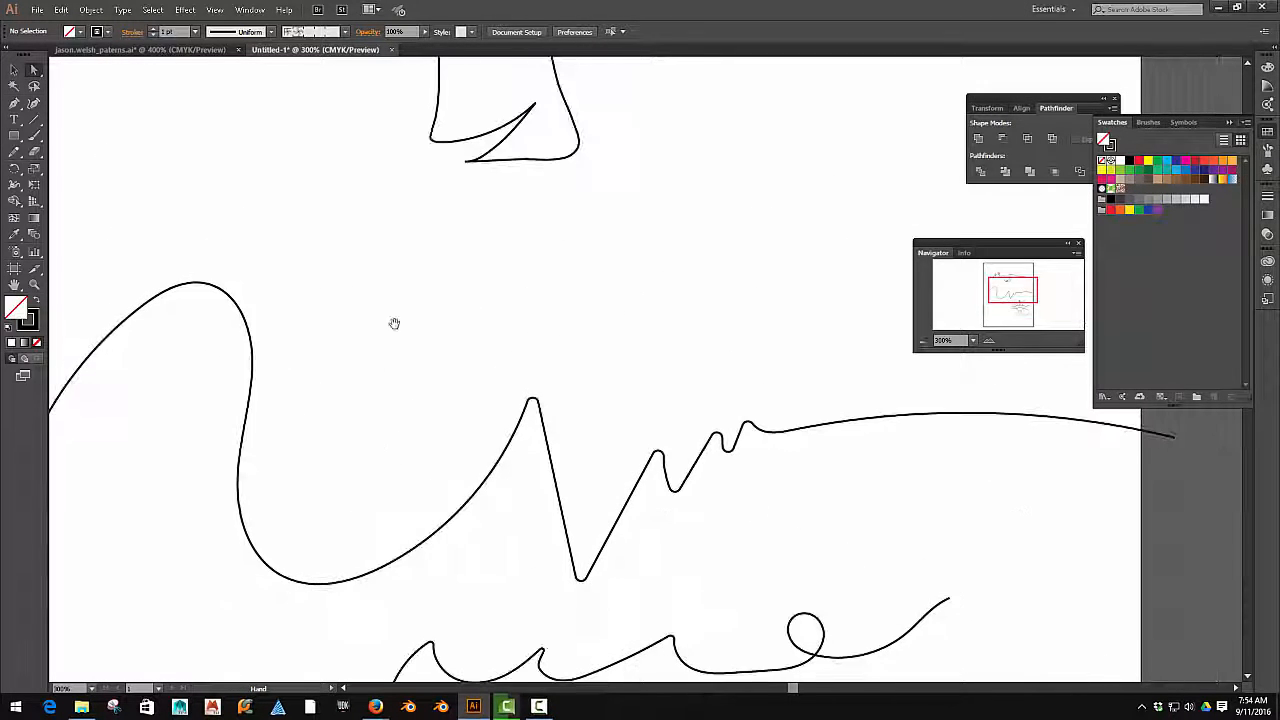
drag(394, 323, 388, 525)
scroll(466, 366, up, 5)
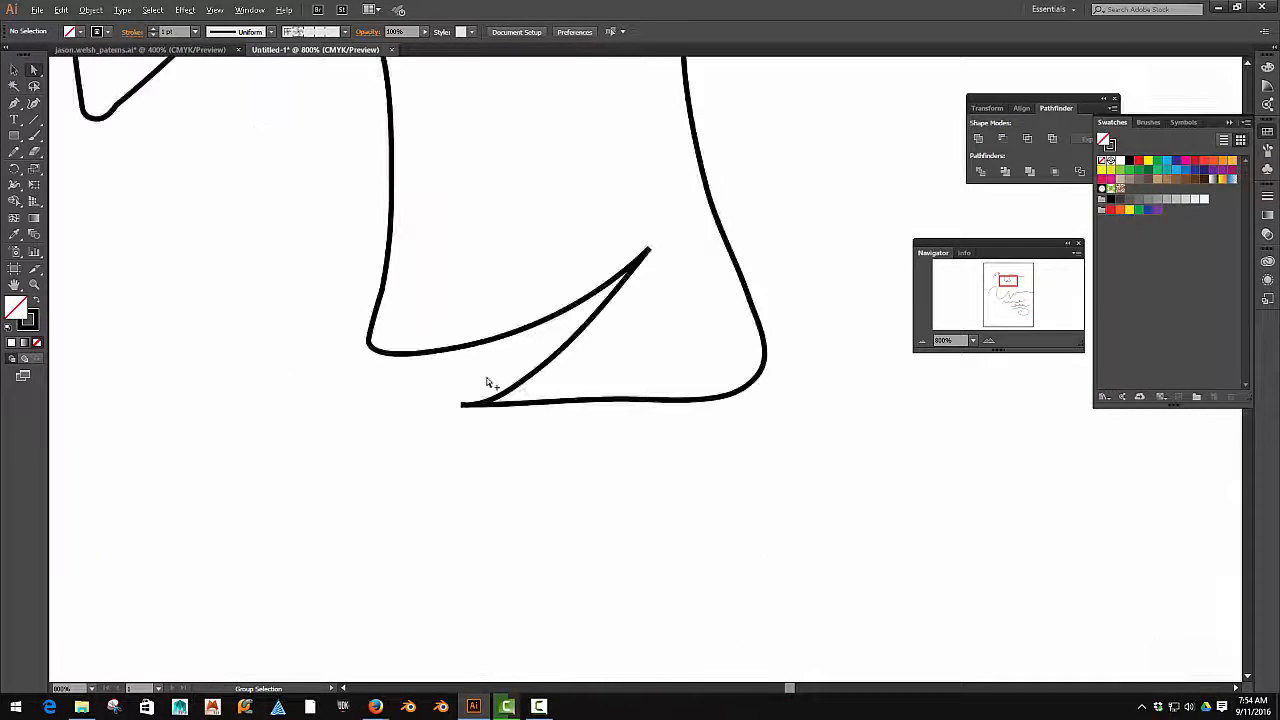
click(490, 432)
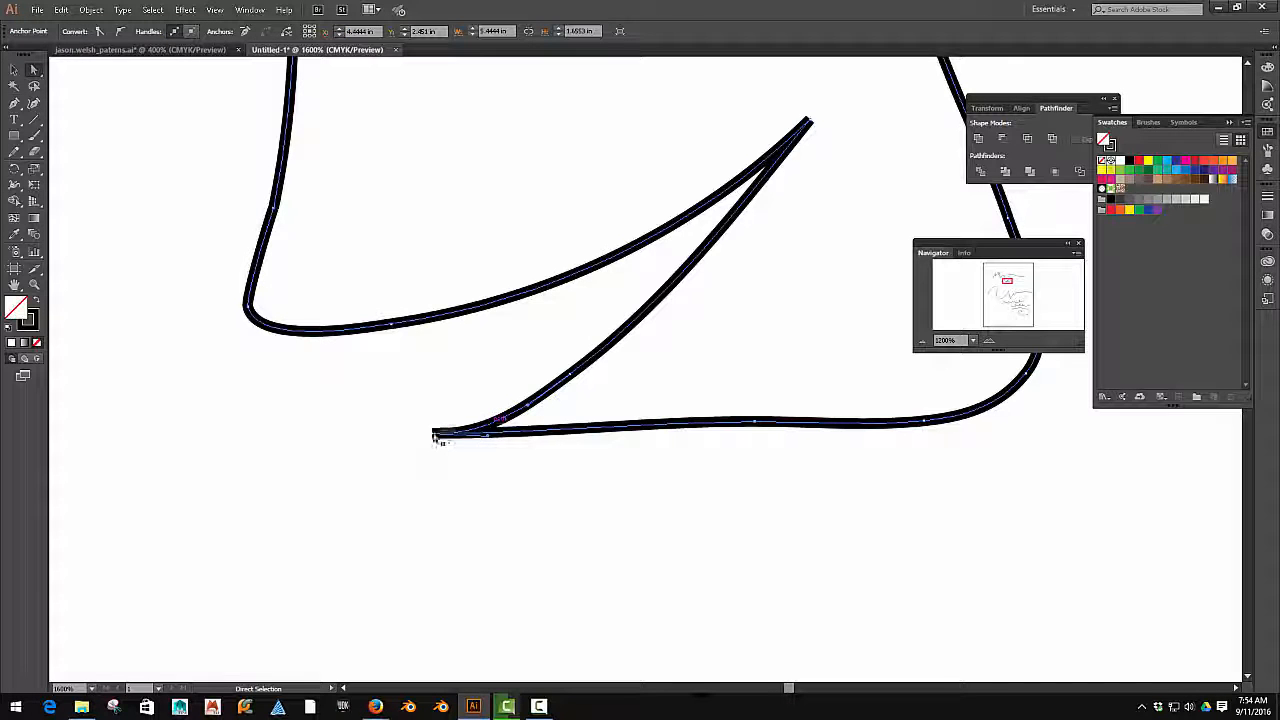
click(488, 441)
click(489, 437)
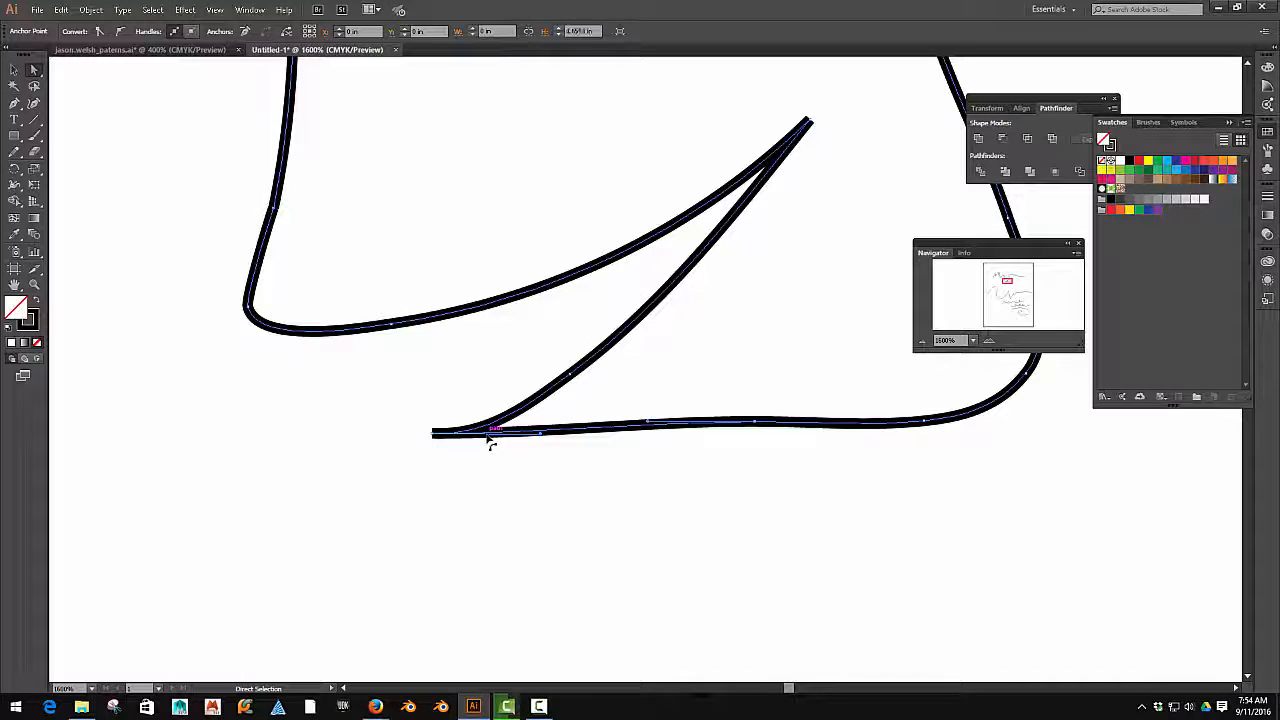
drag(447, 440, 533, 468)
Reshape the moved tip into a rounded lobe by adjusting its direction handles and rounding its corner.
drag(627, 463, 587, 529)
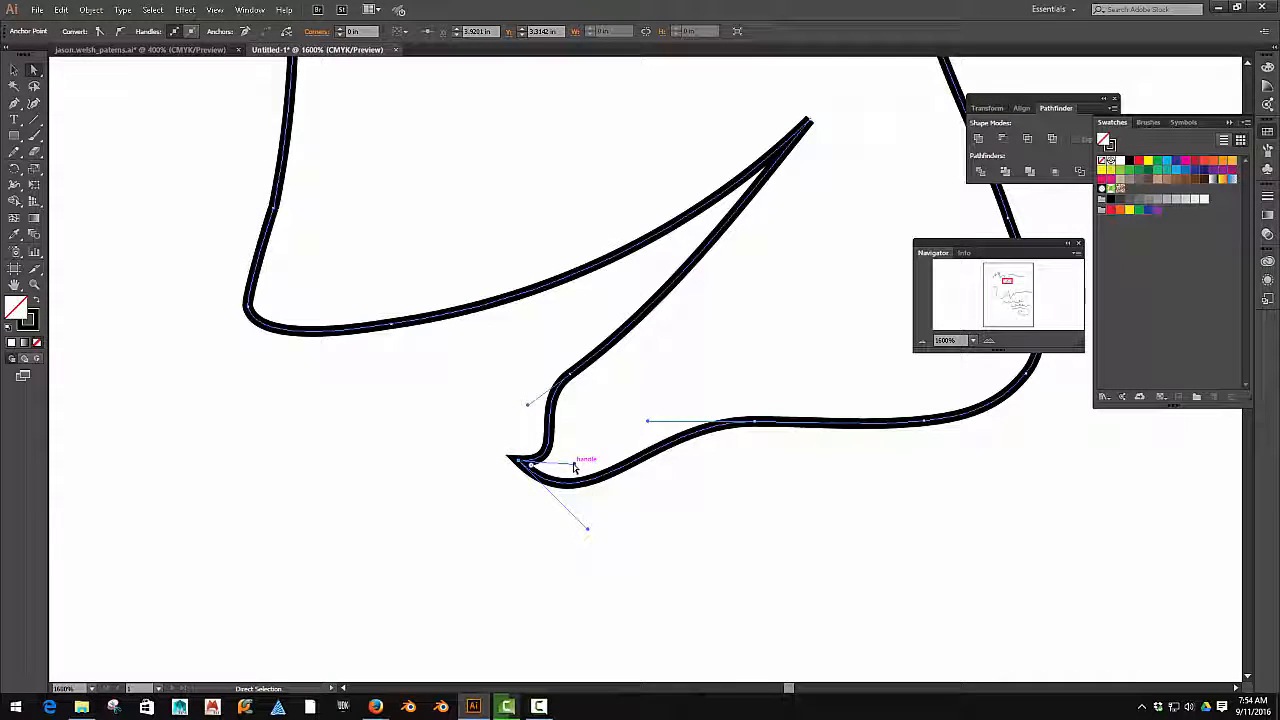
drag(574, 465, 608, 439)
click(520, 512)
scroll(516, 502, down, 1)
scroll(515, 499, down, 4)
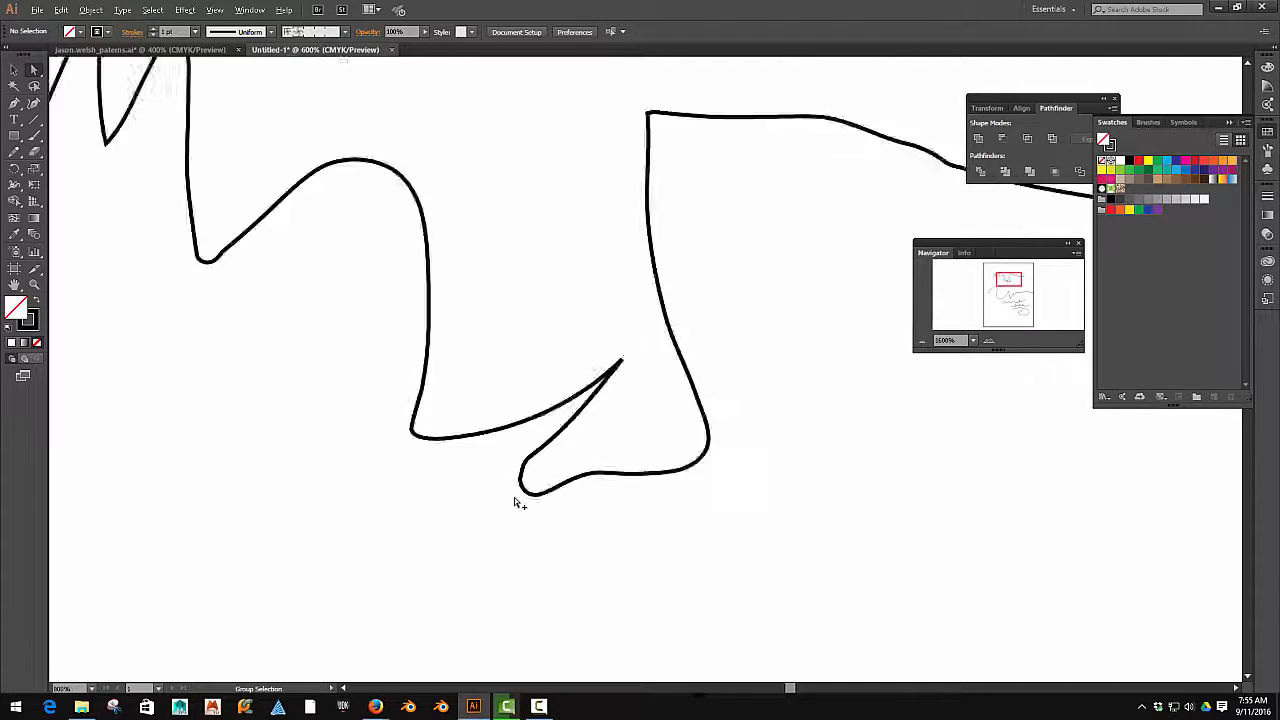
Try to smooth the first peaks of the topmost jagged path with the Smooth tool without selecting the path.
drag(356, 365, 501, 363)
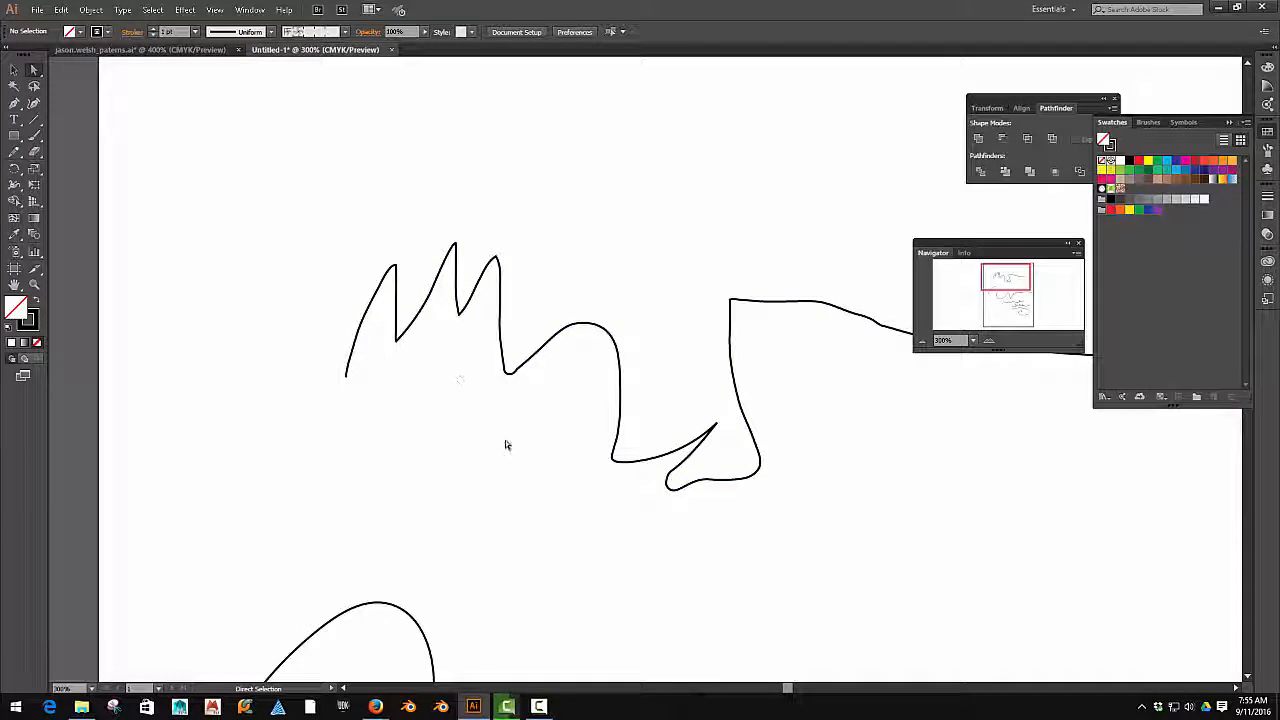
drag(505, 440, 380, 403)
click(15, 151)
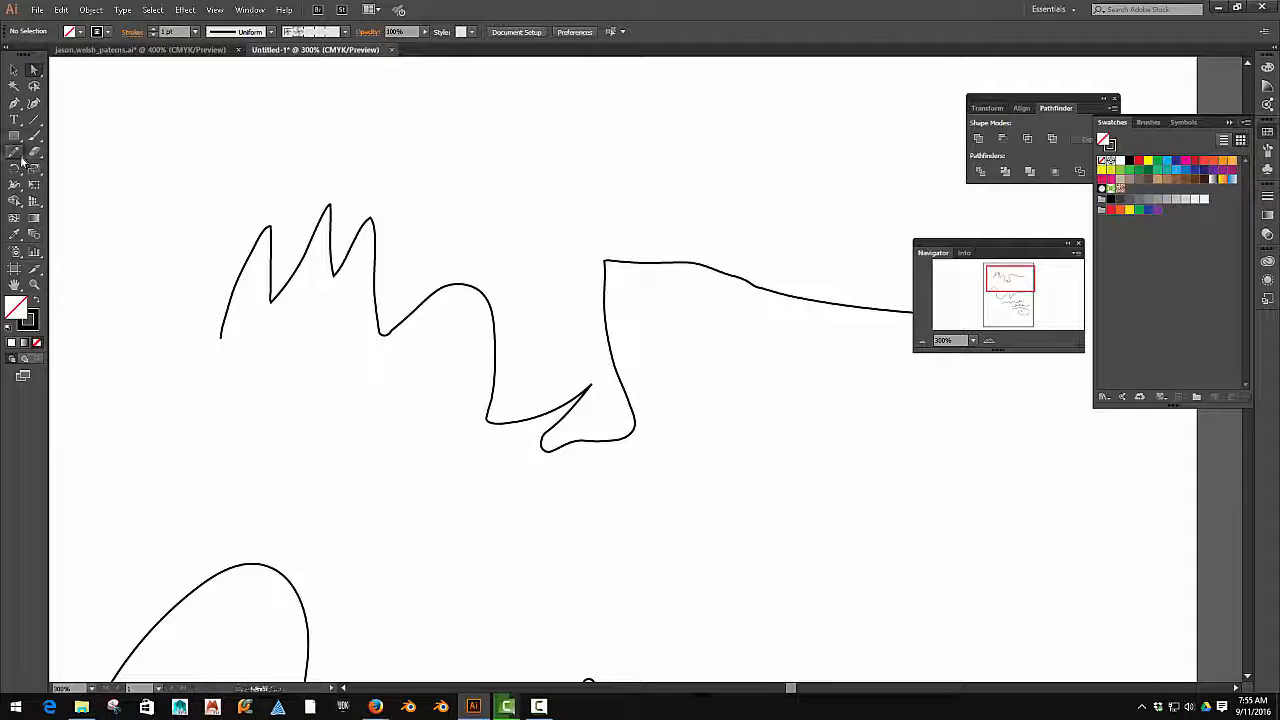
click(68, 185)
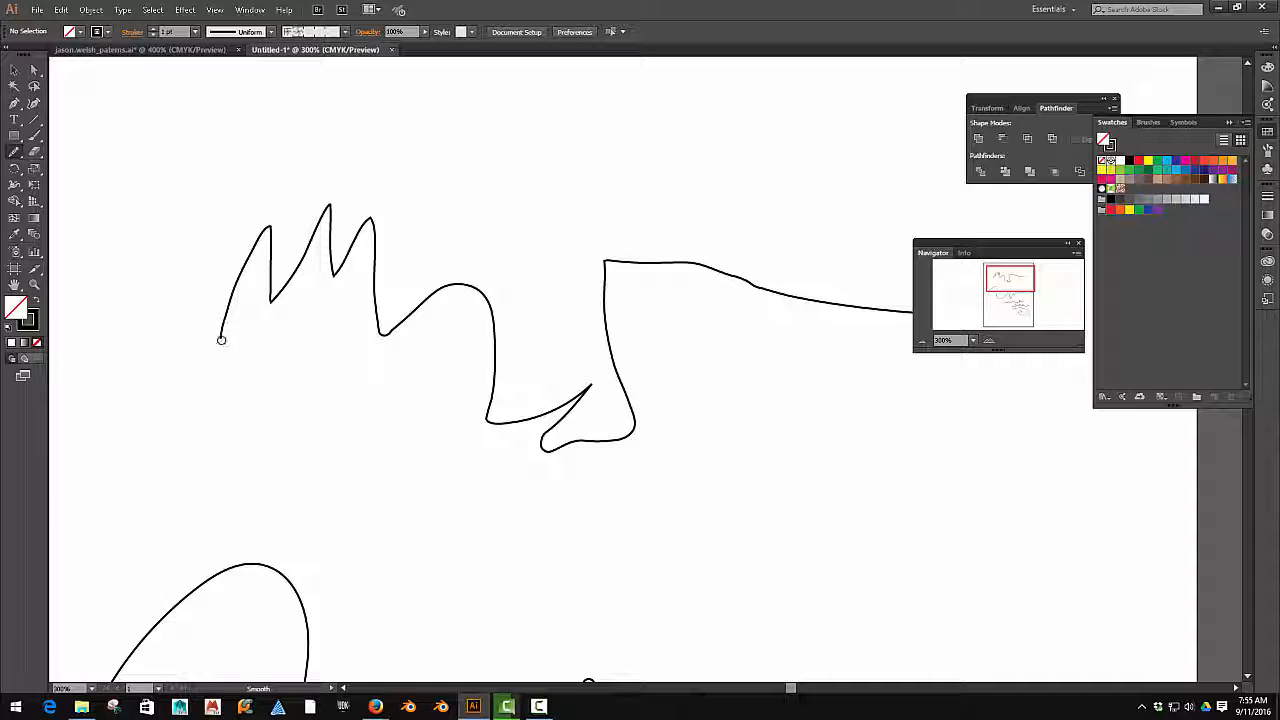
drag(222, 316, 273, 216)
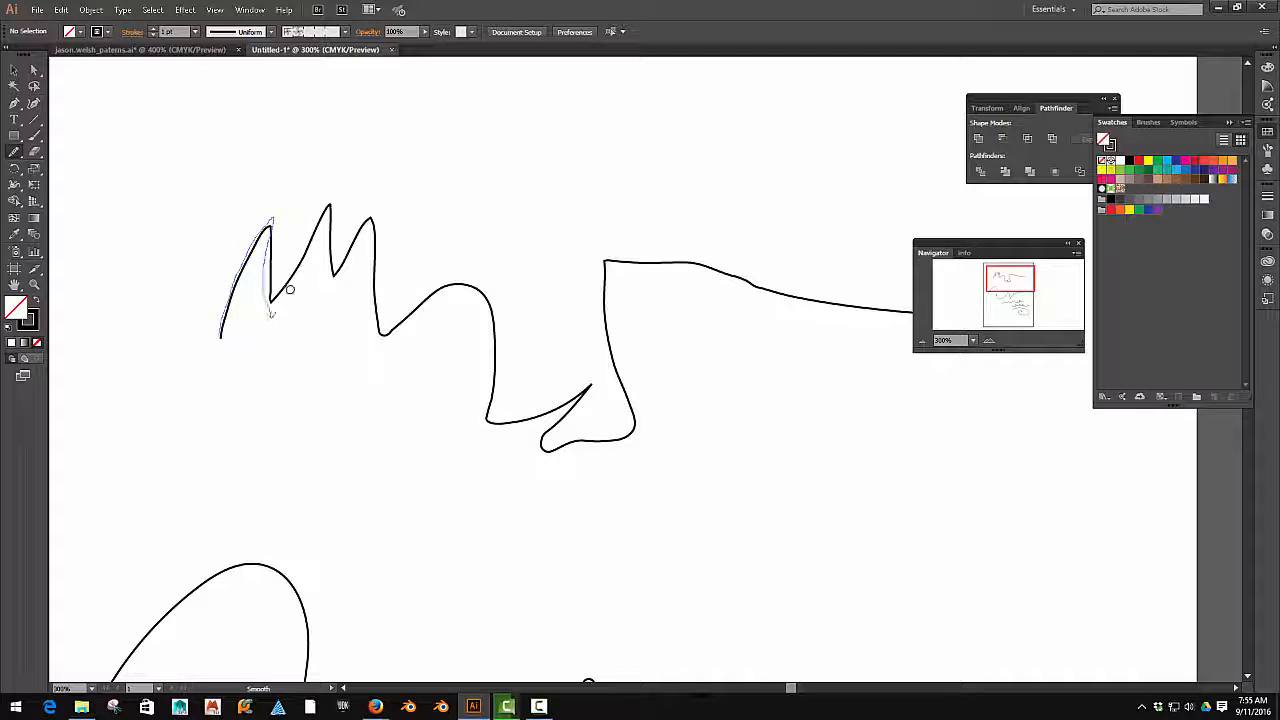
drag(290, 289, 322, 205)
drag(290, 293, 265, 272)
Select the topmost jagged path and smooth it from the first valley across the second and third peaks with the Smooth tool.
click(14, 70)
click(272, 299)
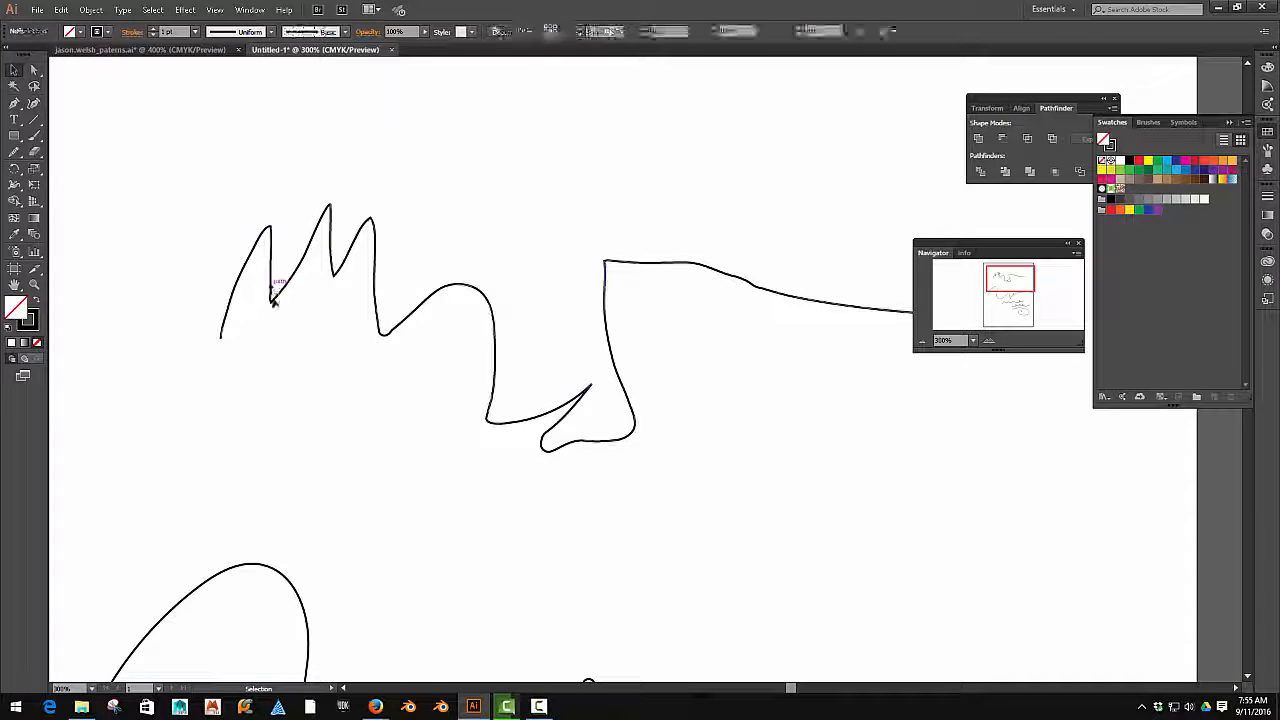
click(14, 152)
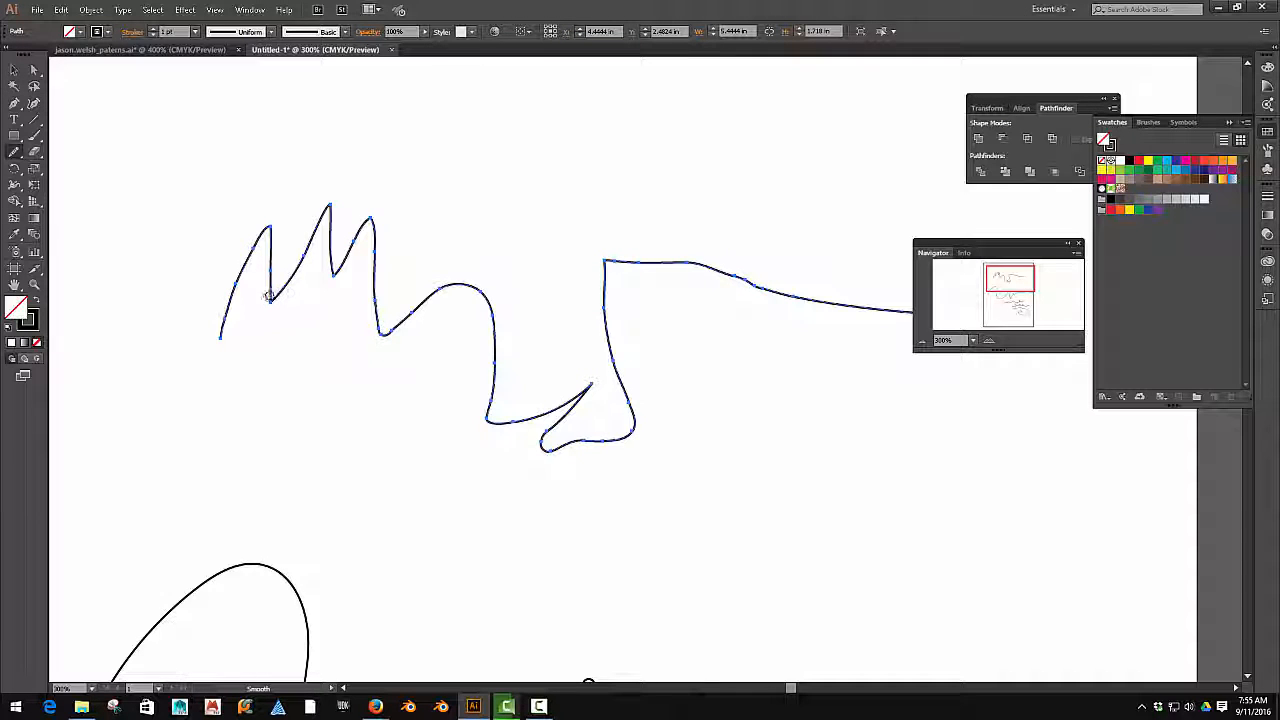
mouse_move(268, 297)
mouse_down()
mouse_move(318, 213)
mouse_move(351, 207)
mouse_up()
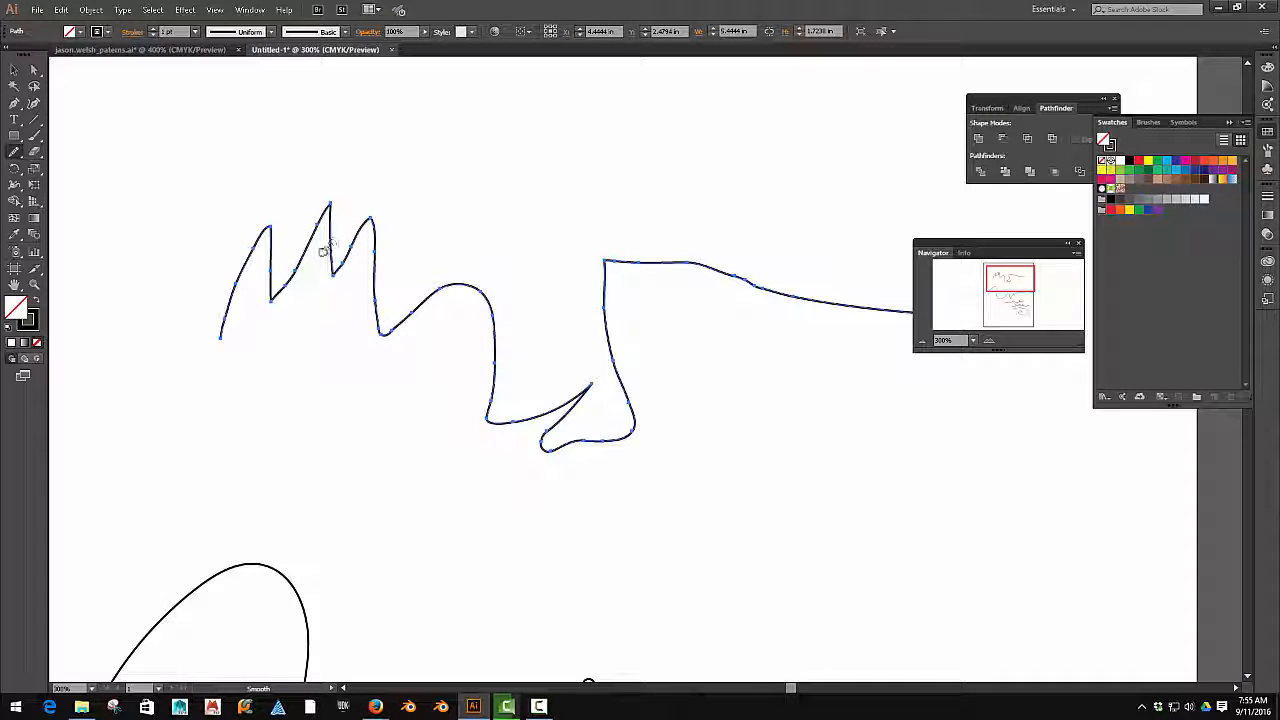
mouse_move(380, 259)
mouse_down()
mouse_move(385, 338)
mouse_move(465, 280)
mouse_up()
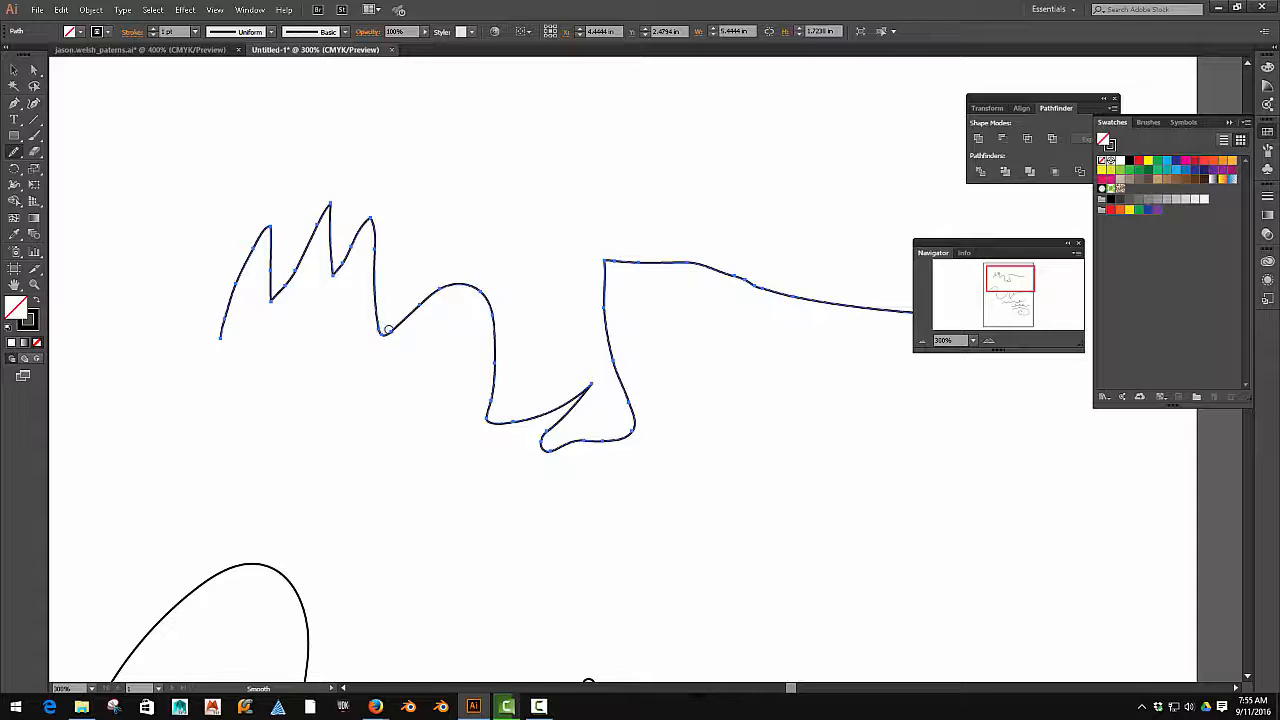
Smooth the broad rounded hump of the jagged path and the valley just before it.
mouse_move(406, 311)
mouse_down()
mouse_move(503, 326)
mouse_move(489, 402)
mouse_up()
drag(449, 273, 458, 322)
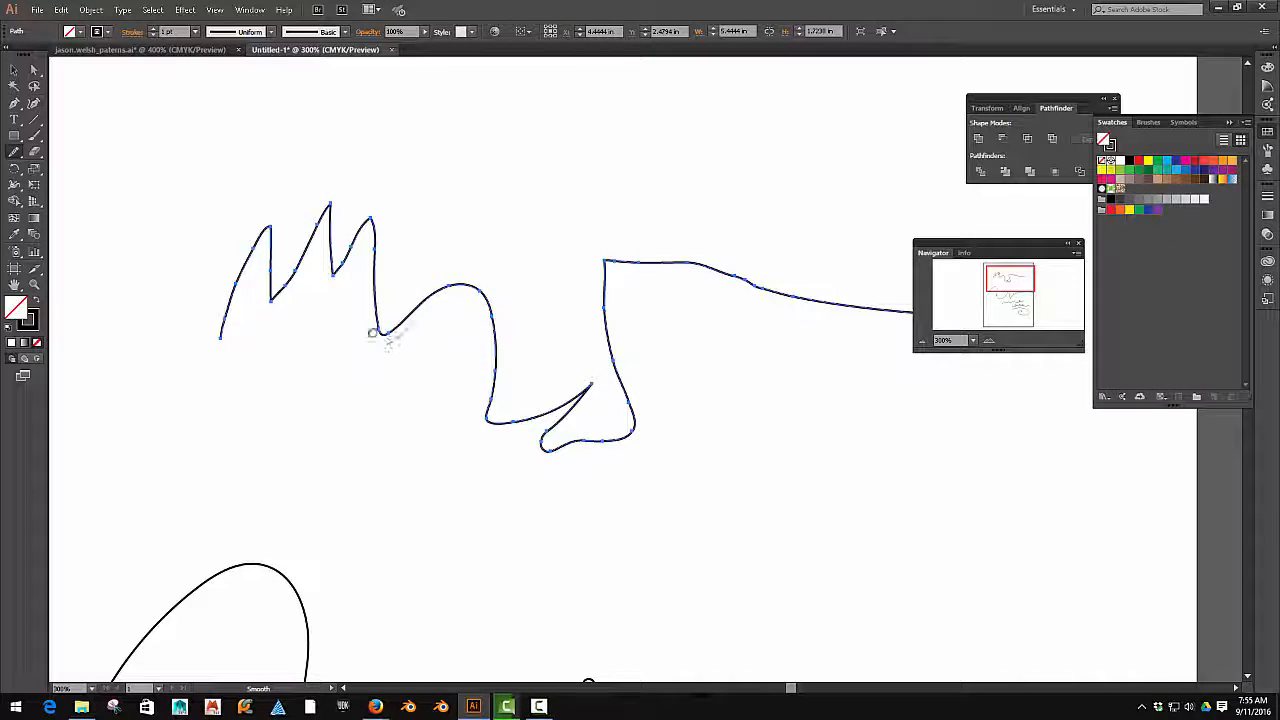
drag(372, 333, 388, 314)
Smooth the tips of the third and second peaks of the jagged path with the Smooth tool.
mouse_move(363, 213)
mouse_down()
mouse_move(351, 254)
mouse_move(357, 242)
mouse_up()
scroll(370, 246, up, 3)
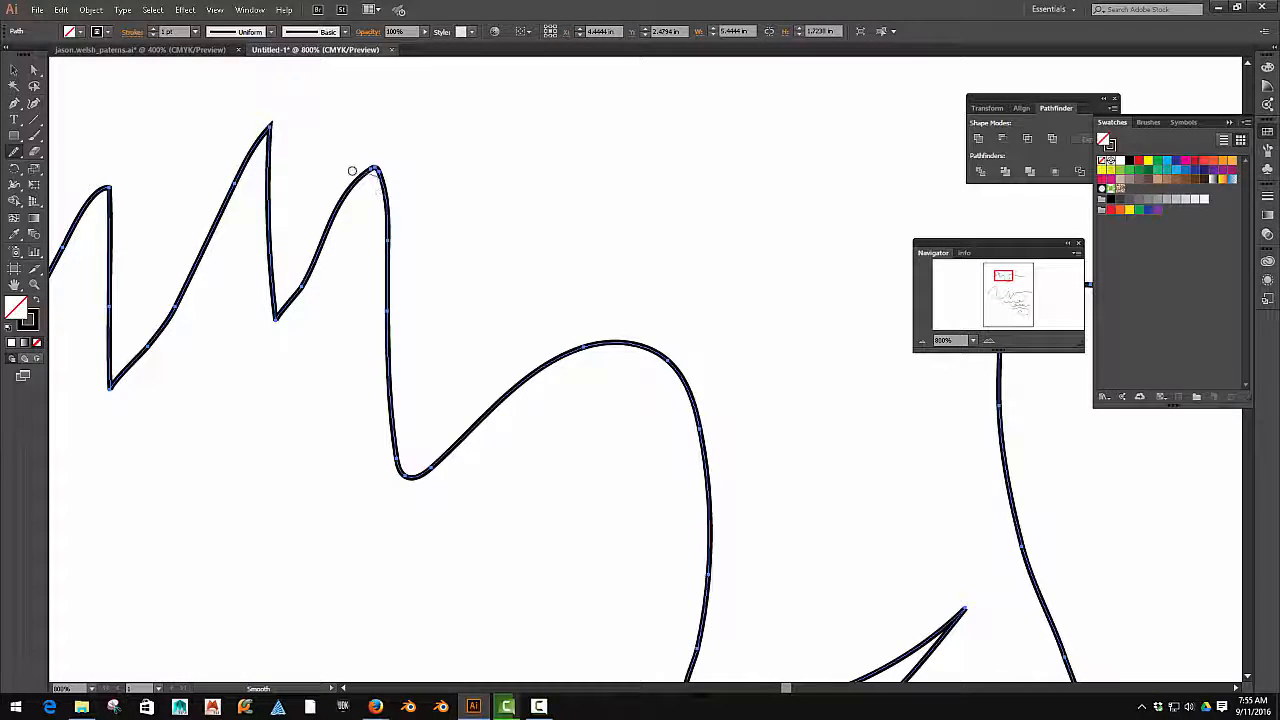
drag(354, 171, 384, 192)
mouse_move(271, 128)
mouse_down()
mouse_move(256, 174)
mouse_move(272, 184)
mouse_up()
mouse_move(230, 123)
mouse_down()
mouse_move(262, 165)
mouse_move(271, 155)
mouse_move(265, 126)
mouse_move(240, 192)
mouse_up()
mouse_move(243, 134)
mouse_down()
mouse_move(238, 179)
mouse_move(284, 176)
mouse_move(240, 188)
mouse_move(234, 130)
mouse_up()
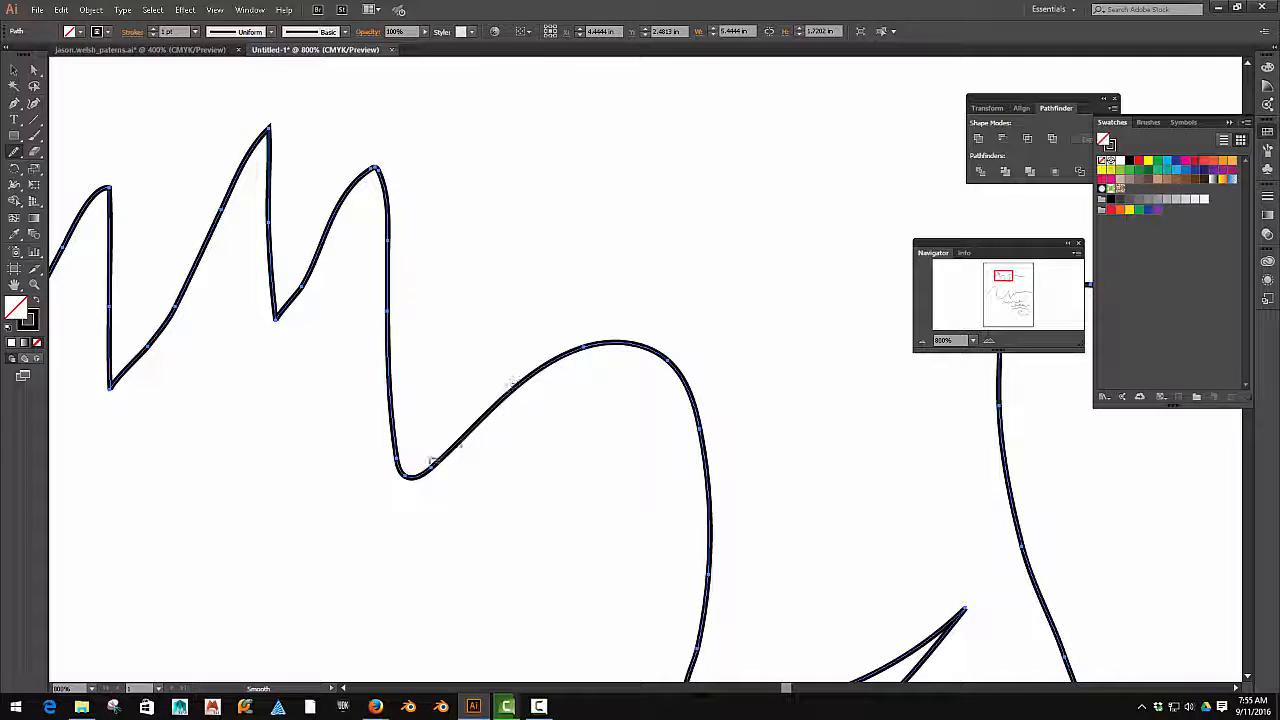
Smooth the falling and rising segments on both sides of the jagged path's third peak.
mouse_move(370, 352)
mouse_down()
mouse_move(423, 449)
mouse_move(380, 343)
mouse_move(401, 405)
mouse_up()
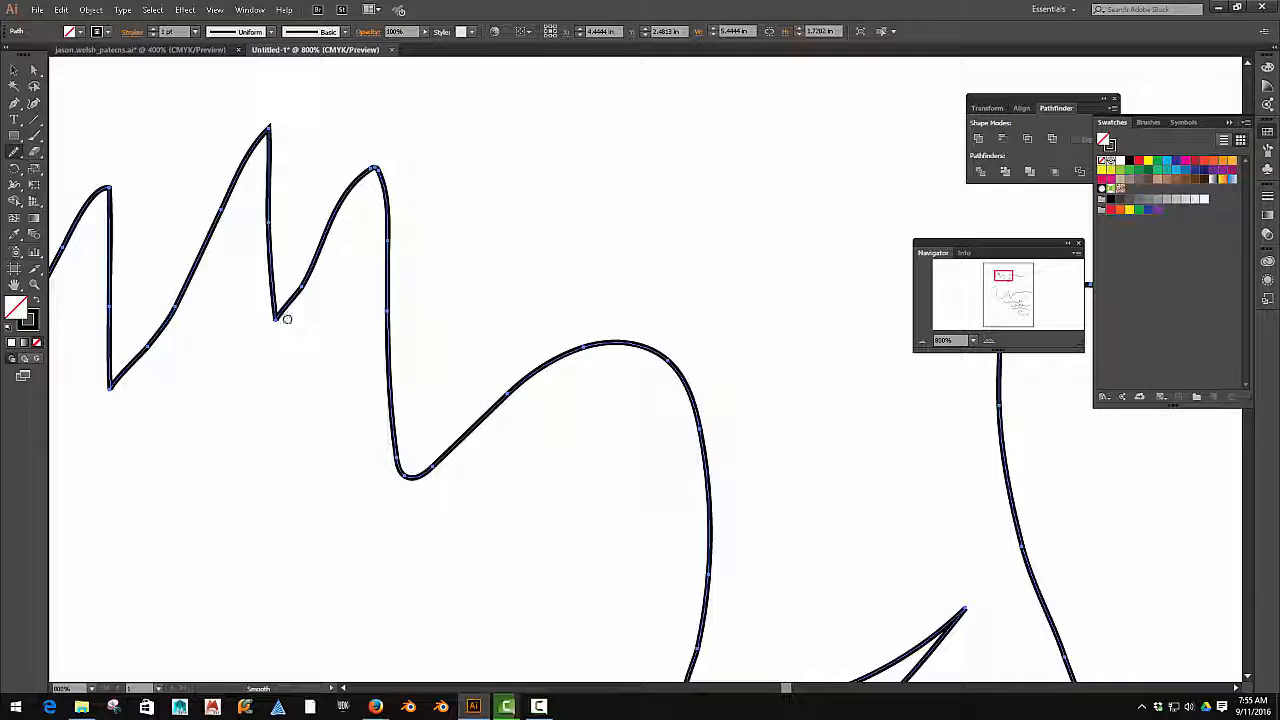
mouse_move(357, 229)
mouse_down()
mouse_move(293, 317)
mouse_move(349, 213)
mouse_up()
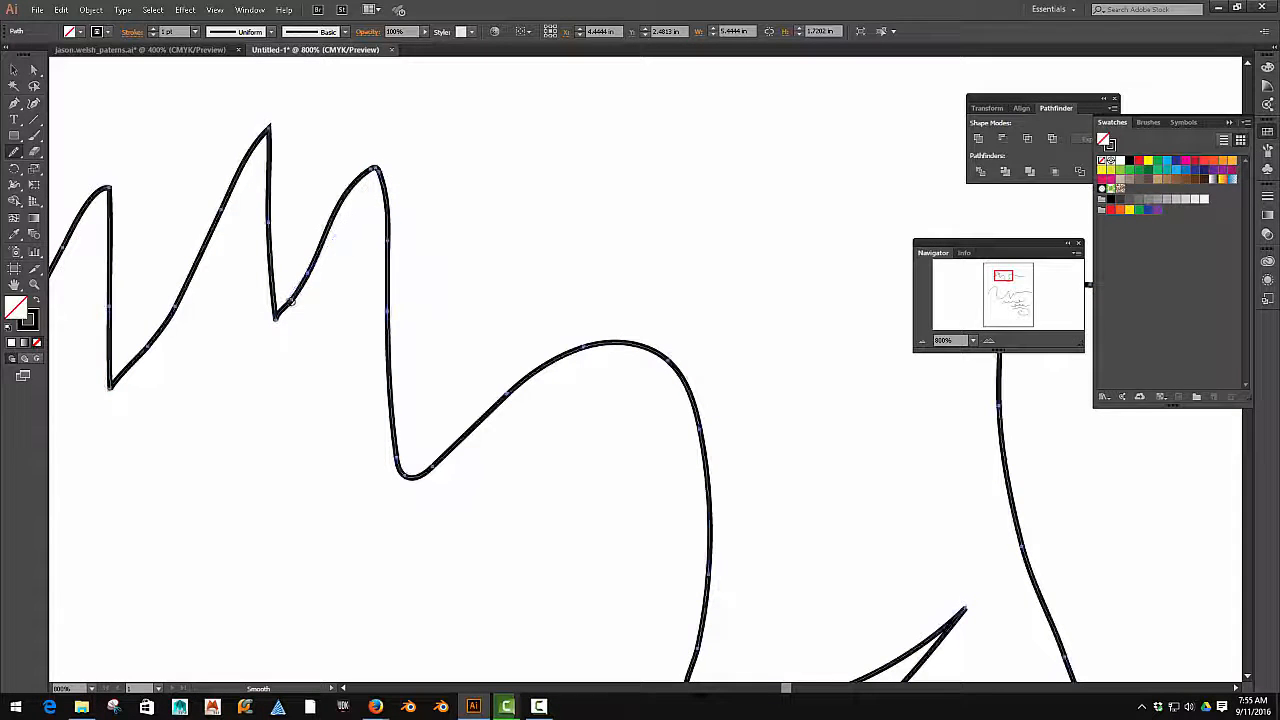
drag(291, 302, 341, 228)
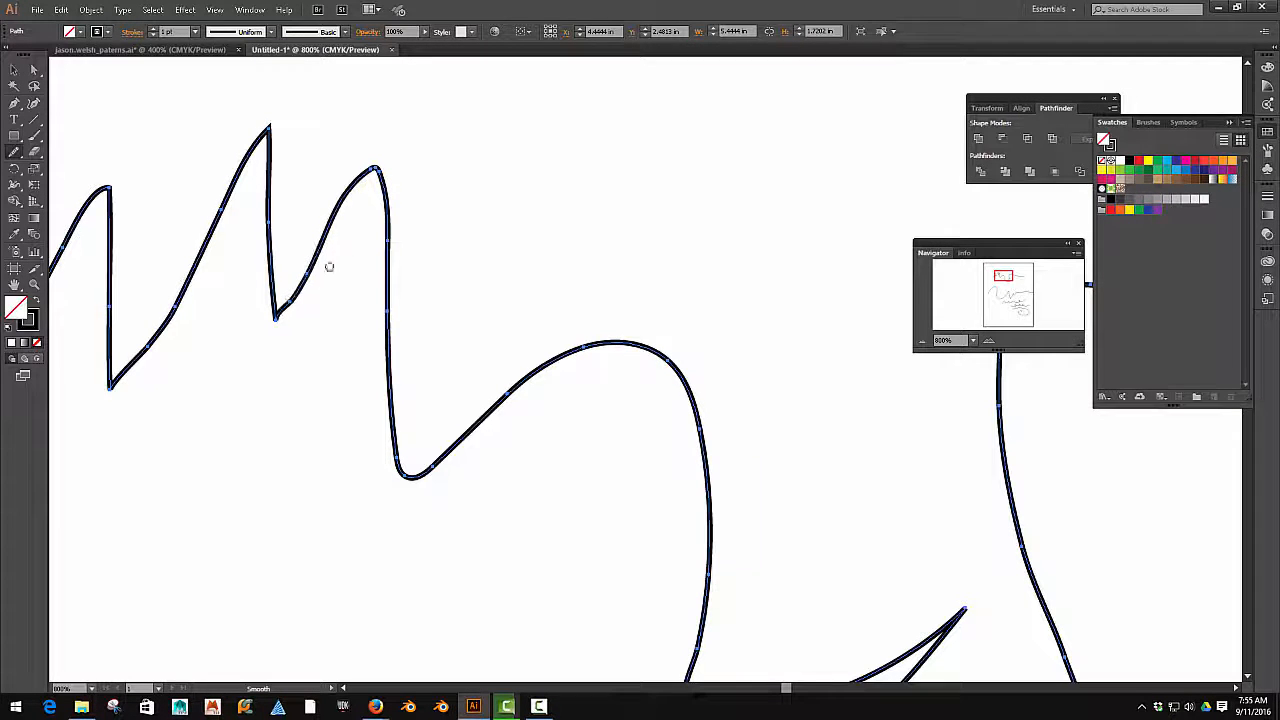
Set the Smooth tool's fidelity to the maximum Smooth setting.
double_click(14, 154)
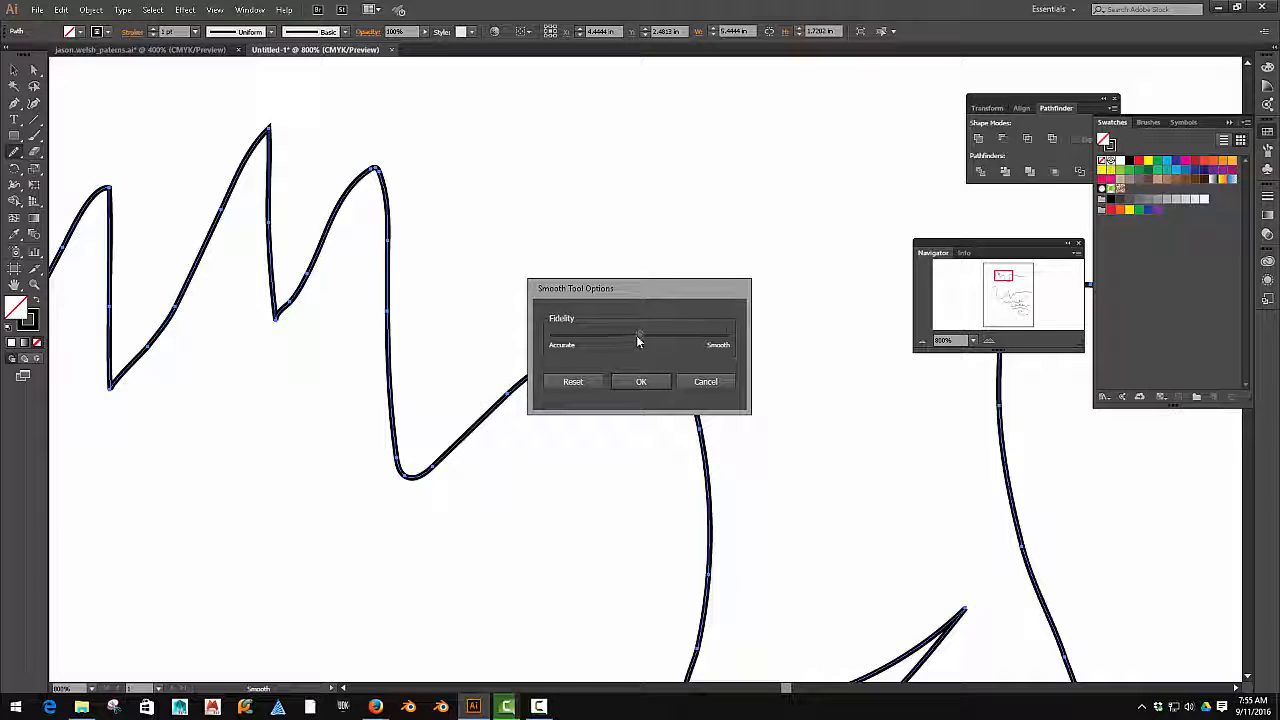
drag(641, 336, 757, 356)
click(622, 381)
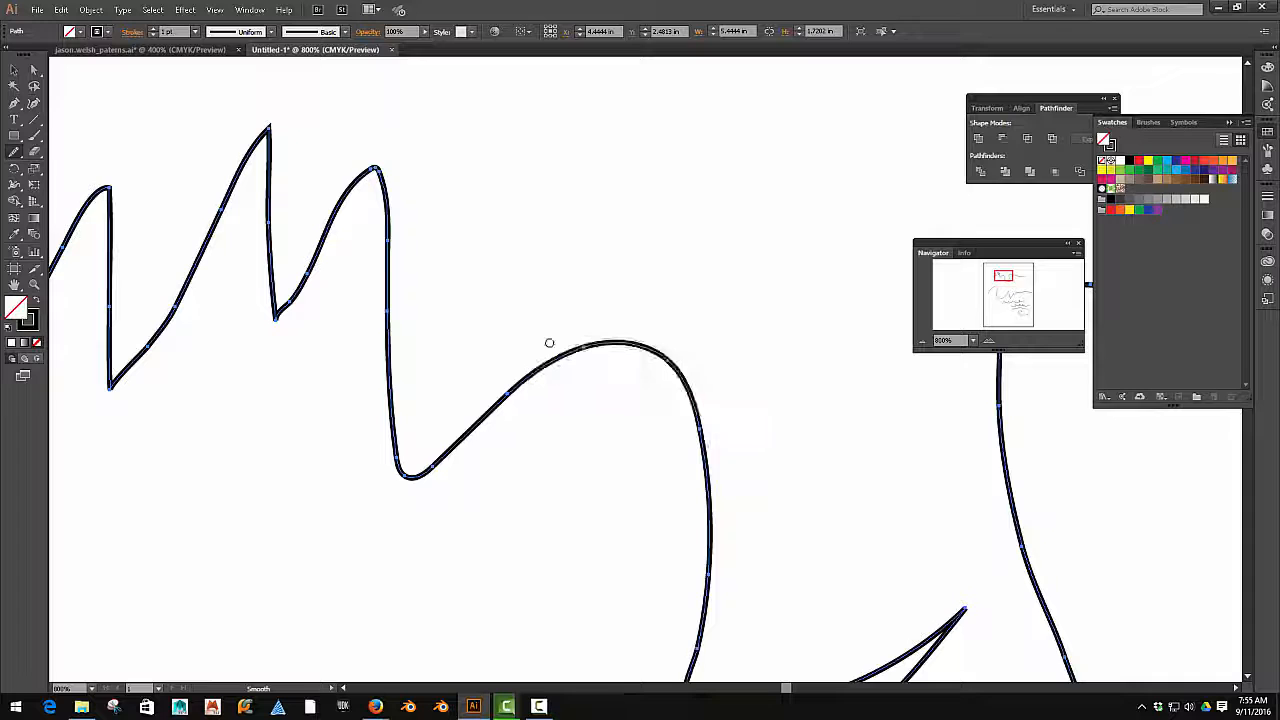
Smooth the third peak, the second peak and the valley between them again at the new fidelity.
mouse_move(411, 180)
mouse_down()
mouse_move(374, 386)
mouse_move(363, 289)
mouse_up()
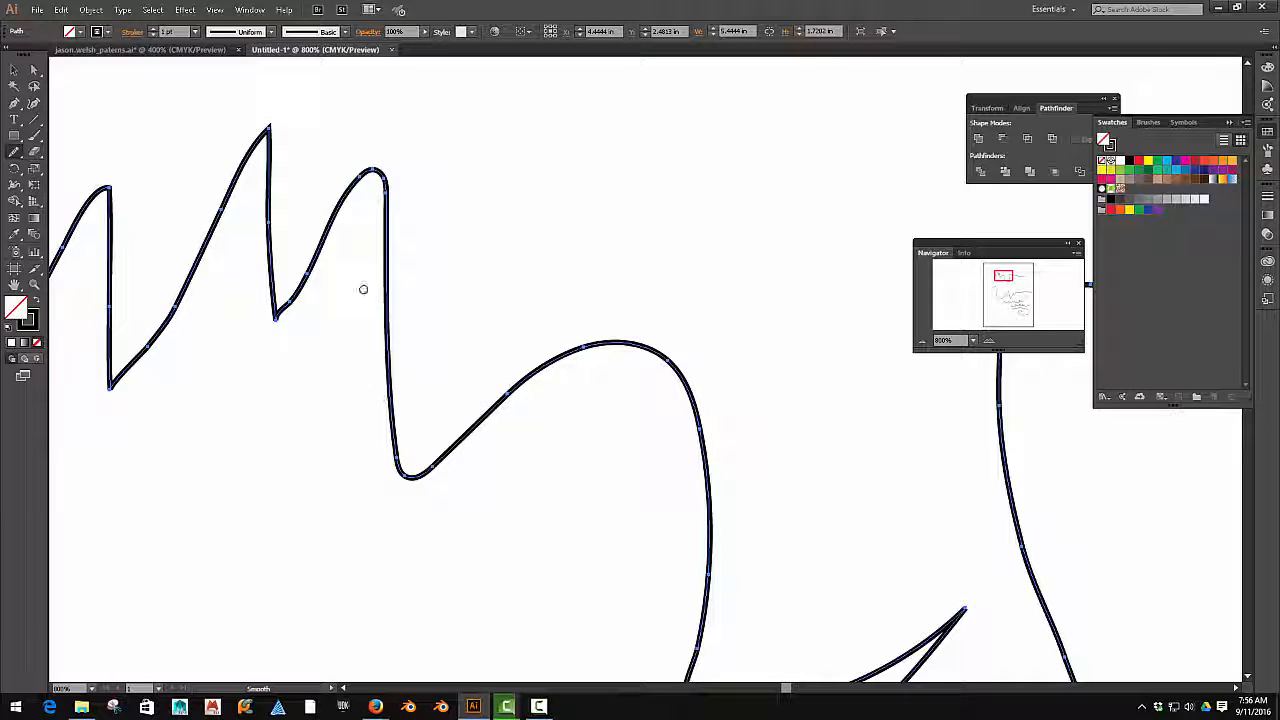
mouse_move(272, 190)
mouse_down()
mouse_move(257, 109)
mouse_move(200, 212)
mouse_move(268, 160)
mouse_move(212, 195)
mouse_up()
mouse_move(252, 276)
mouse_down()
mouse_move(336, 211)
mouse_move(244, 312)
mouse_up()
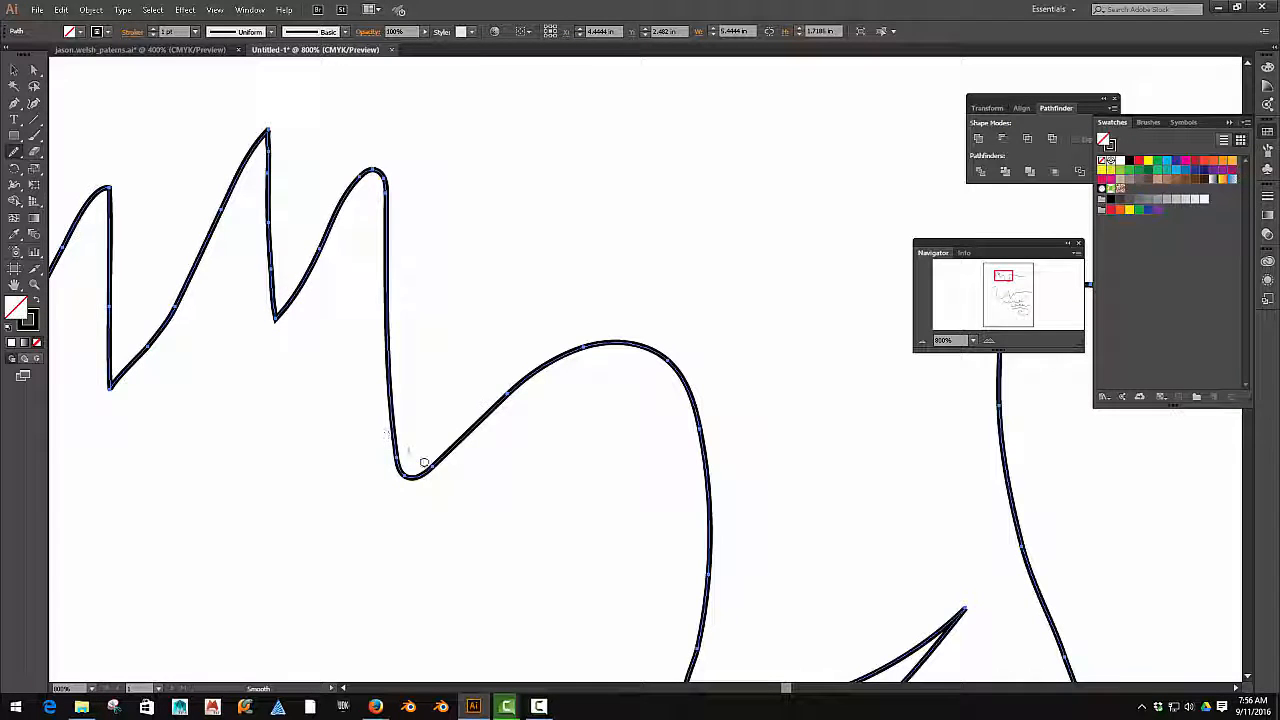
Apply the last pinwheel pattern brush to the topmost jagged path.
scroll(491, 400, down, 4)
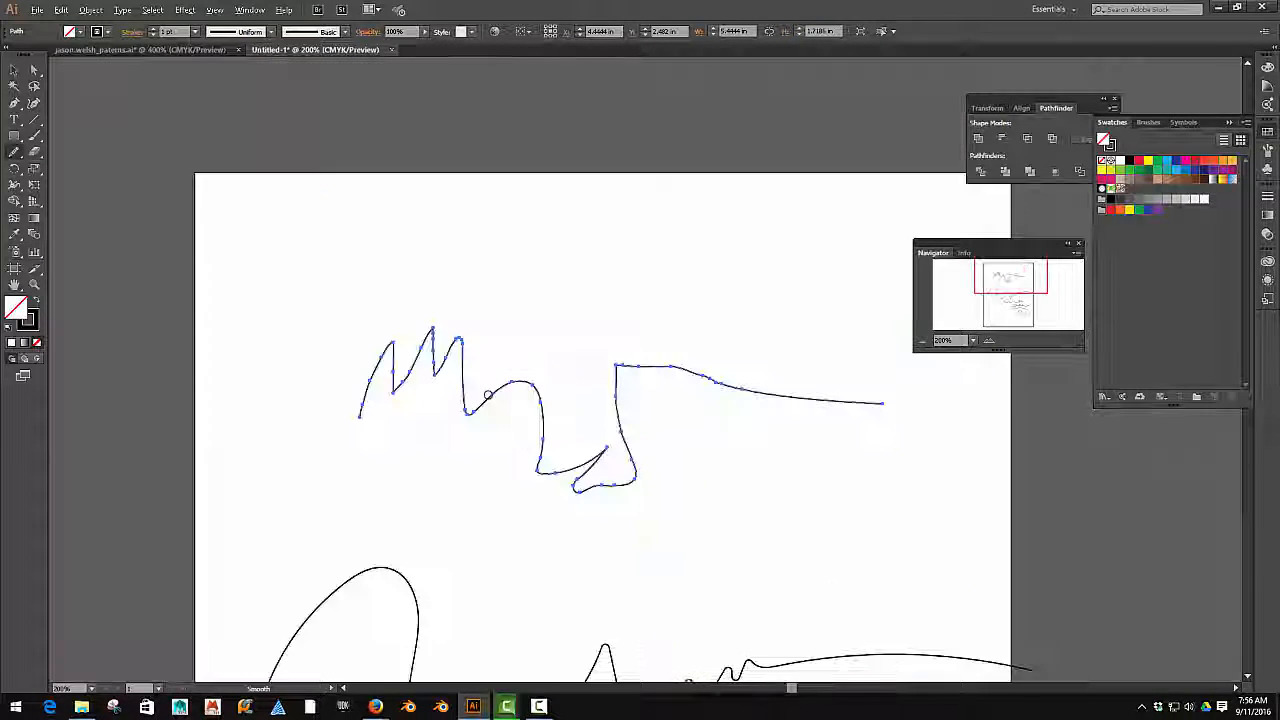
drag(424, 384, 340, 288)
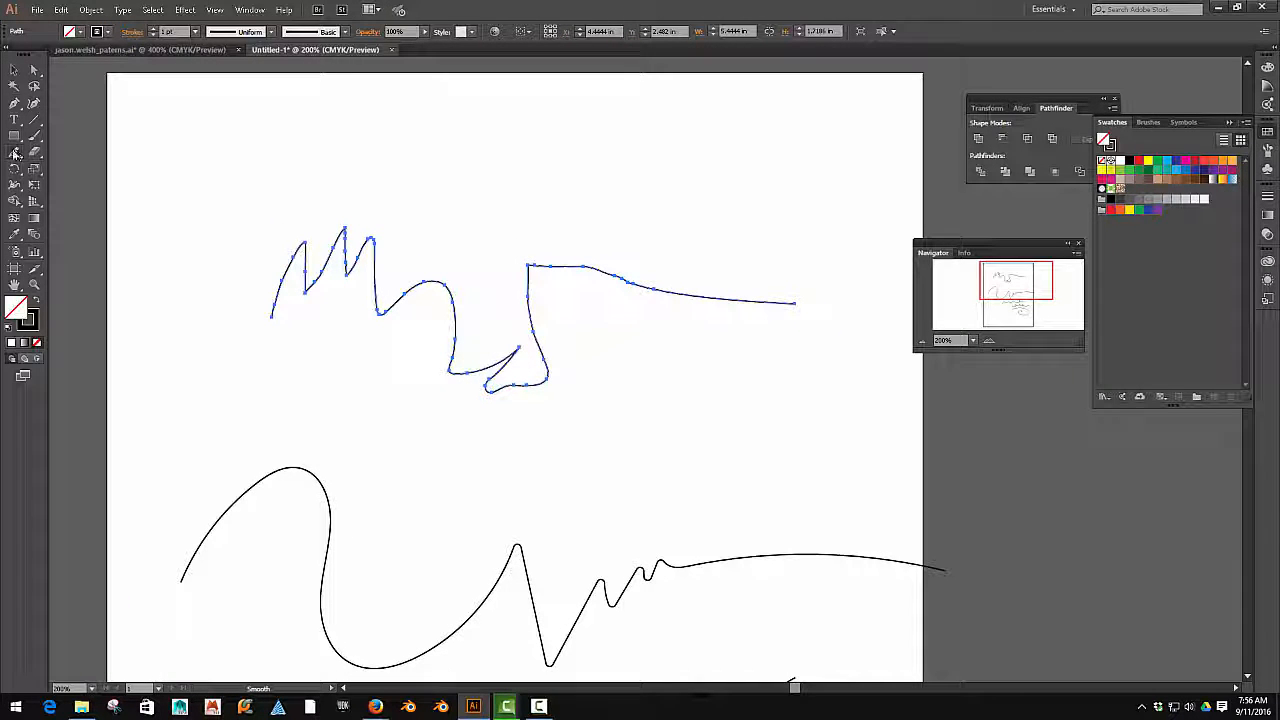
click(14, 70)
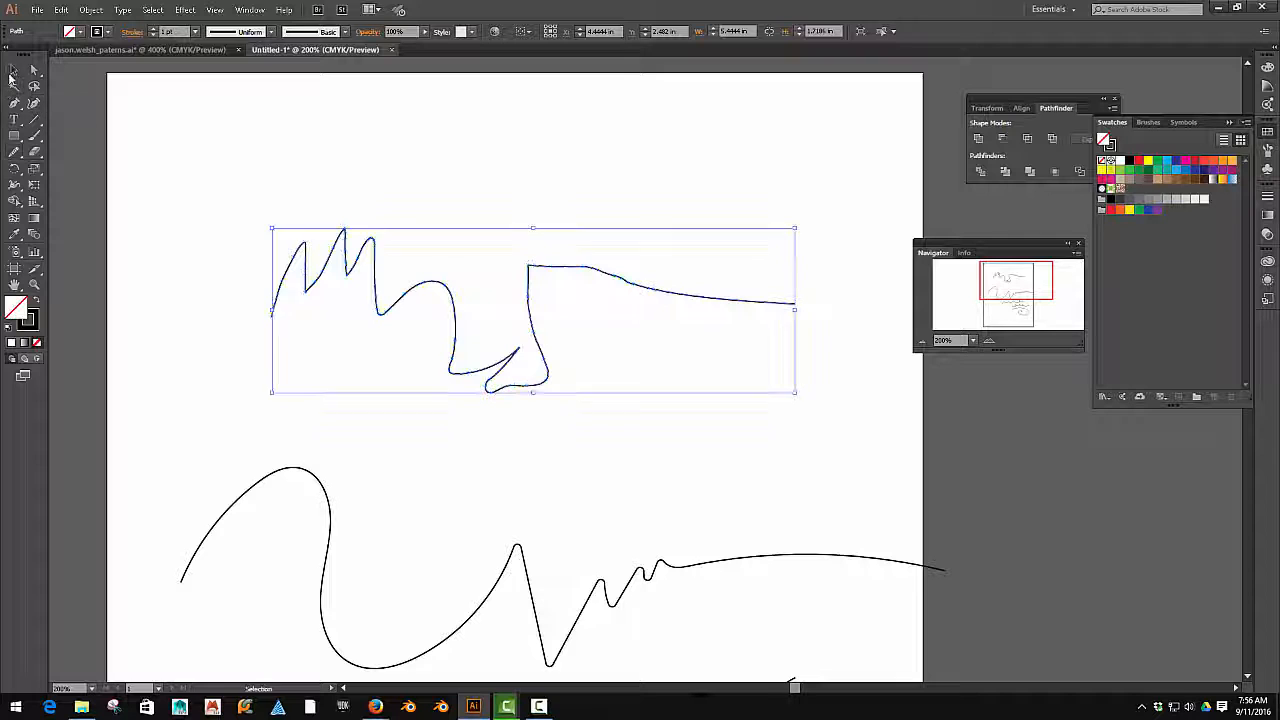
click(300, 186)
click(378, 272)
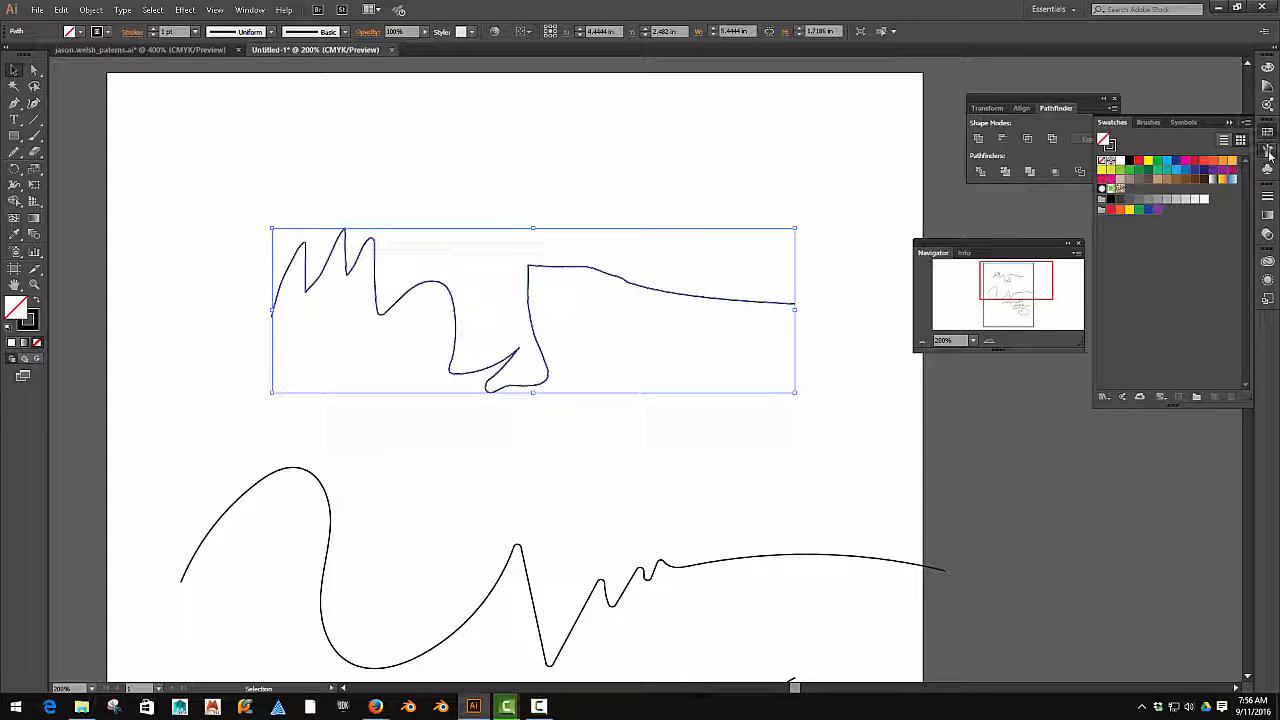
click(1268, 148)
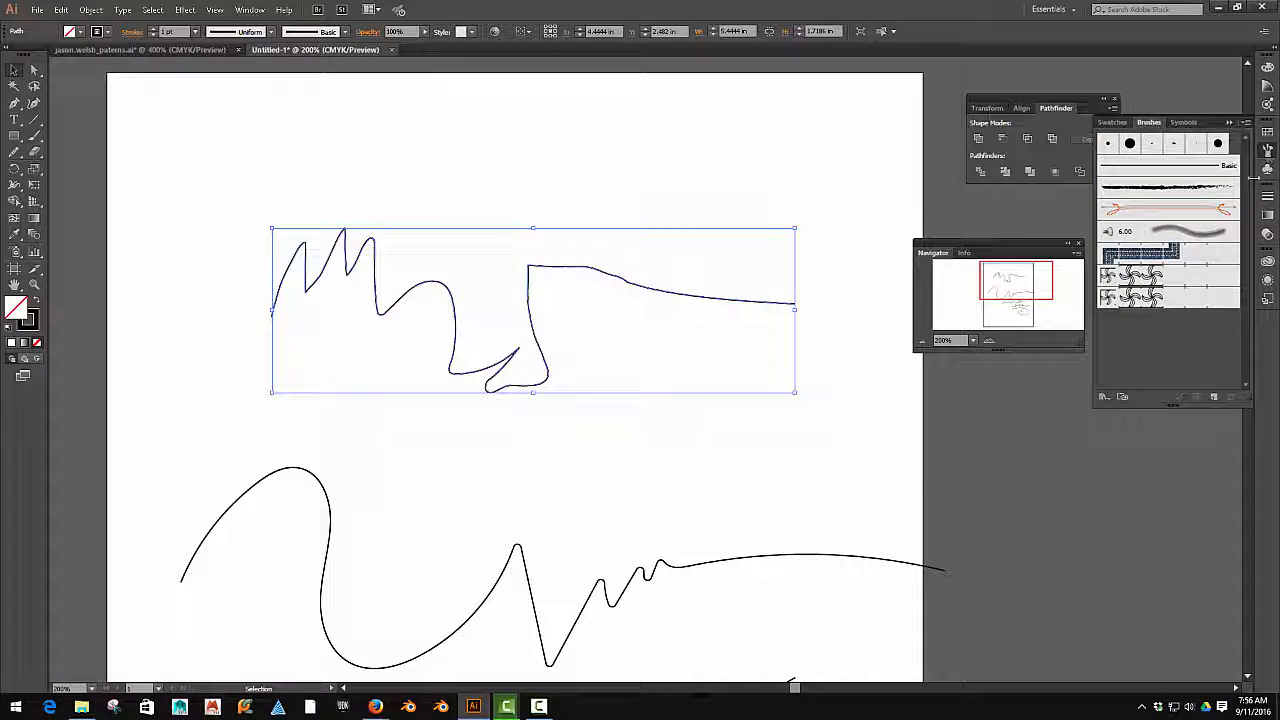
click(1190, 299)
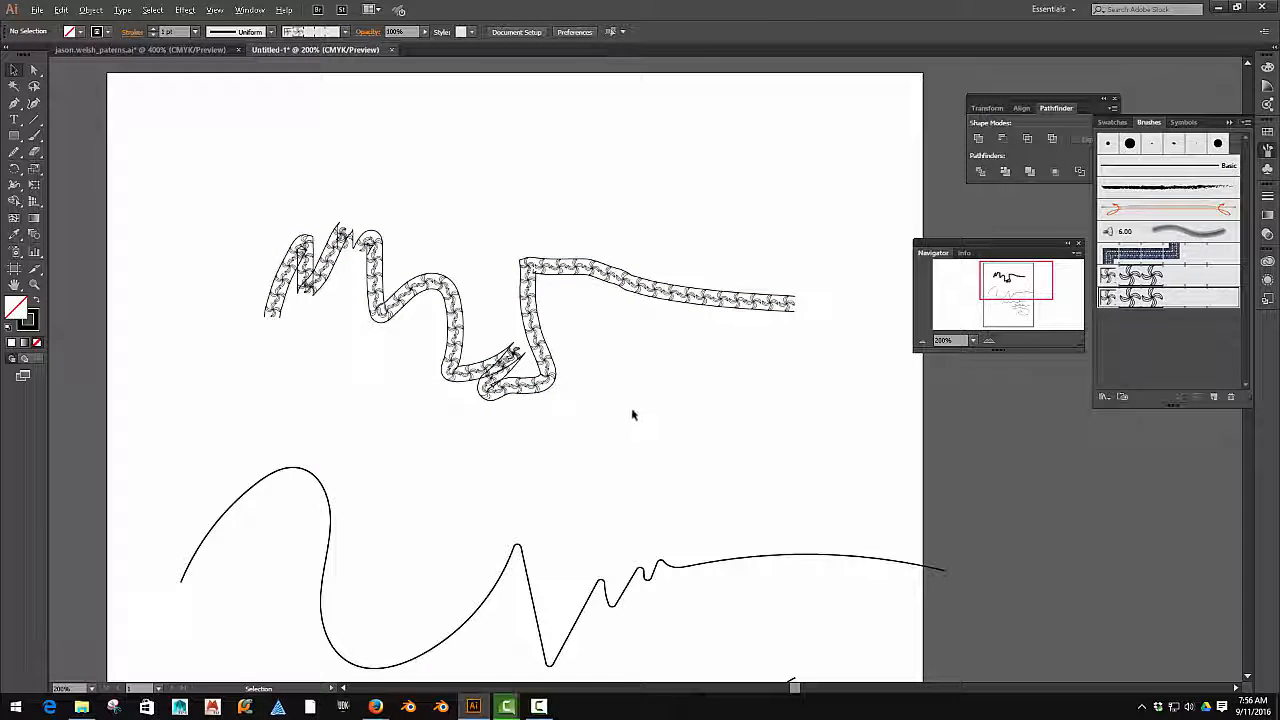
Inspect the brushed jagged path's tight corners and apply the same pinwheel pattern brush to the large wavy path below.
scroll(634, 414, up, 4)
drag(397, 360, 813, 473)
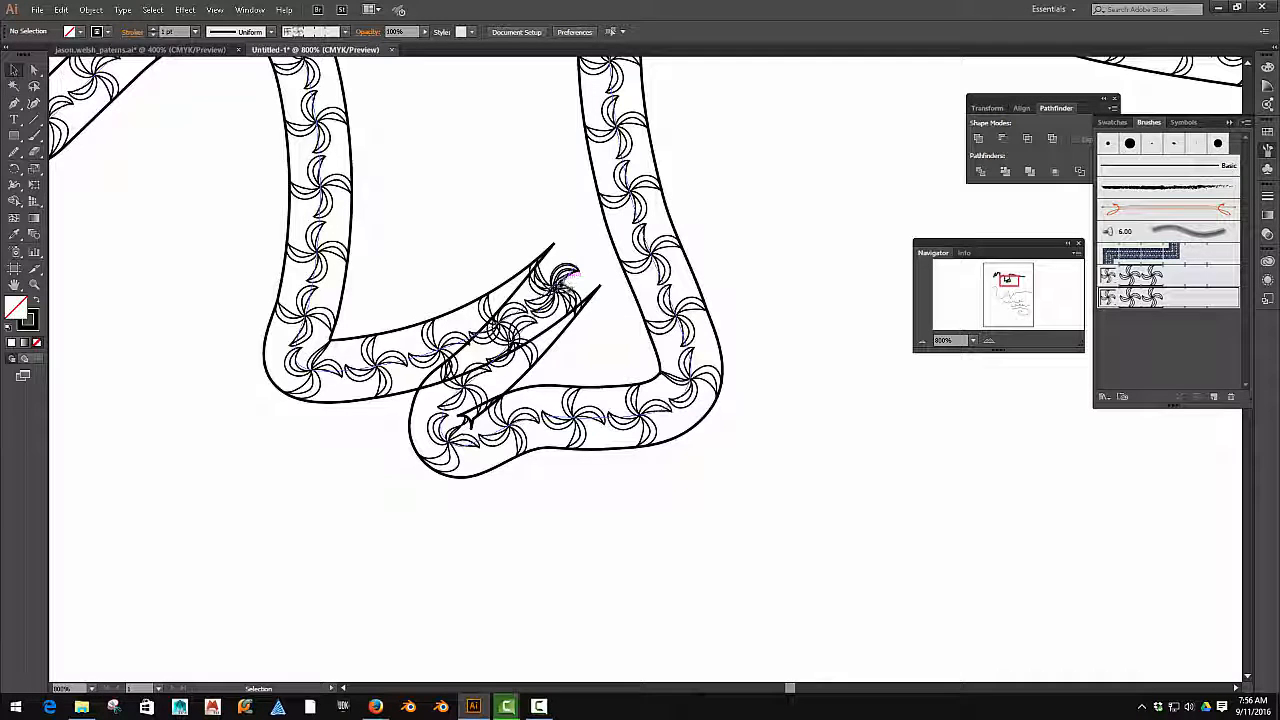
scroll(560, 305, down, 3)
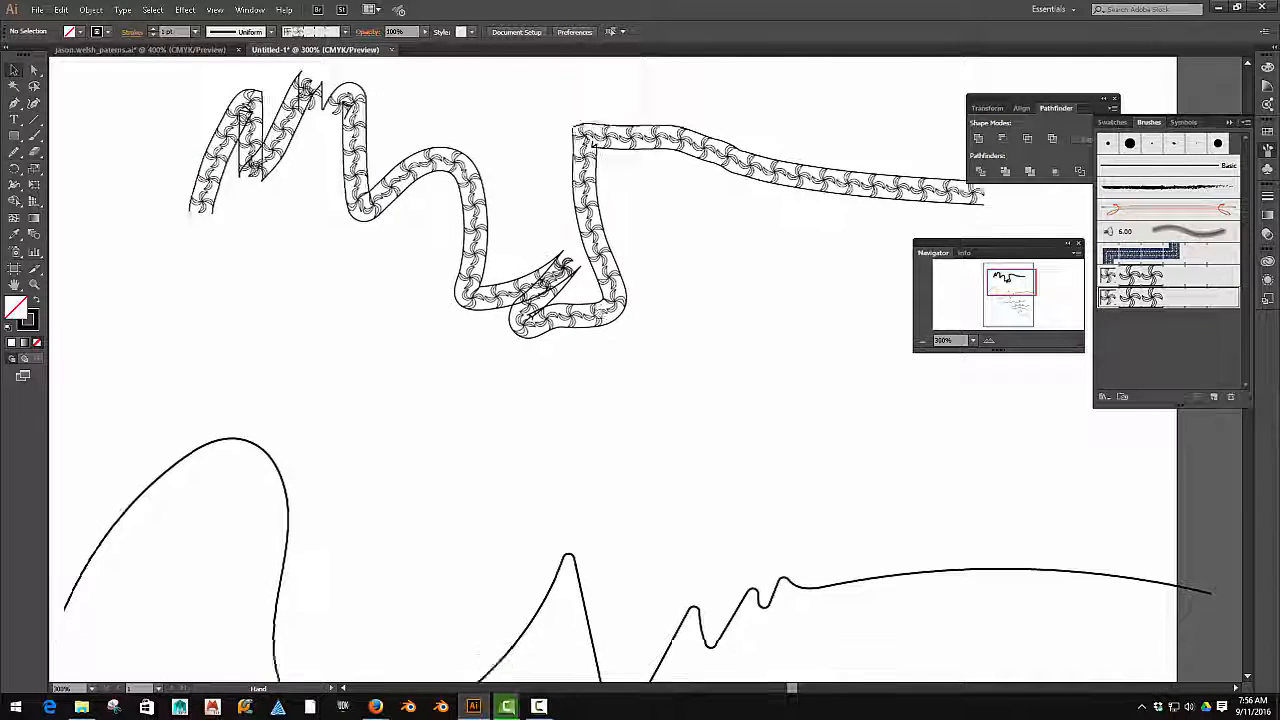
drag(560, 580, 640, 461)
click(645, 447)
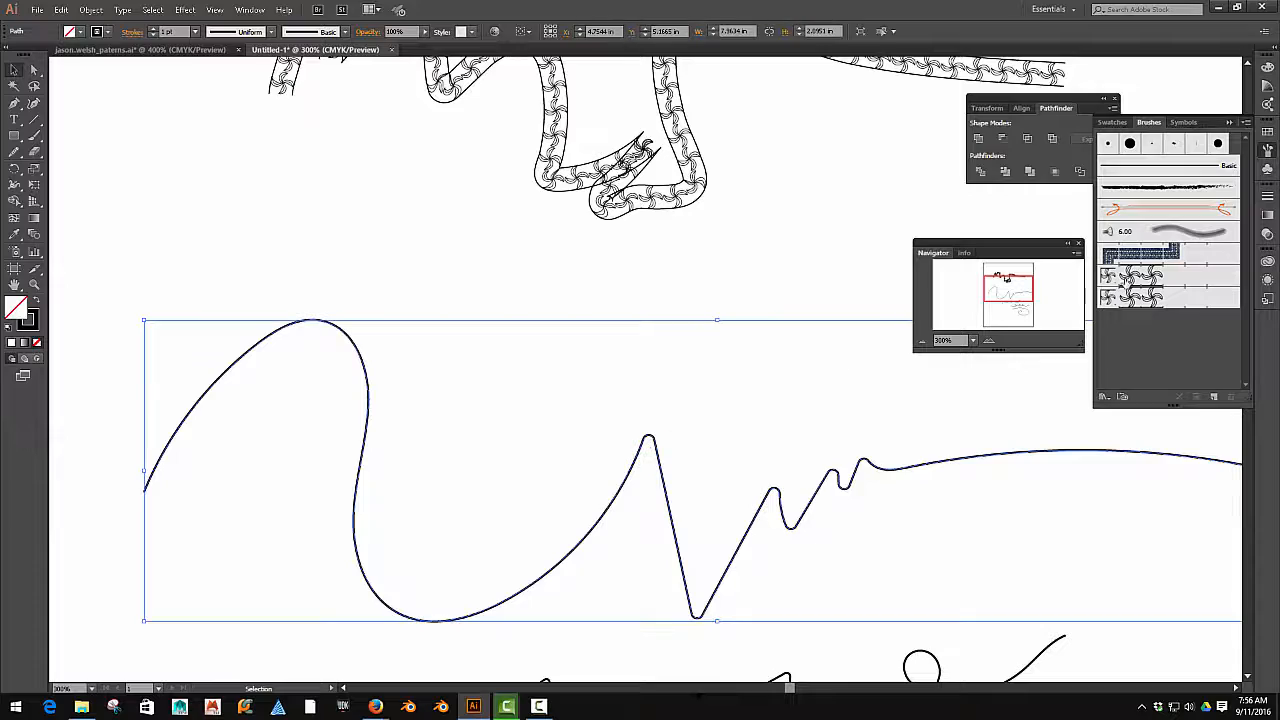
click(1130, 297)
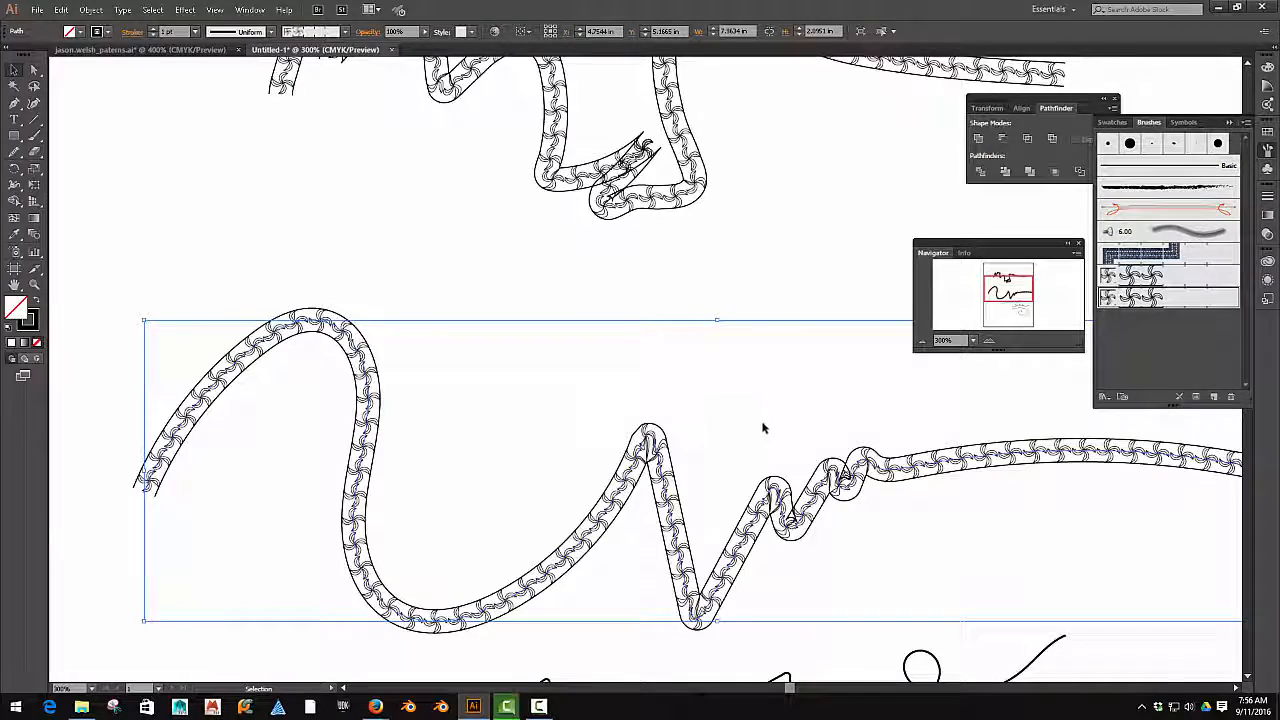
Apply the same pinwheel pattern brush to the scalloped path with a single loop and deselect it.
mouse_move(758, 424)
mouse_down()
mouse_move(660, 309)
mouse_move(774, 321)
mouse_move(666, 275)
mouse_up()
click(713, 545)
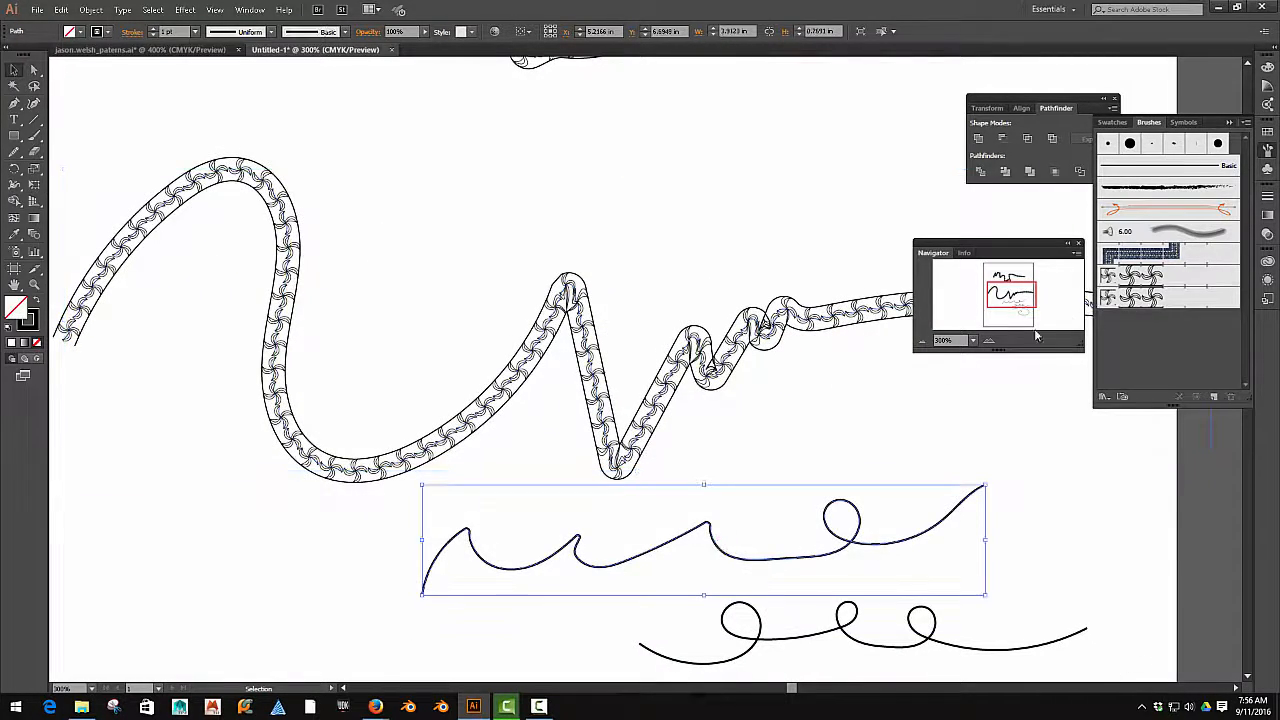
click(1132, 297)
click(846, 475)
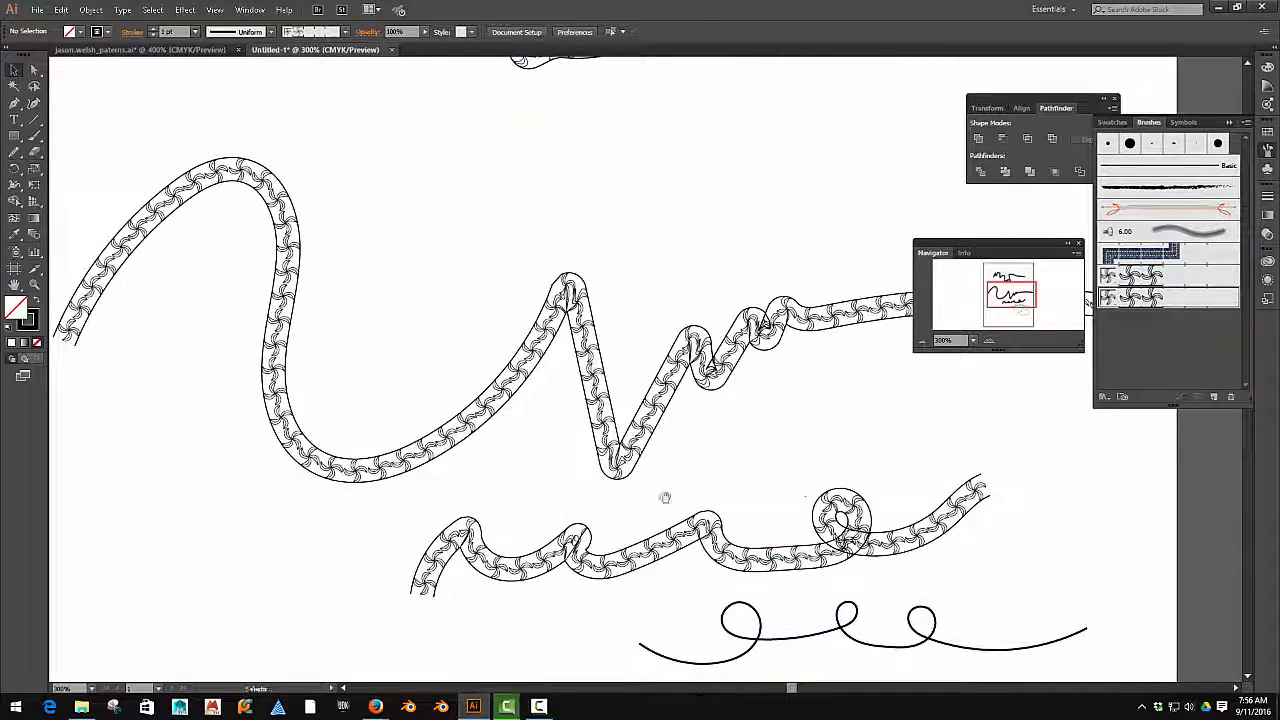
Move the starting anchor of the scalloped path farther left and slightly up with Direct Selection to stretch its first segment.
drag(666, 497, 726, 436)
scroll(666, 483, up, 2)
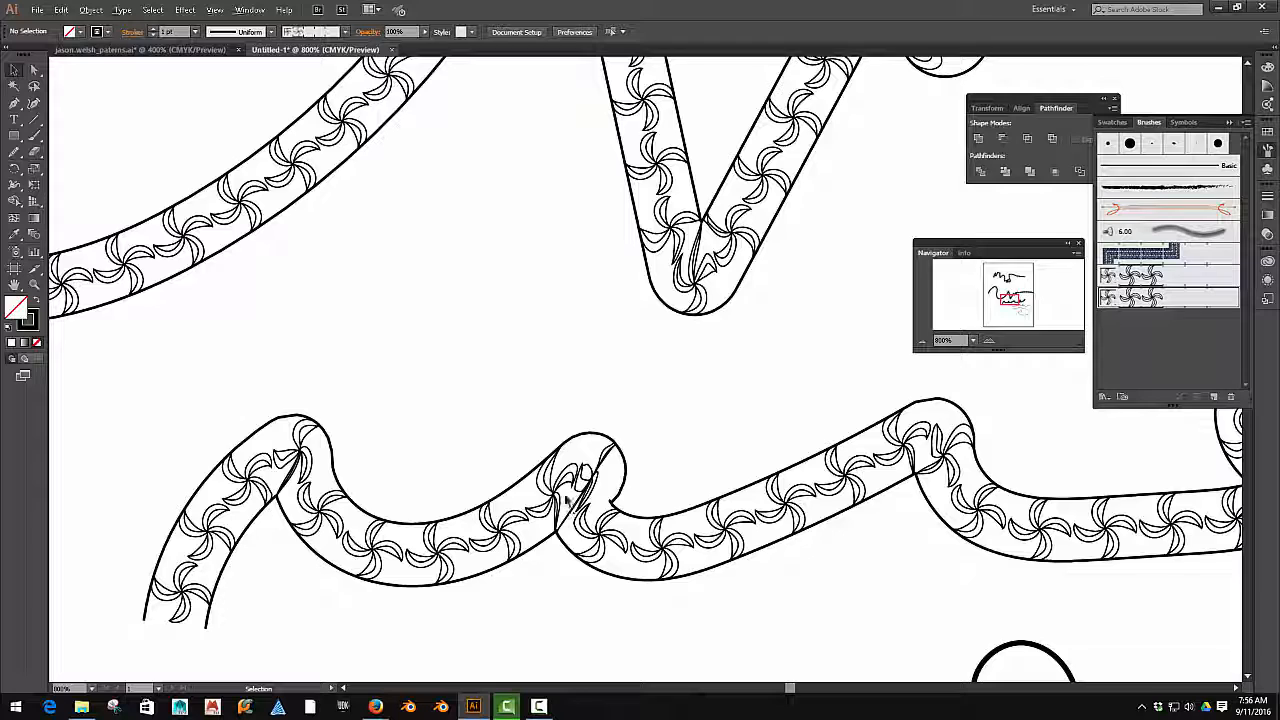
scroll(570, 512, down, 4)
scroll(565, 490, up, 3)
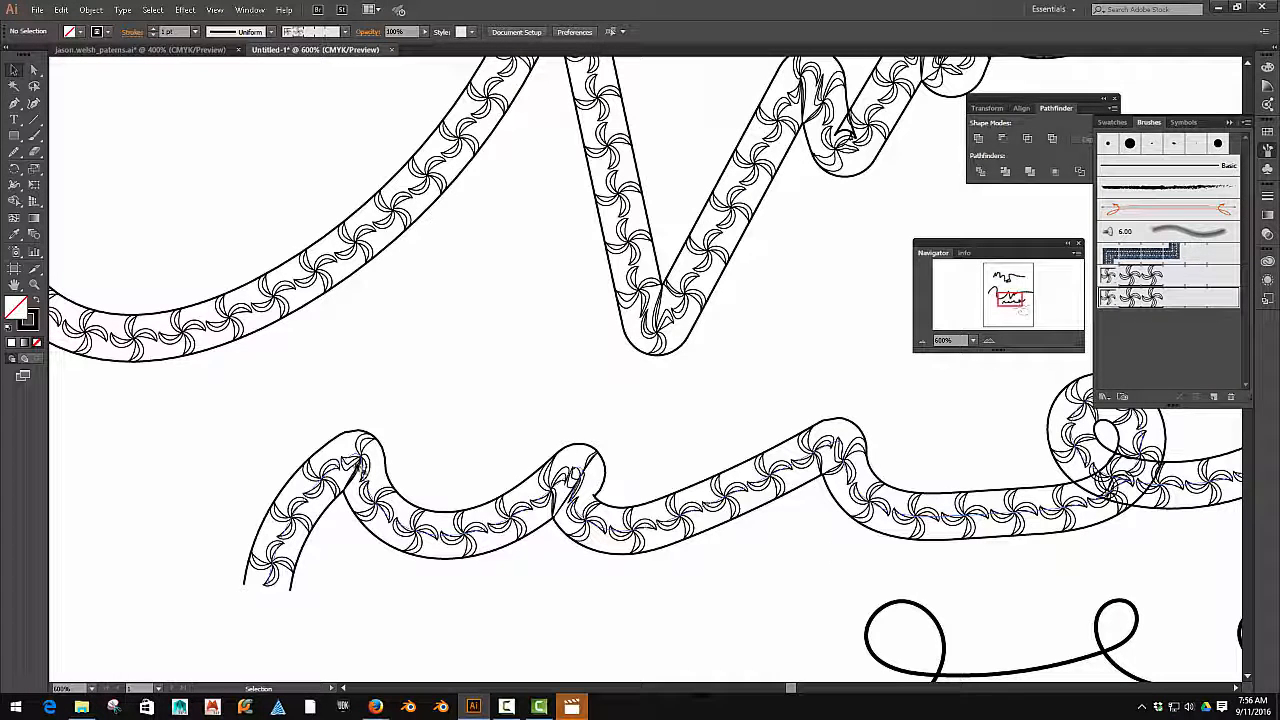
click(34, 69)
click(268, 583)
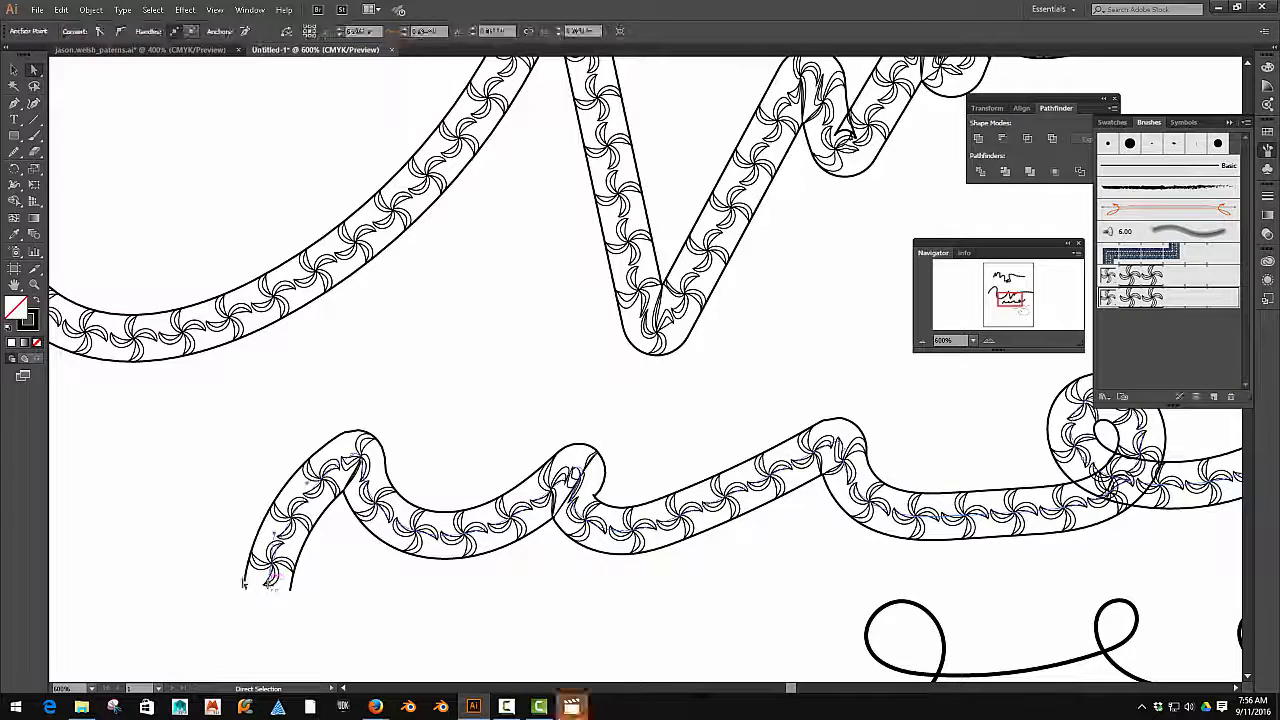
drag(234, 572, 160, 558)
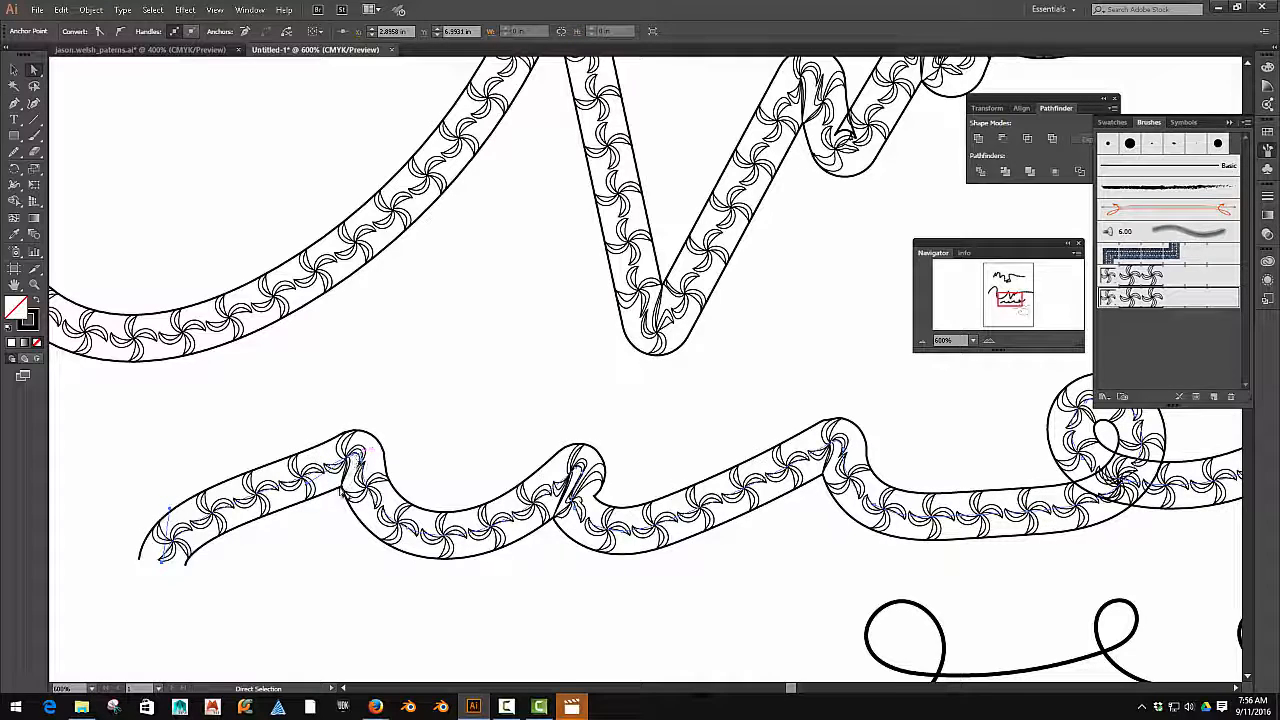
scroll(338, 490, up, 3)
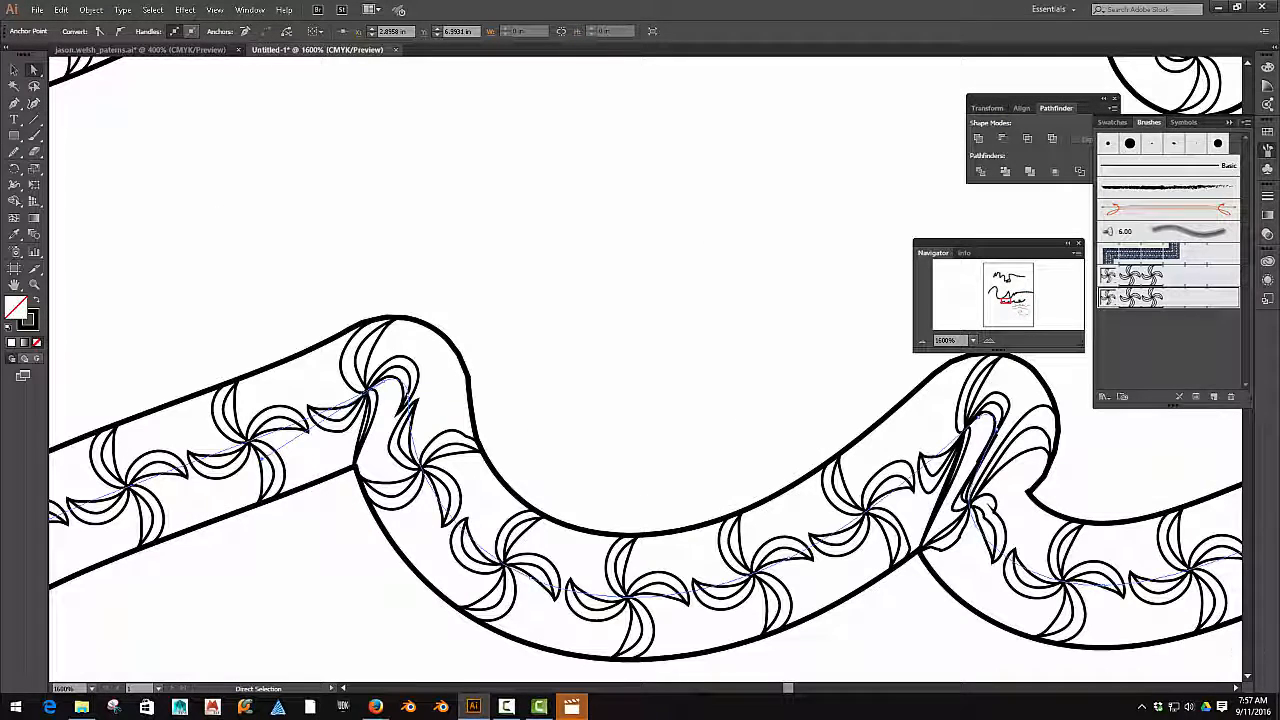
click(570, 707)
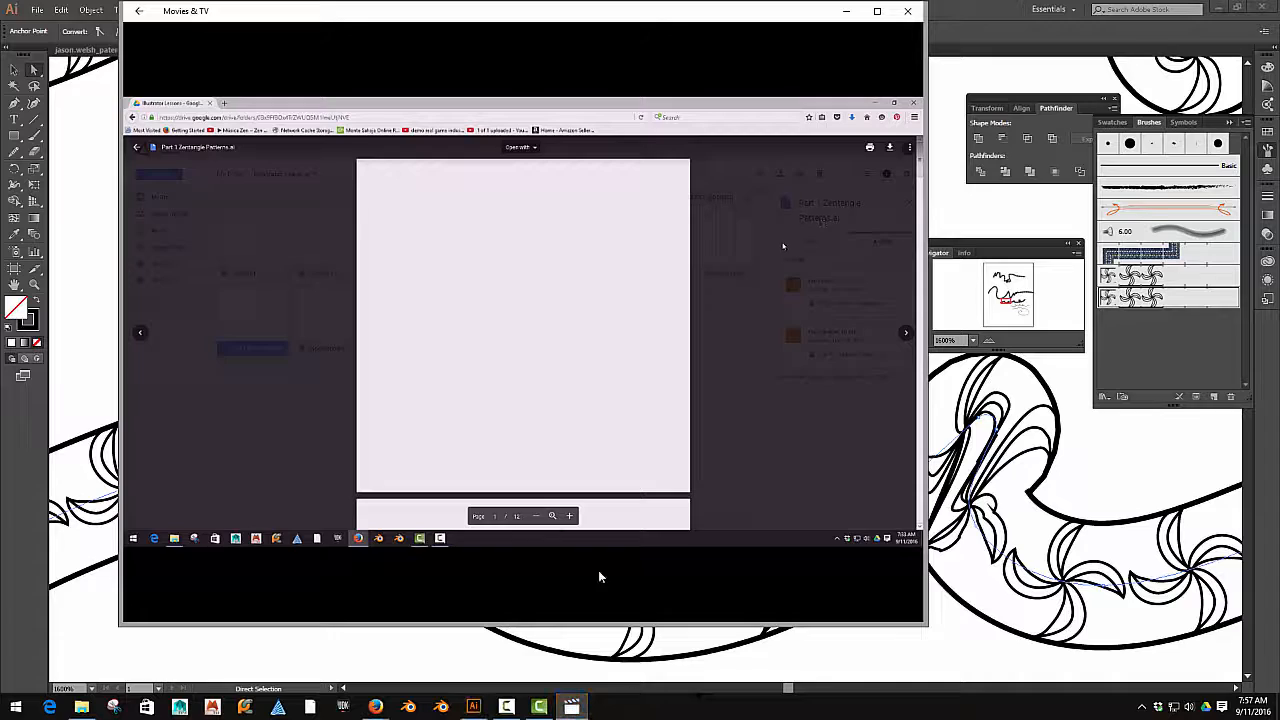
mouse_move(580, 595)
click(522, 596)
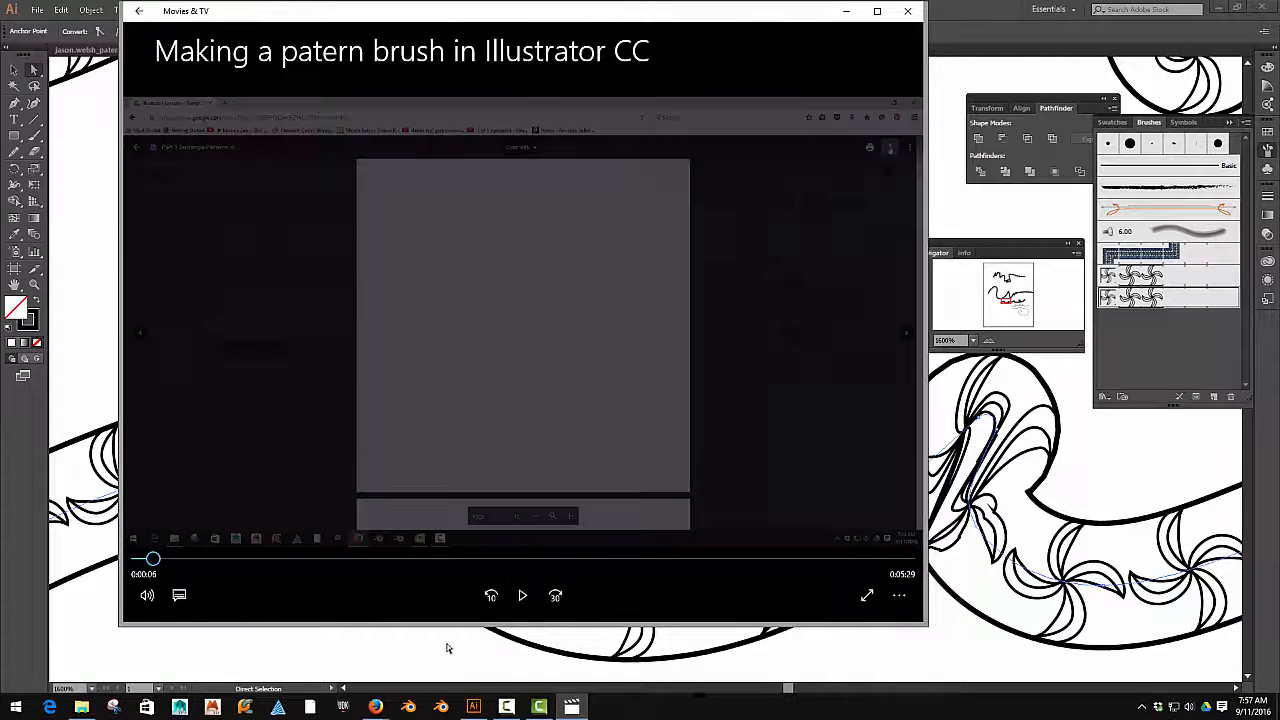
click(443, 643)
Widen the first peak of the scalloped path by adjusting its anchor and handle with Direct Selection, and nudge the path slightly down and left.
drag(350, 470, 569, 468)
mouse_move(602, 385)
mouse_down()
mouse_move(580, 394)
mouse_move(586, 371)
mouse_move(531, 400)
mouse_move(633, 407)
mouse_move(606, 394)
mouse_up()
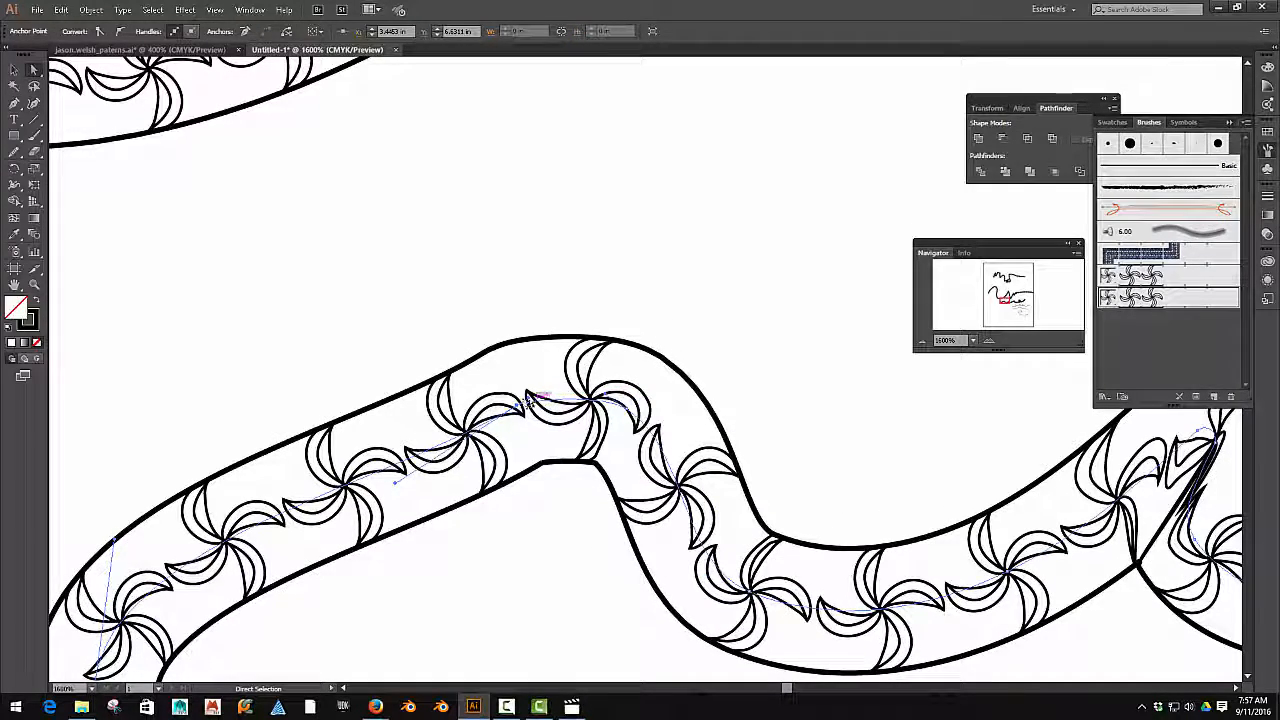
drag(528, 398, 535, 398)
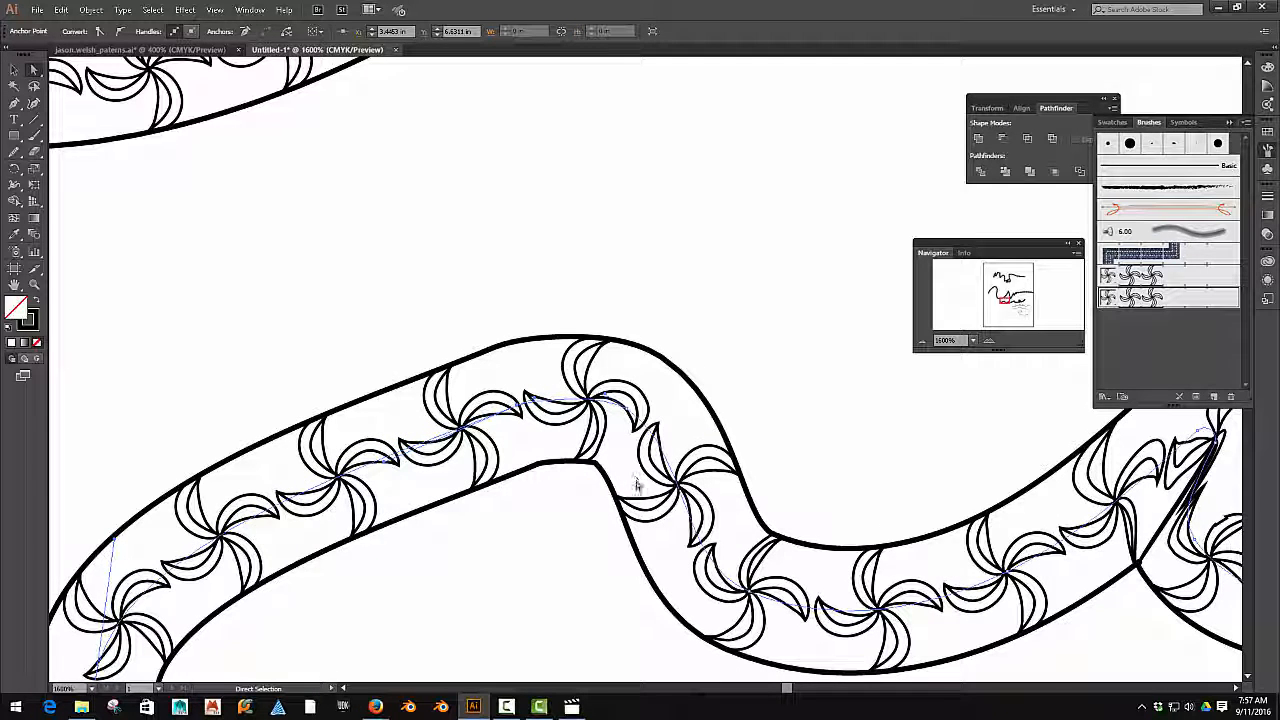
click(600, 472)
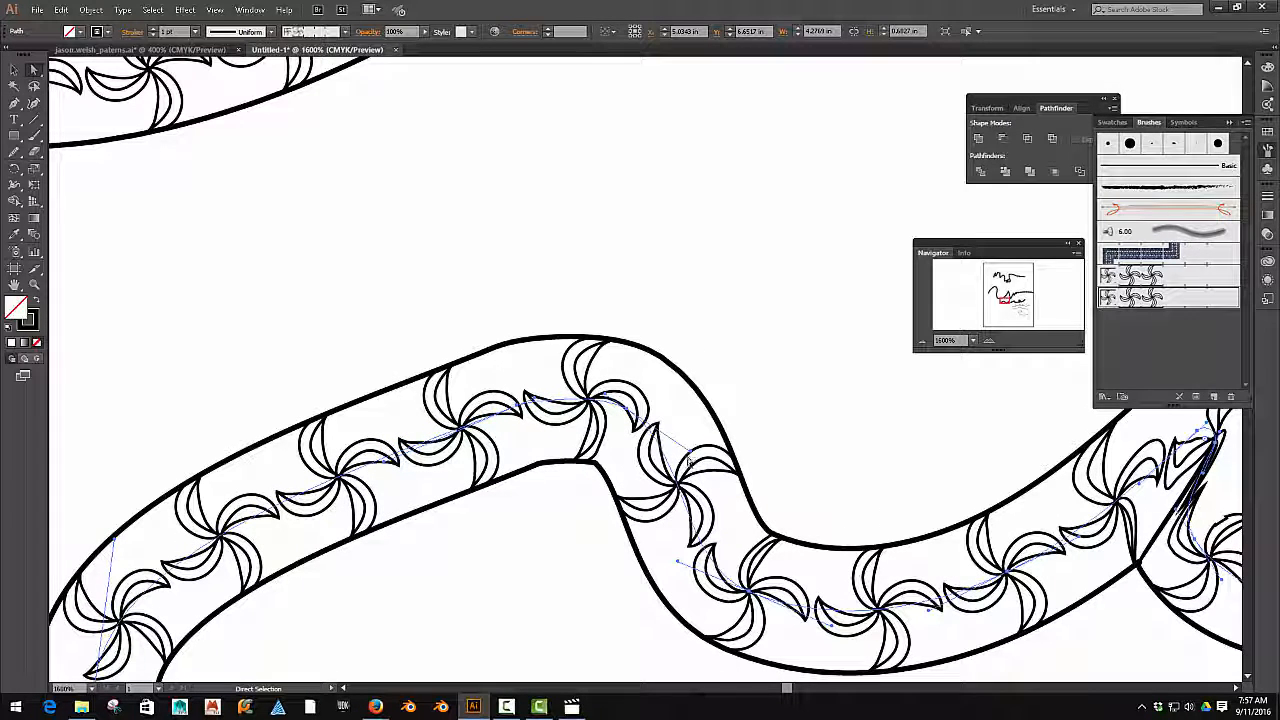
drag(688, 456, 673, 470)
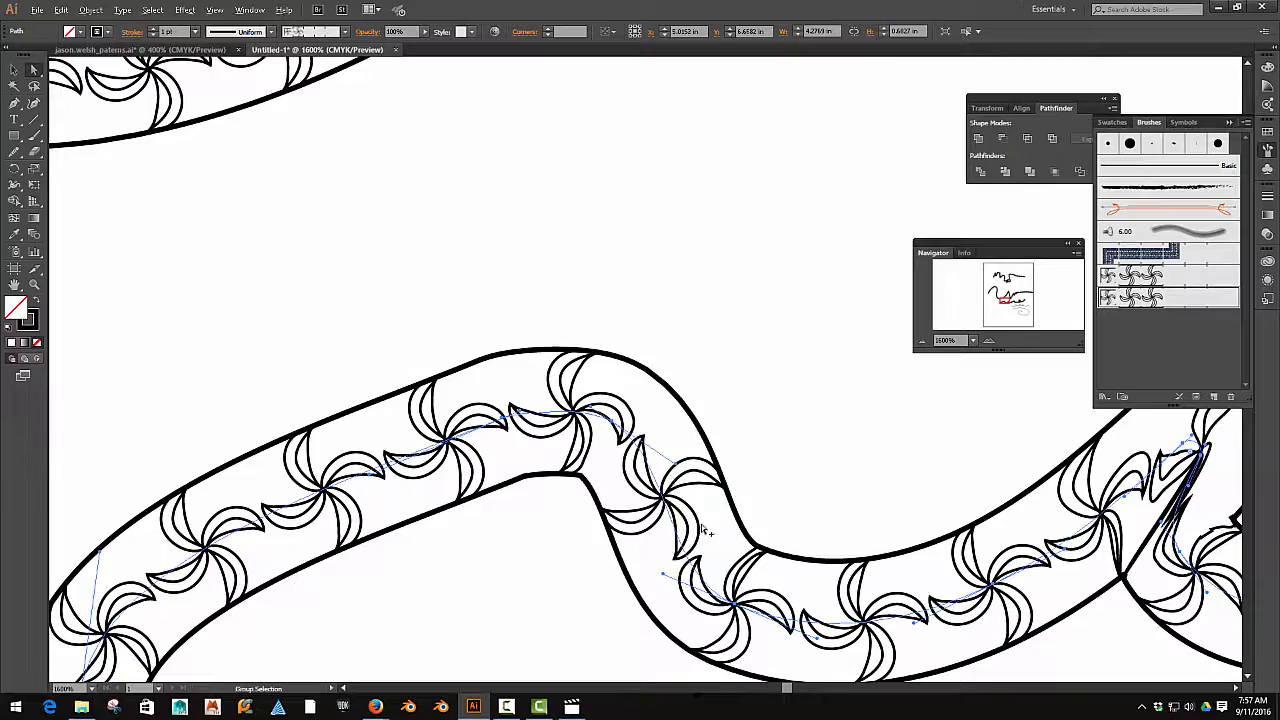
Draw a freehand wave about 3.6 in wide, a small hook below it and a rough circle about 1.6 in wide with the Pencil tool.
scroll(706, 530, down, 2)
drag(800, 560, 564, 404)
scroll(509, 343, down, 2)
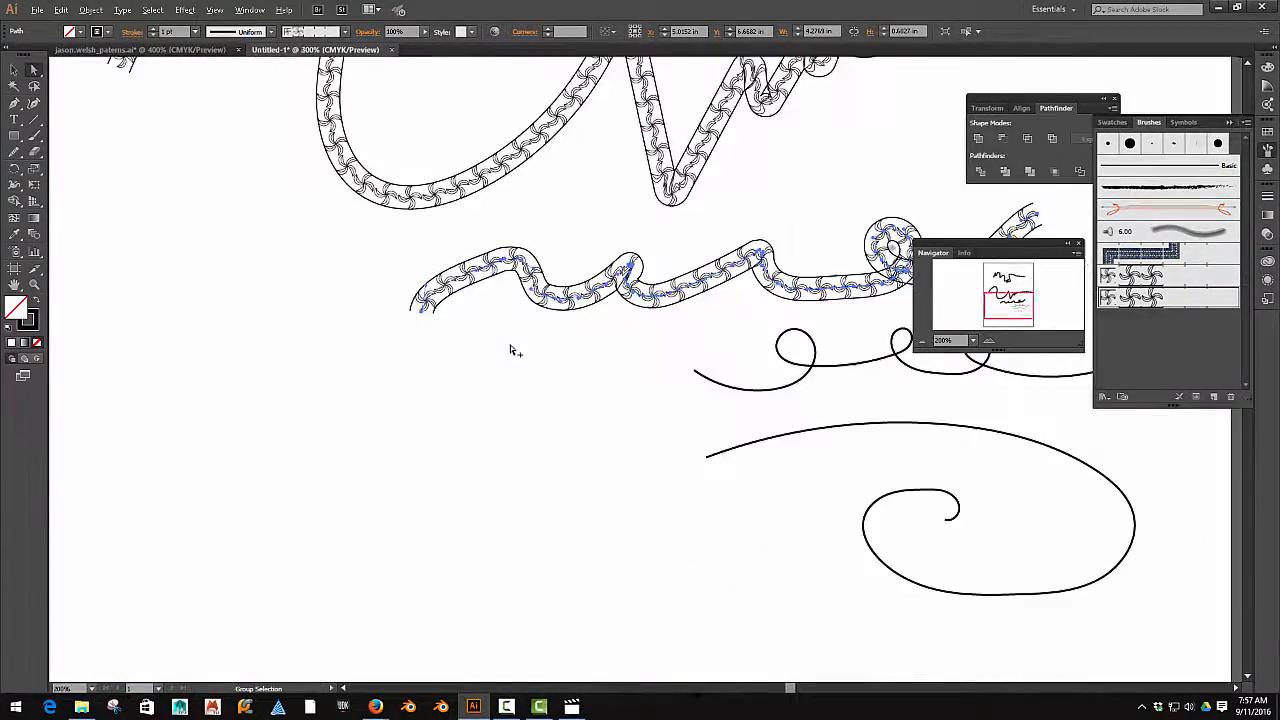
drag(391, 402, 407, 433)
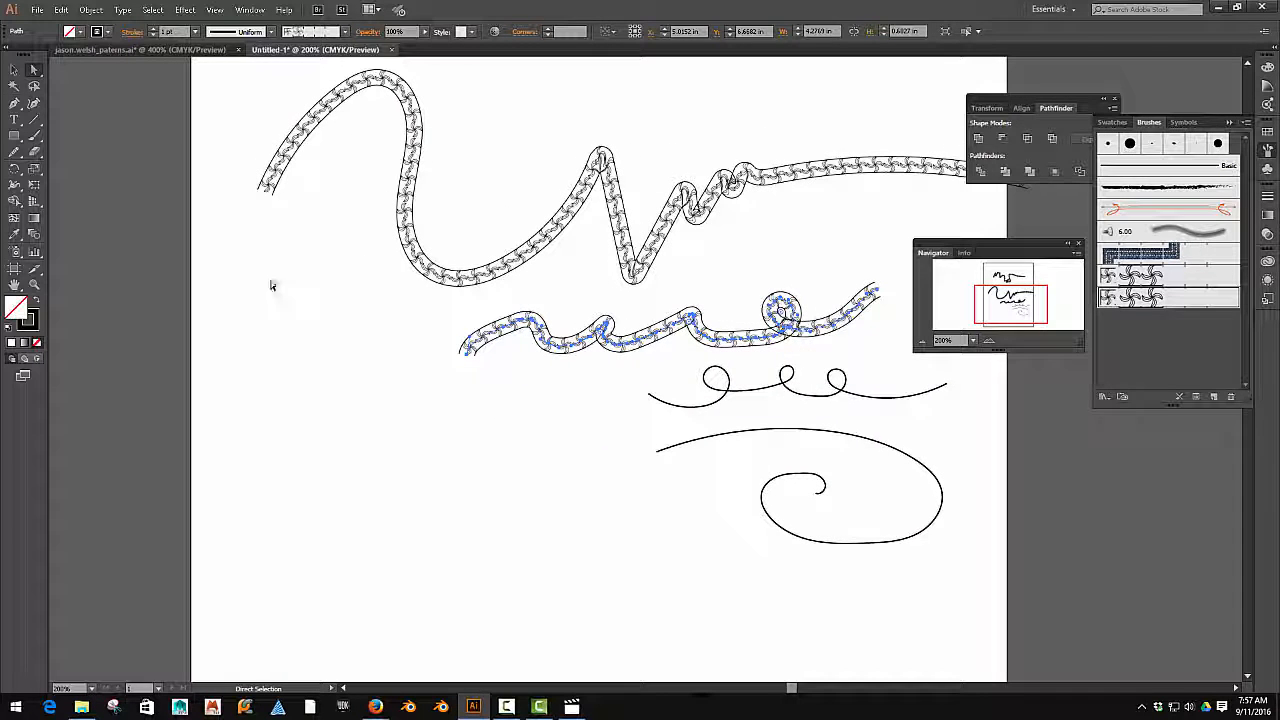
click(14, 152)
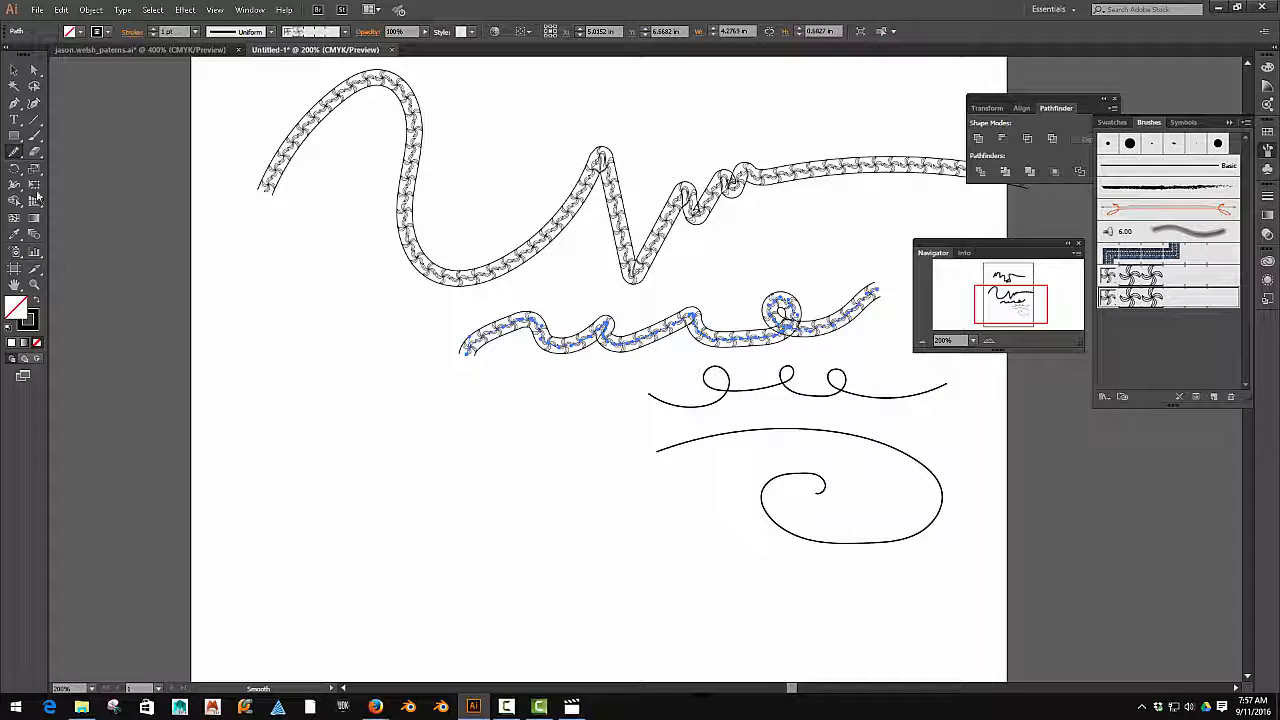
click(14, 152)
click(75, 169)
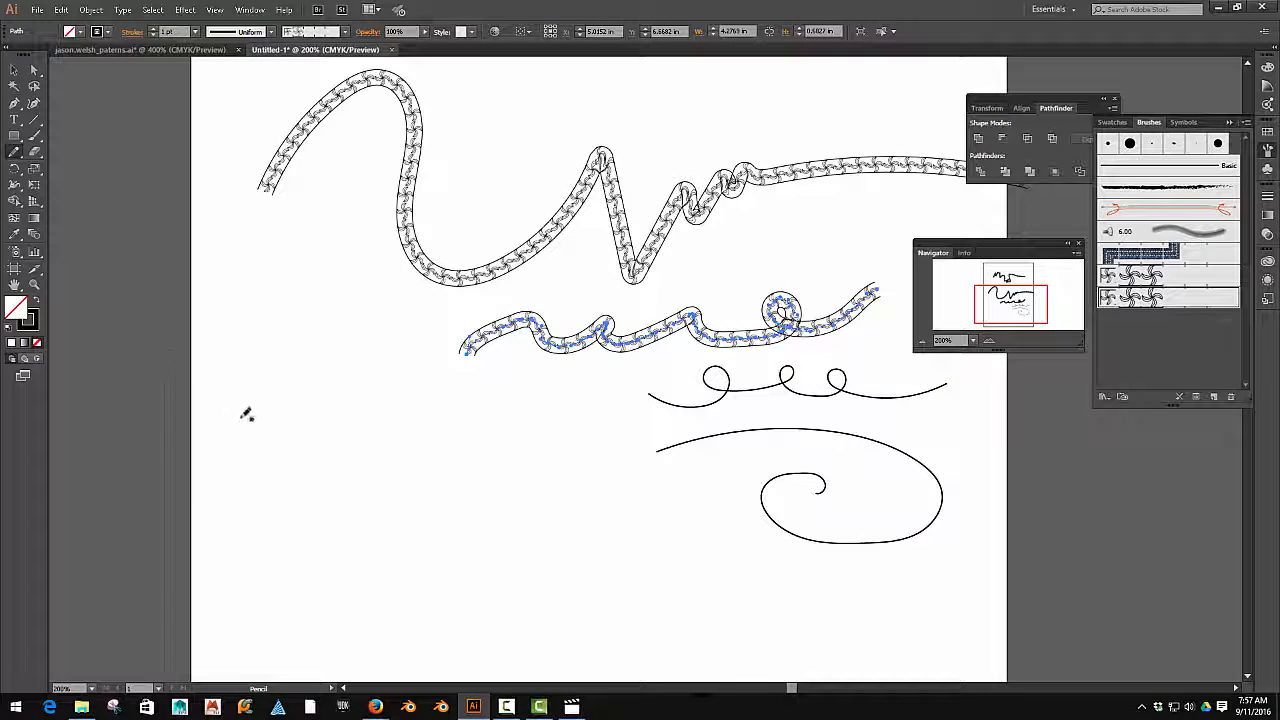
drag(493, 497, 586, 440)
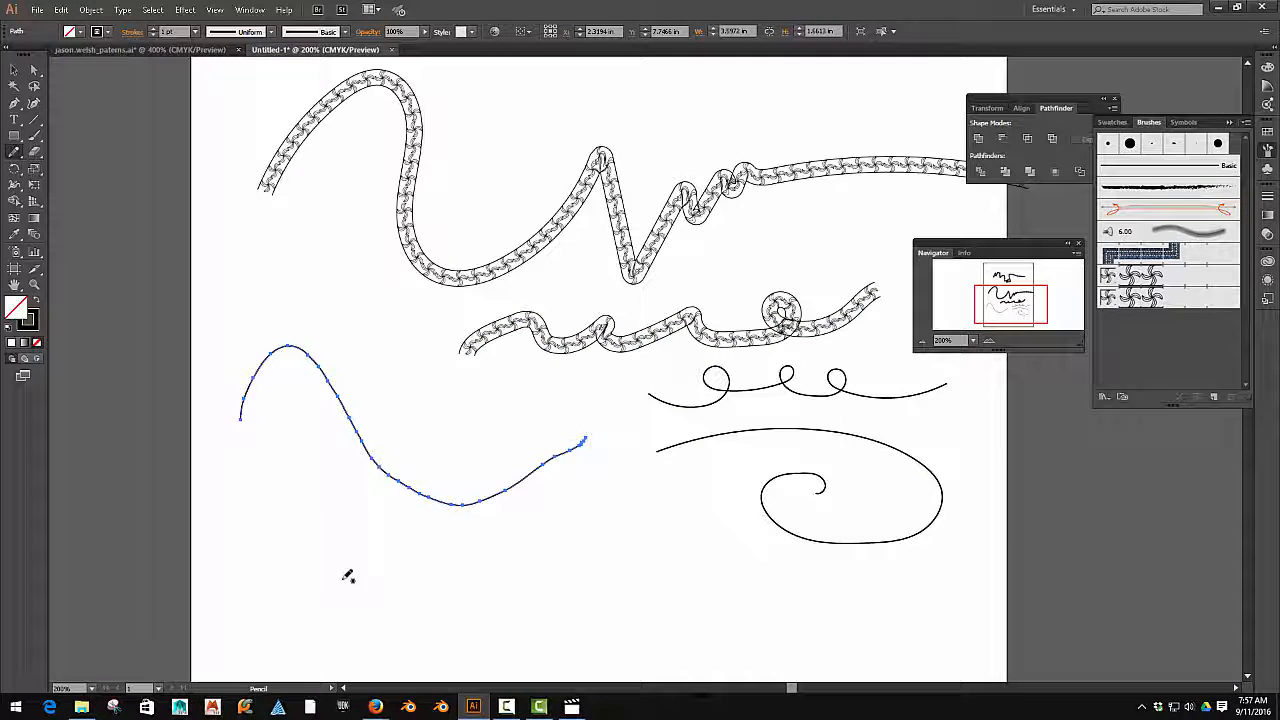
drag(450, 552, 436, 521)
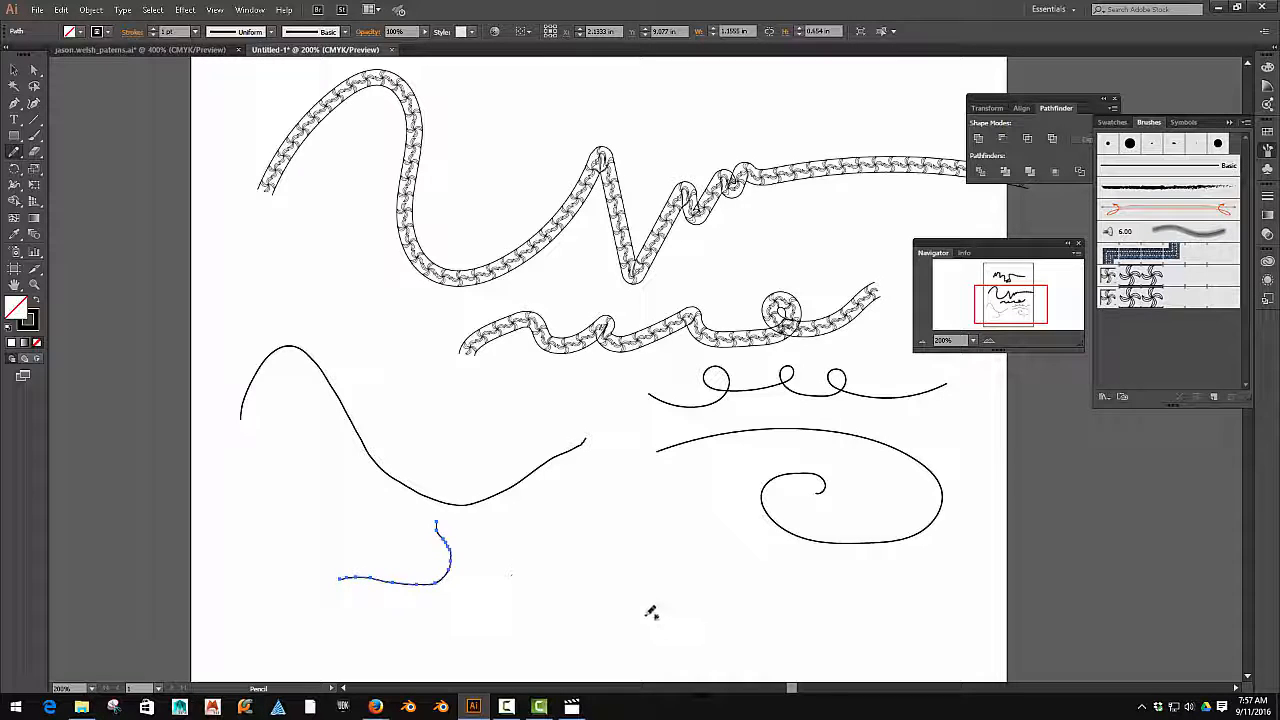
mouse_move(606, 629)
mouse_down()
mouse_move(554, 466)
mouse_move(555, 369)
mouse_move(515, 443)
mouse_move(579, 496)
mouse_move(657, 464)
mouse_move(659, 408)
mouse_move(627, 381)
mouse_up()
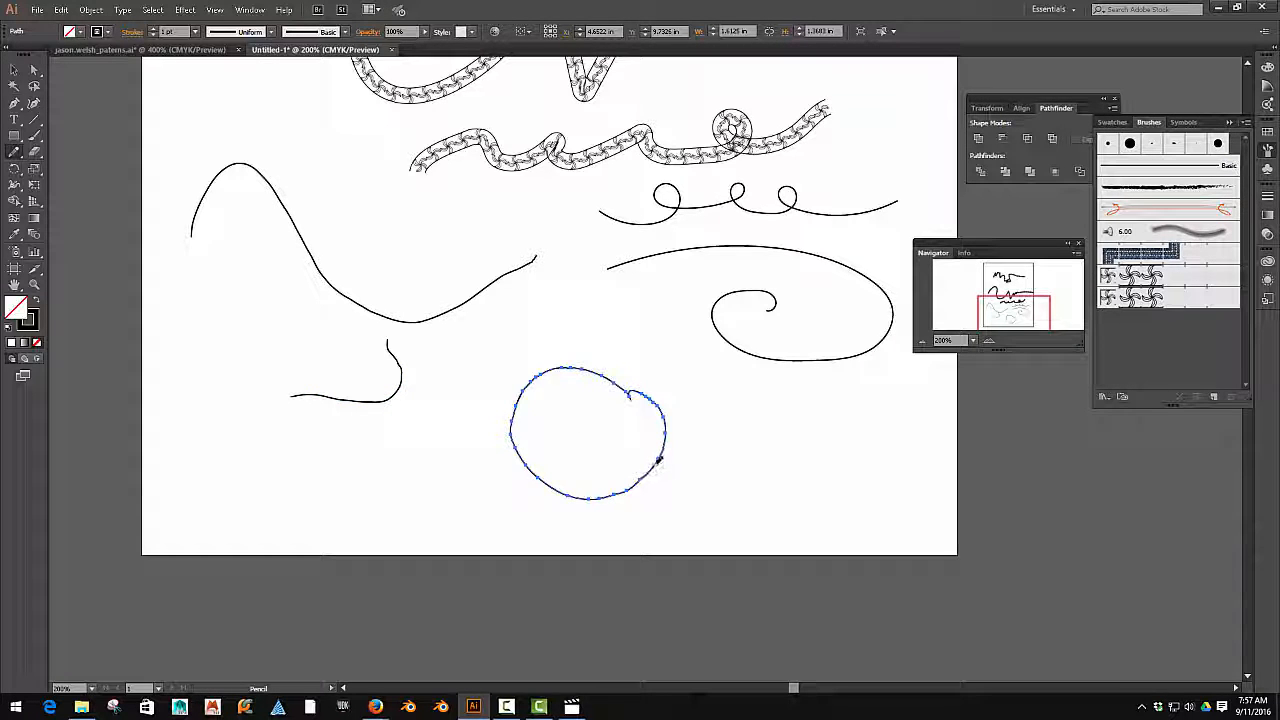
drag(659, 459, 993, 472)
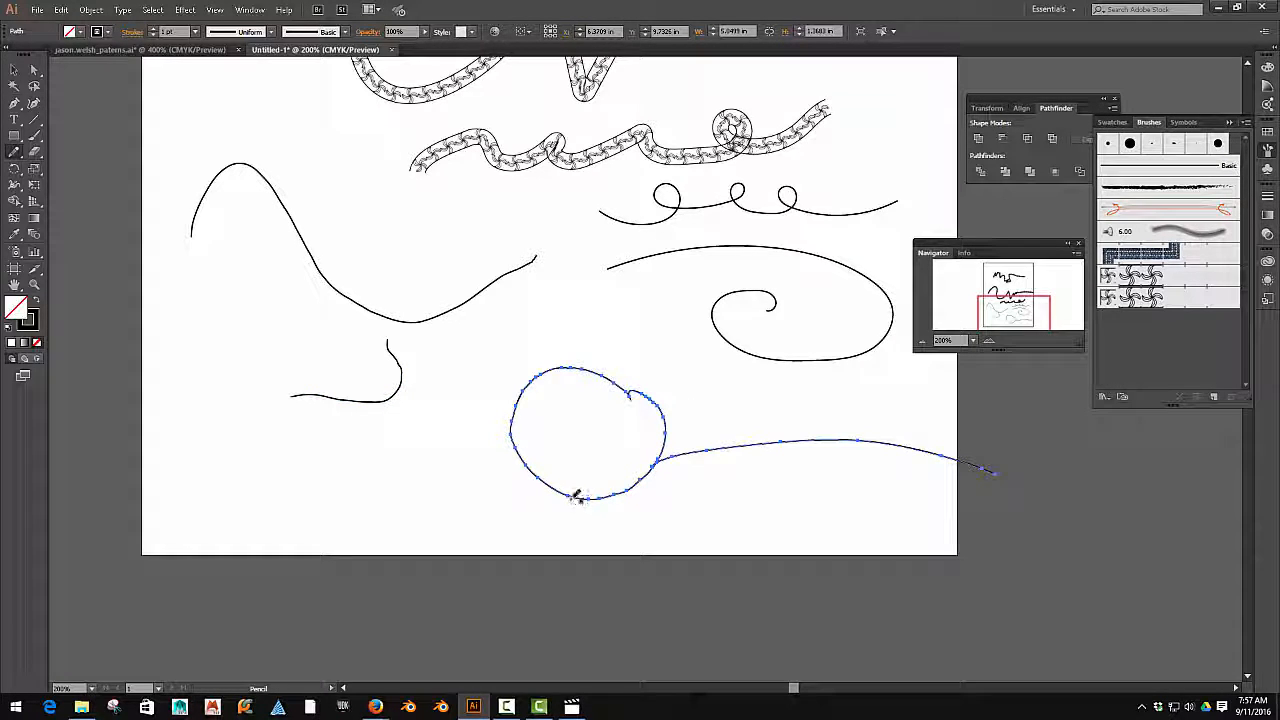
drag(565, 495, 418, 585)
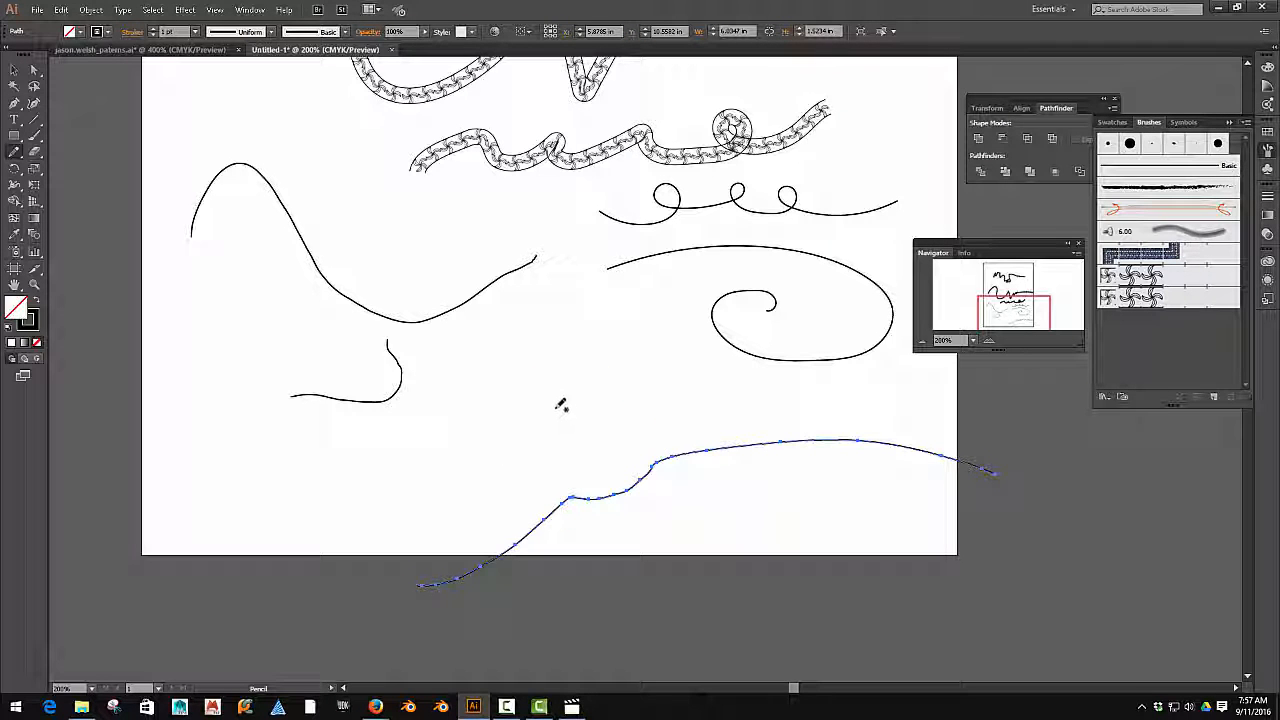
key(ctrl+z)
key(ctrl+z)
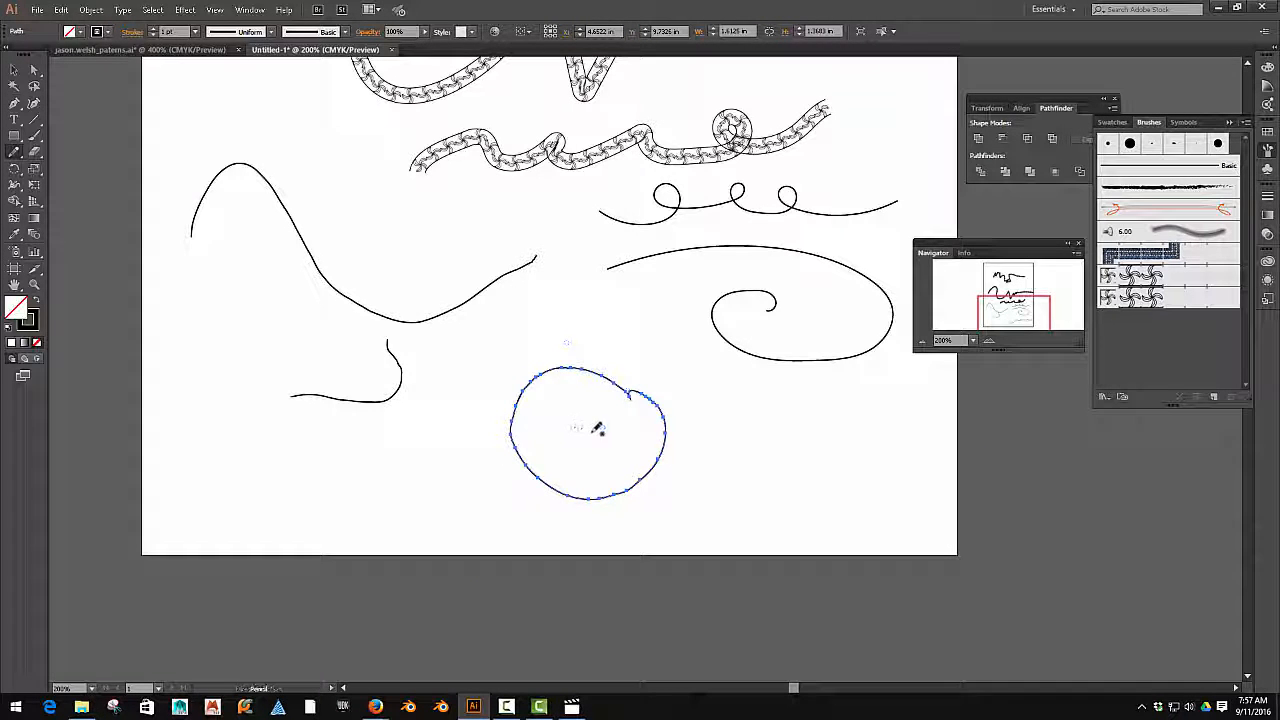
Draw four Pencil strokes radiating outward from the rough circle: one to its right, two below it and one to its left.
drag(667, 436, 935, 474)
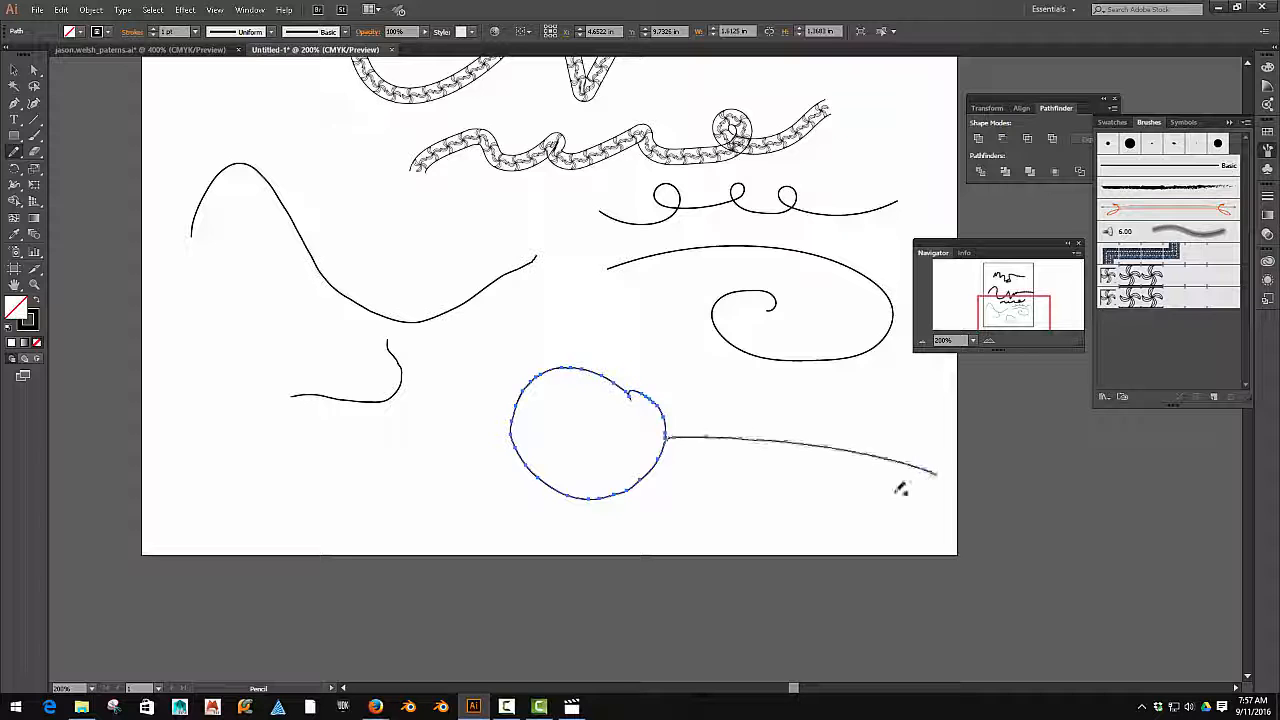
drag(625, 501, 698, 690)
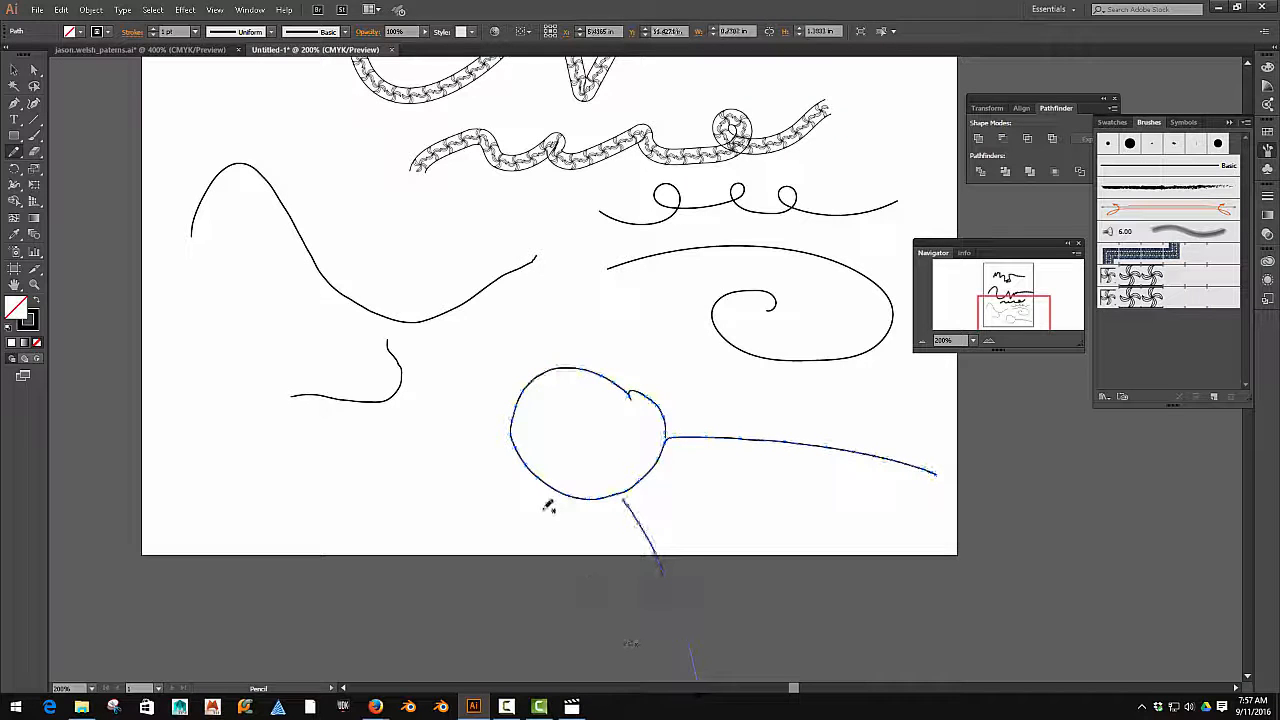
drag(531, 484, 420, 594)
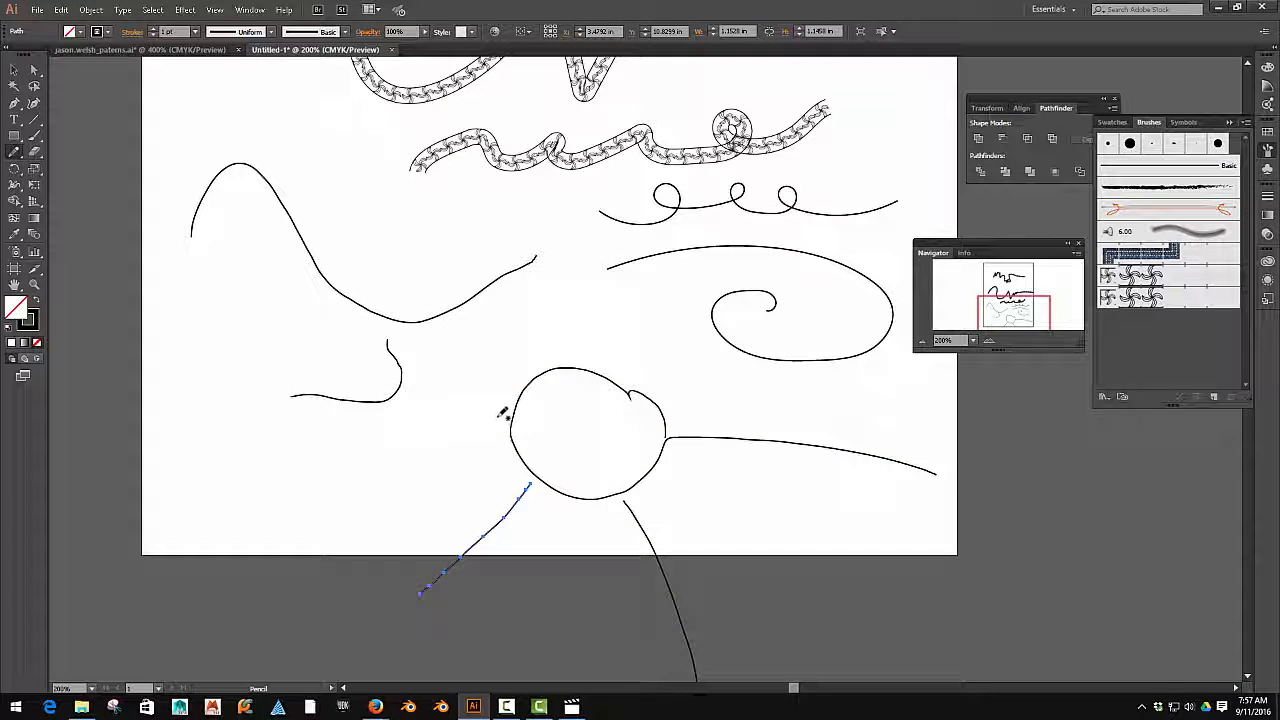
mouse_move(508, 411)
mouse_down()
mouse_move(439, 446)
mouse_move(388, 492)
mouse_up()
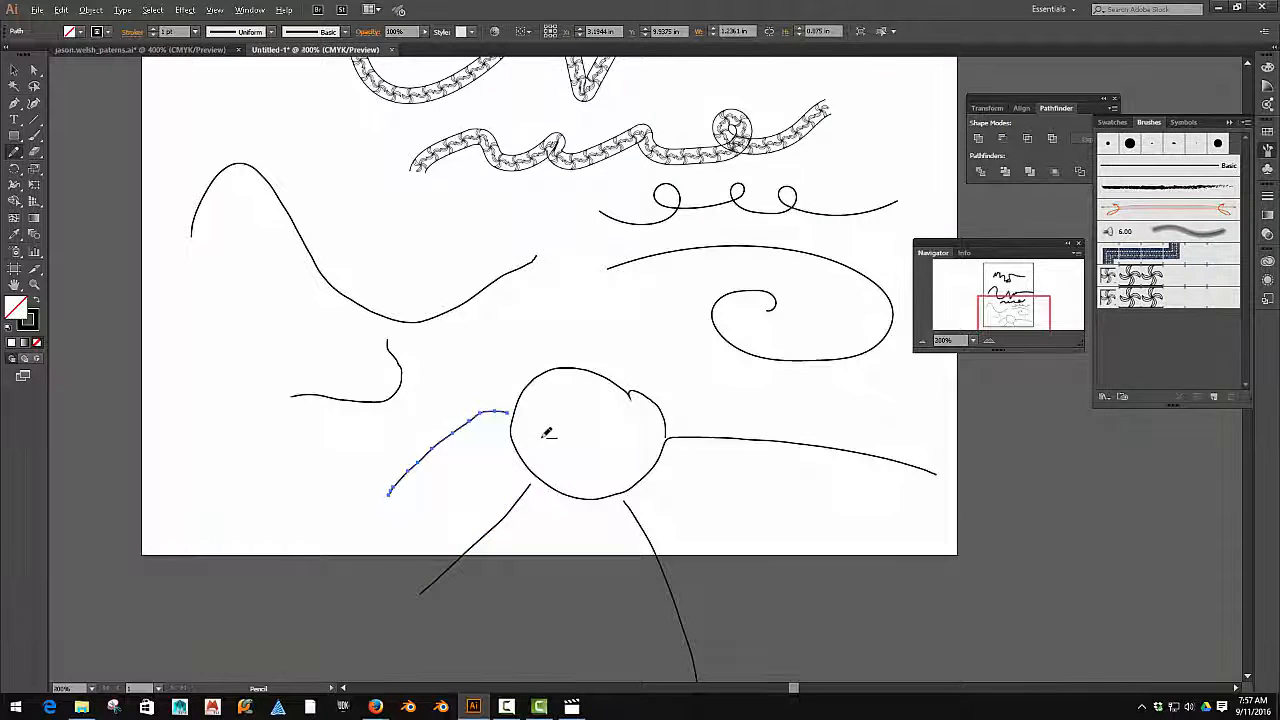
Select the rough circle and move the anchor at its upper-right notch slightly up and left with Direct Selection.
scroll(546, 433, up, 2)
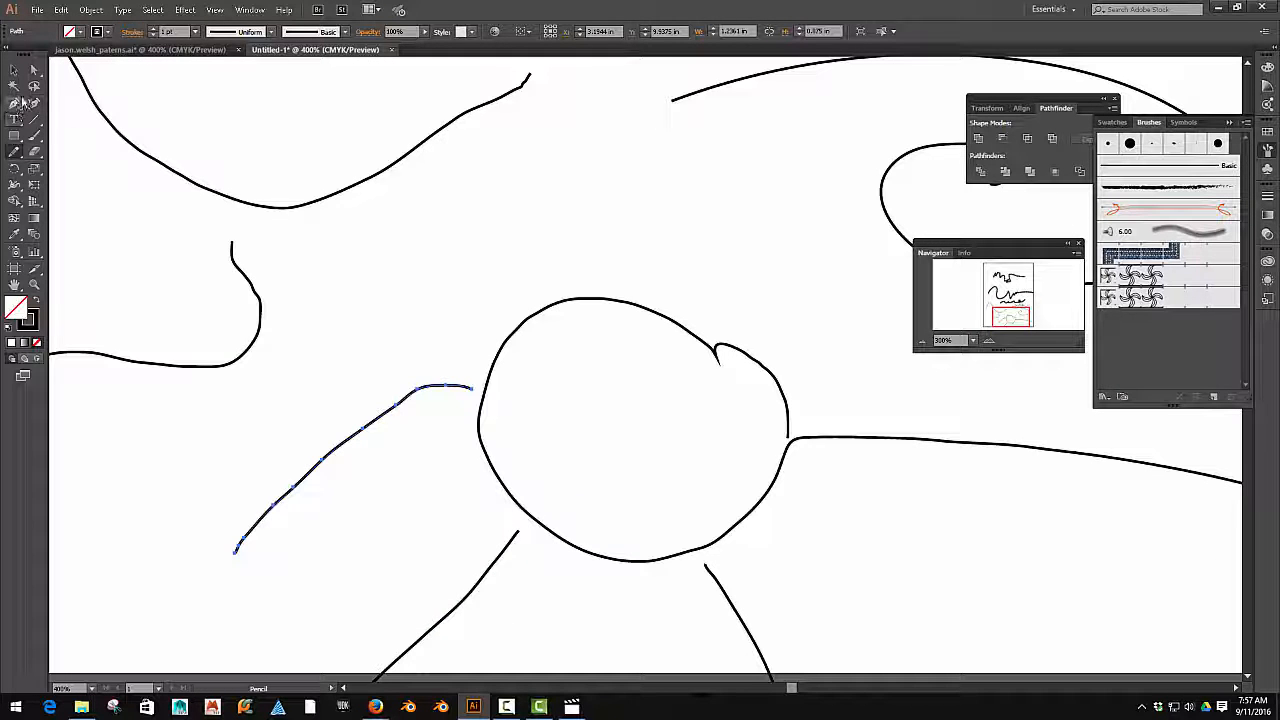
click(14, 70)
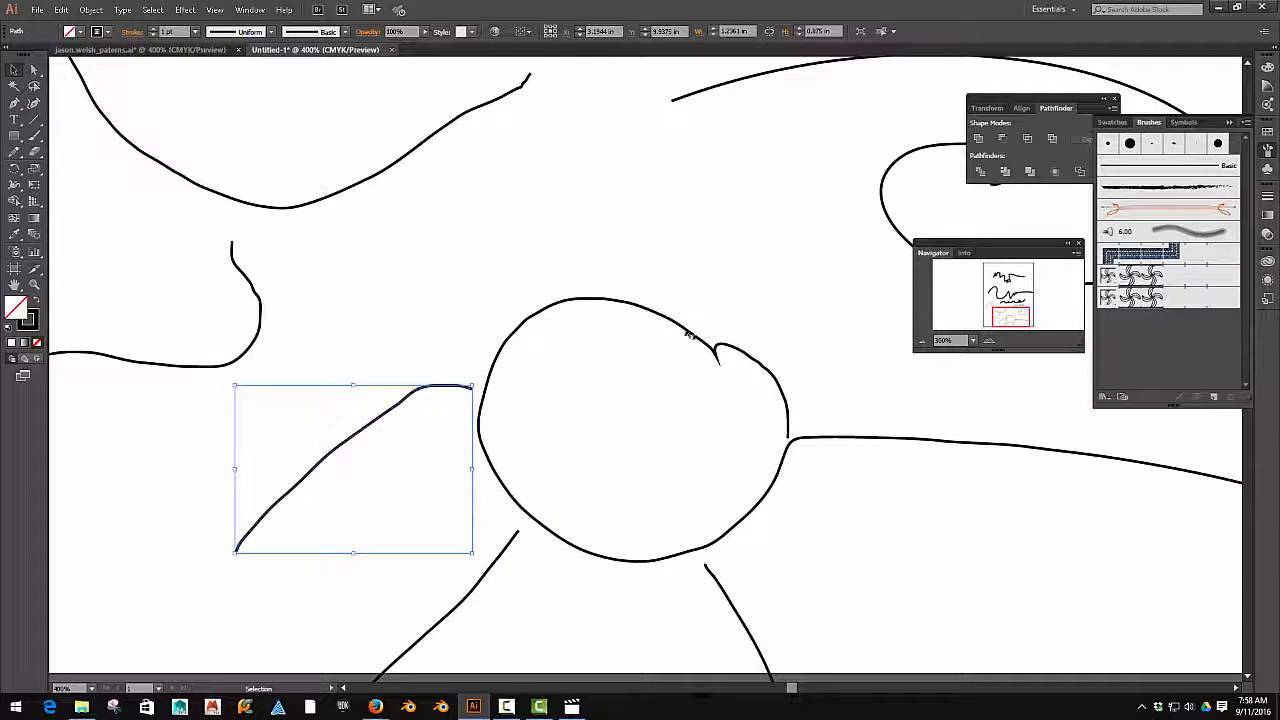
click(716, 355)
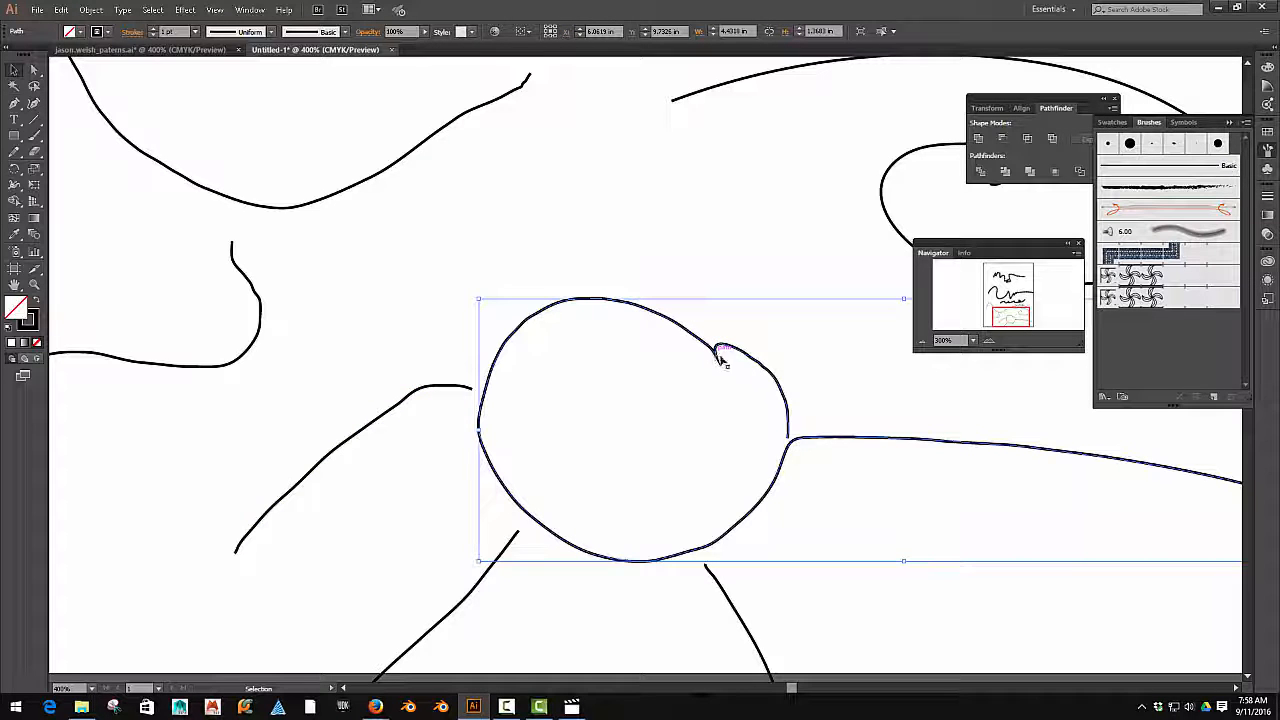
scroll(740, 394, up, 2)
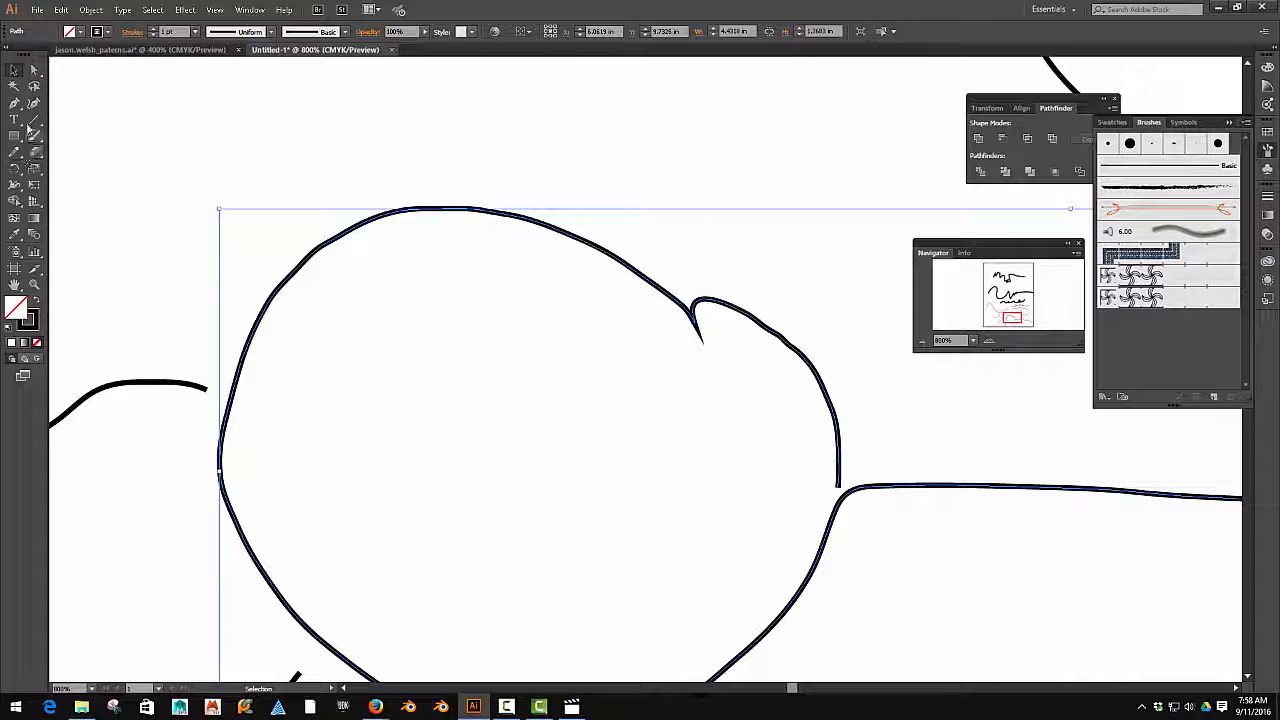
click(33, 70)
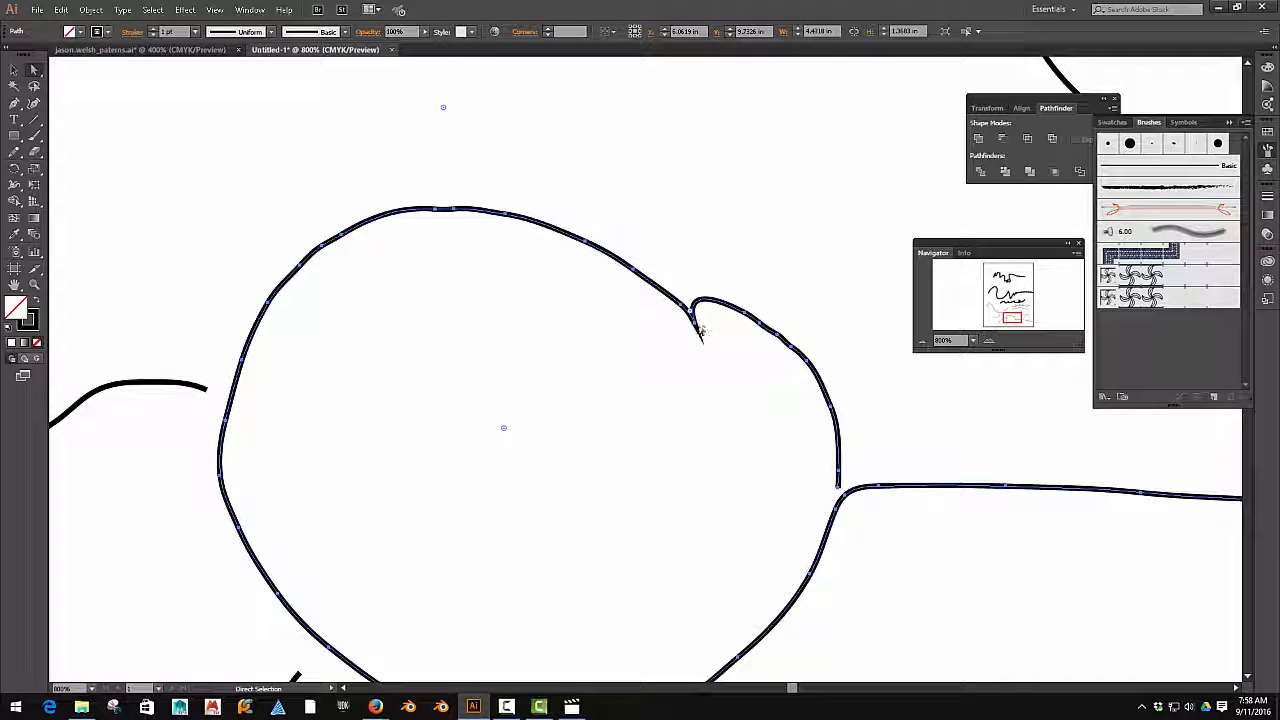
drag(698, 318, 687, 292)
Remove the notch in the circle's upper-right edge by deleting its extra points with the Delete Anchor Point tool.
click(15, 103)
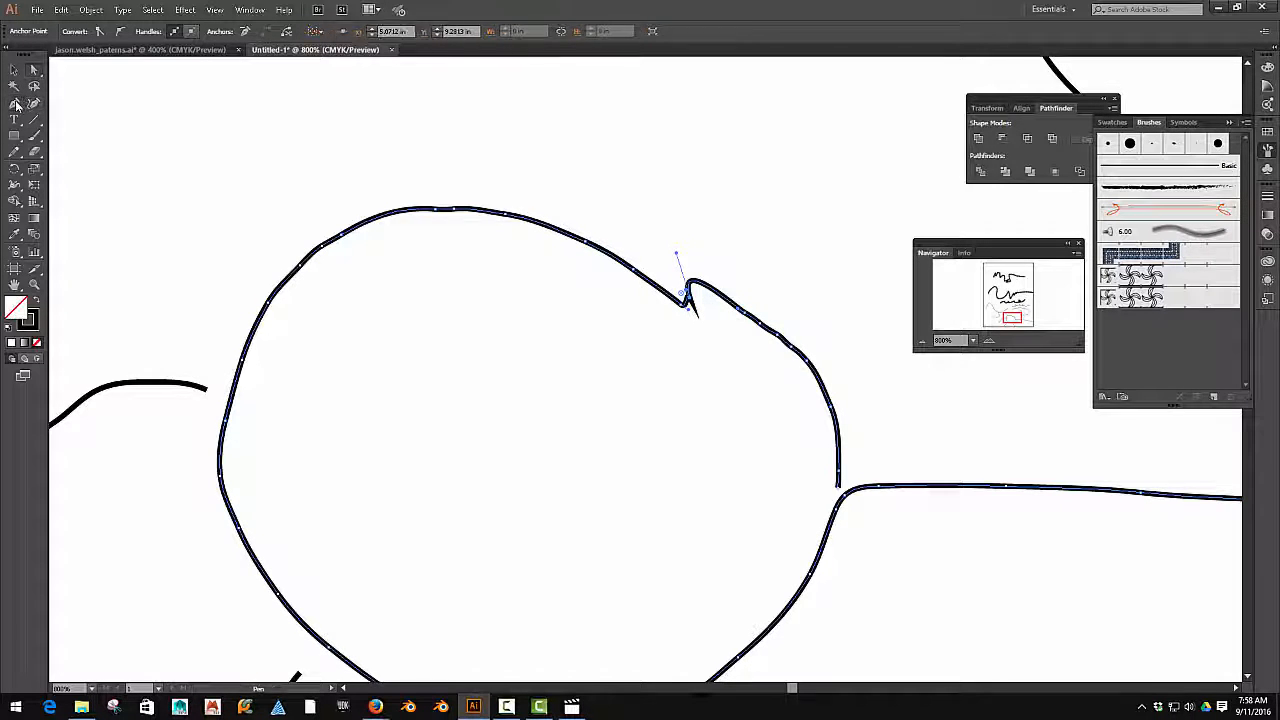
click(15, 103)
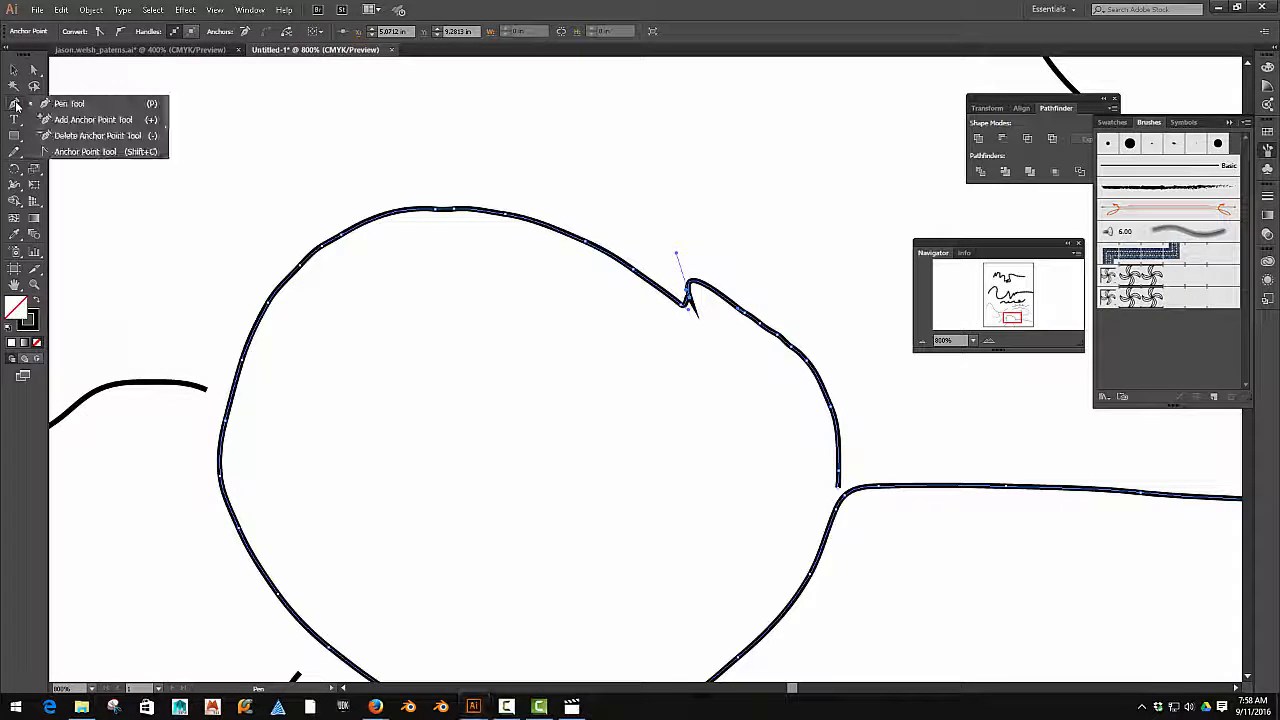
click(86, 137)
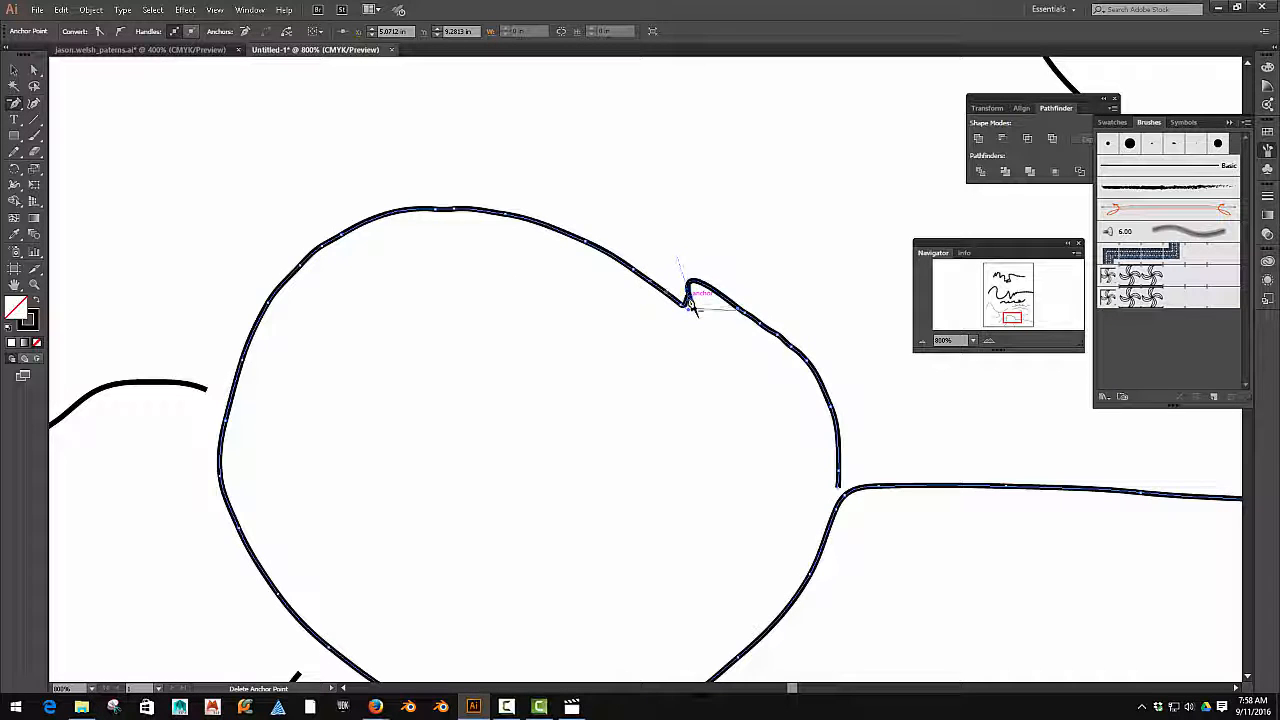
click(690, 303)
click(686, 308)
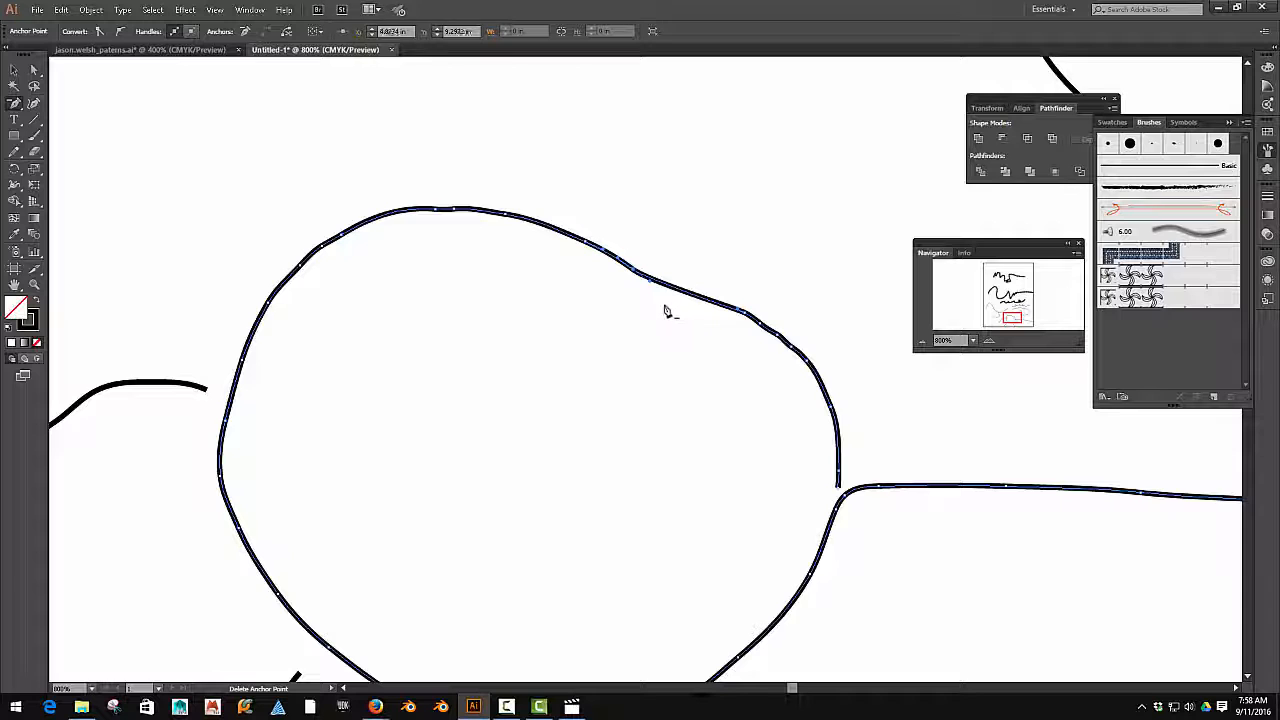
click(15, 104)
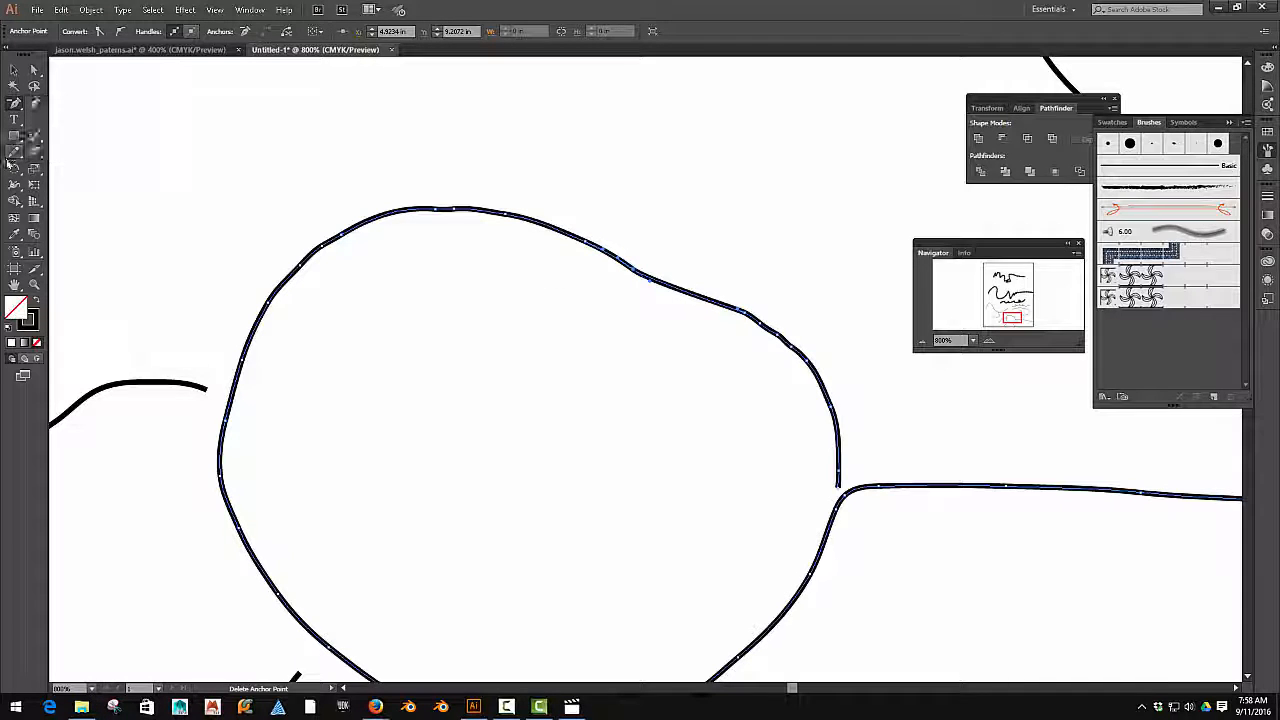
Smooth the bumpy upper-right edge of the rough circle with the Smooth tool.
click(15, 151)
click(67, 182)
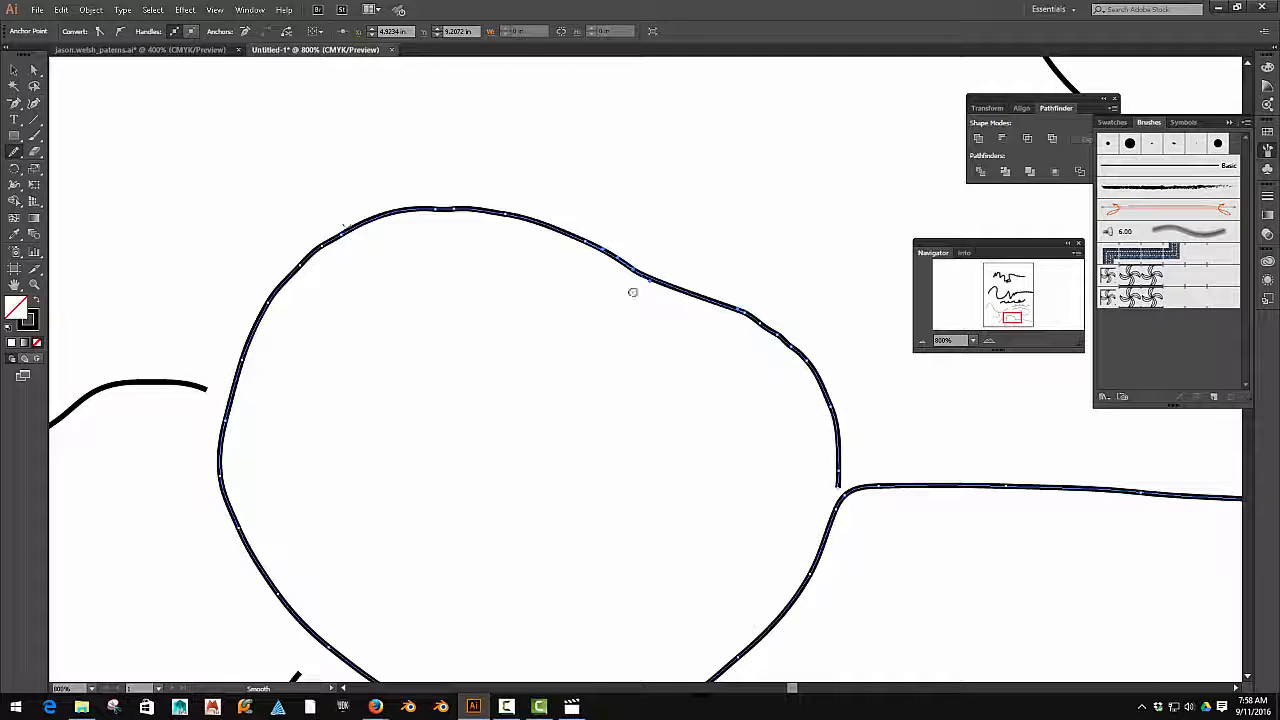
mouse_move(820, 359)
mouse_down()
mouse_move(826, 405)
mouse_move(649, 291)
mouse_move(613, 296)
mouse_up()
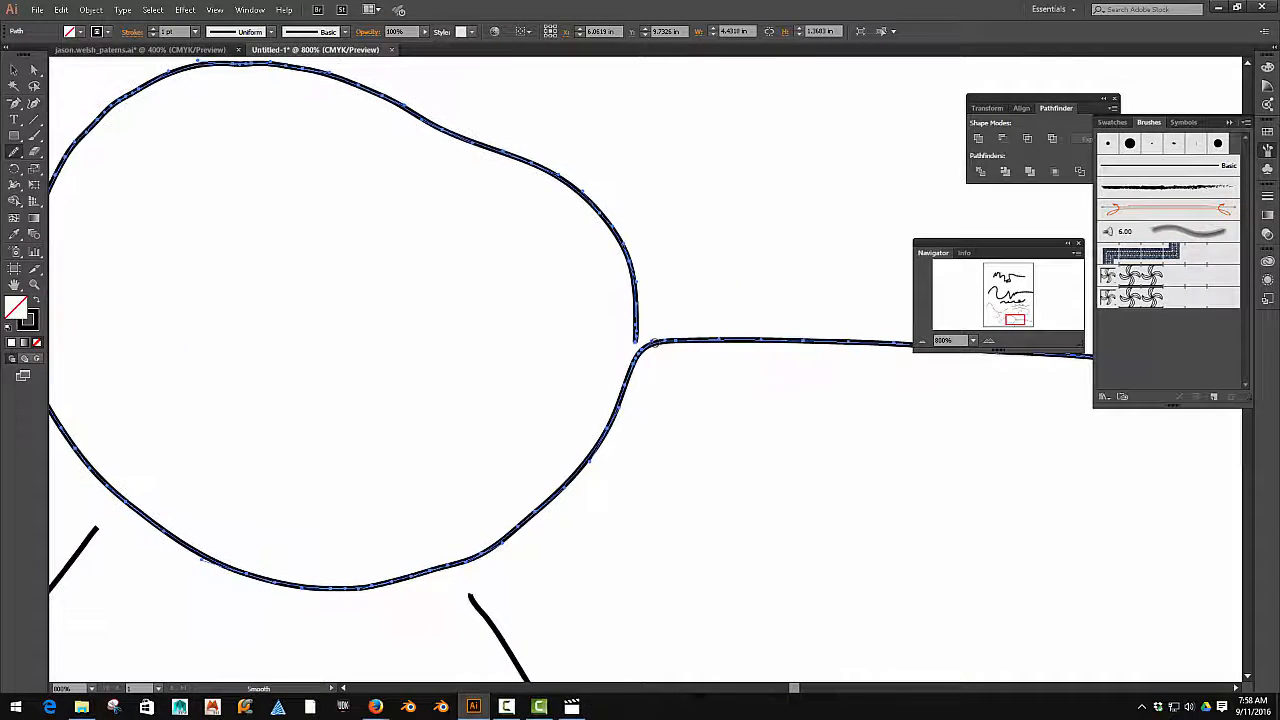
Move an anchor at the corner where the circle meets the long right-hand line up and right with Direct Selection.
scroll(643, 342, up, 2)
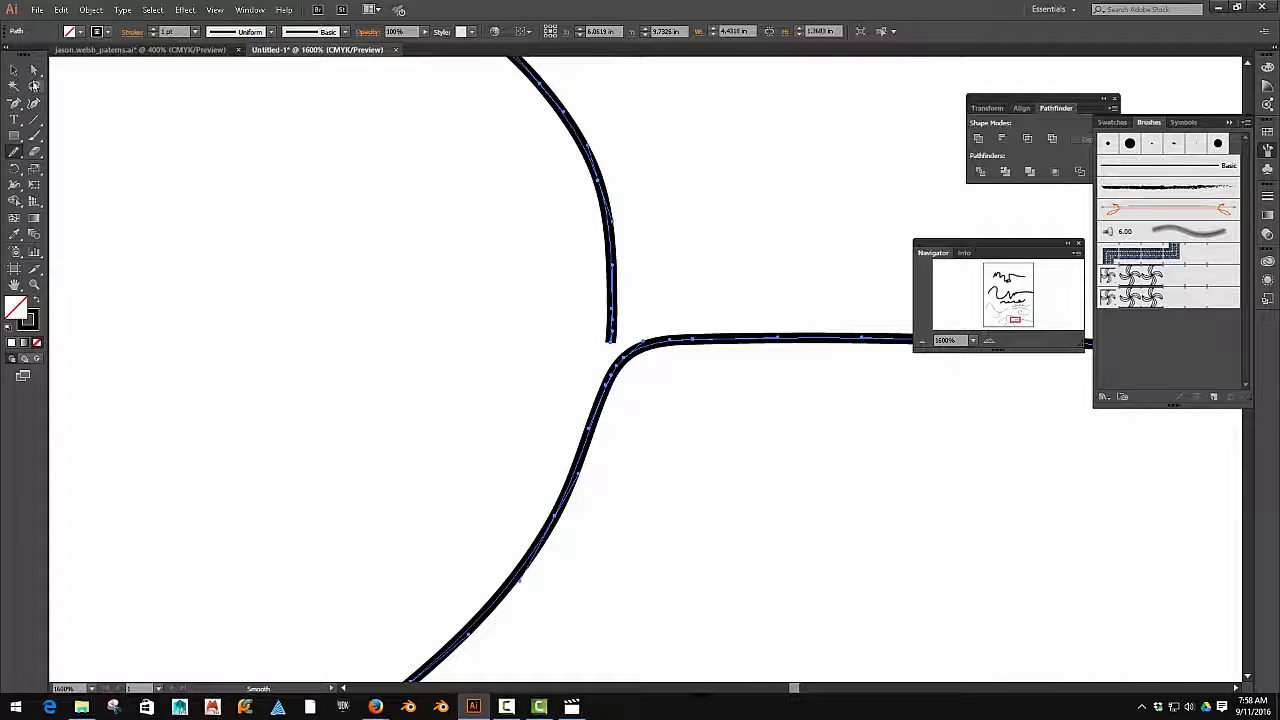
click(33, 70)
click(612, 368)
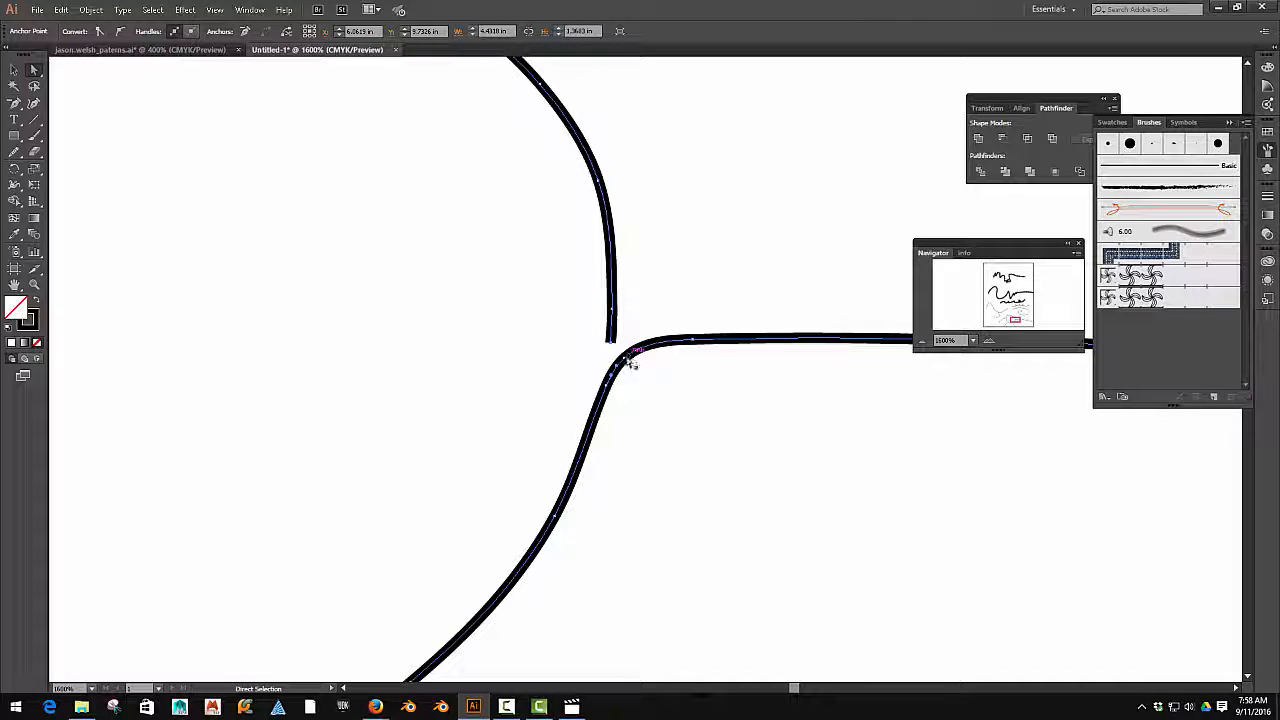
drag(617, 368, 664, 343)
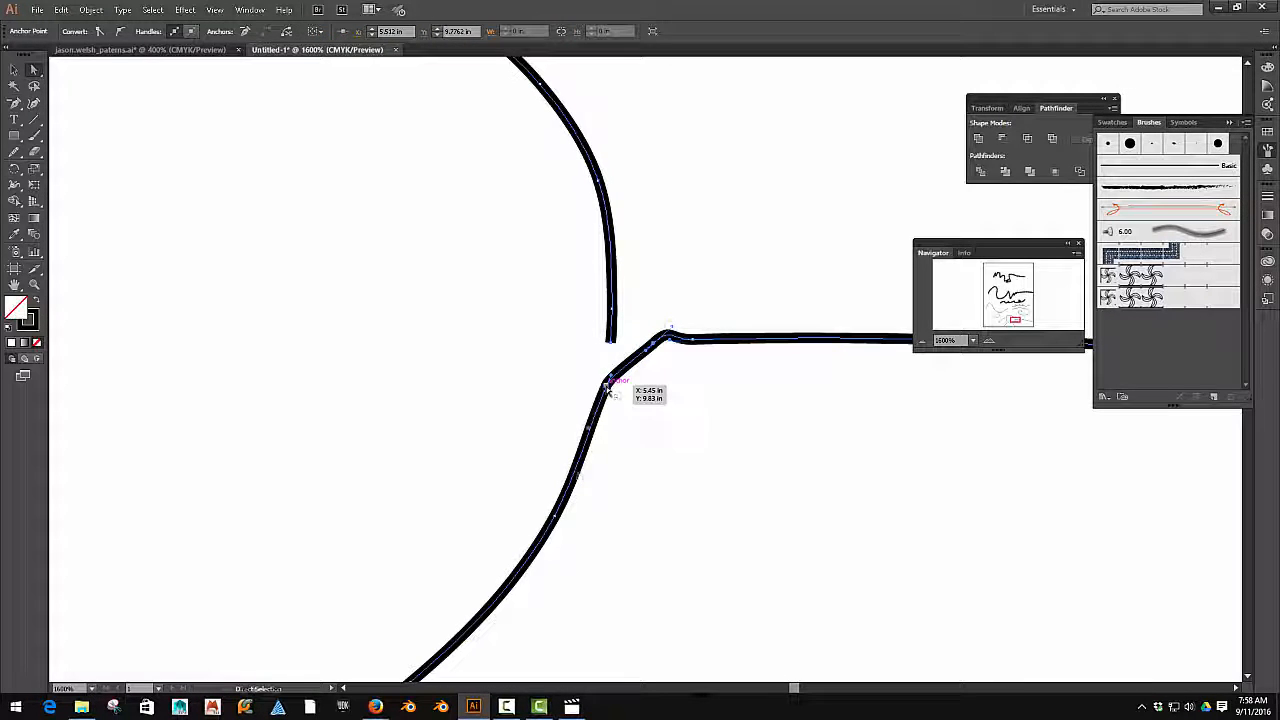
Move the corner anchor slightly up and right, cut the path there, and pull the long line's end away from the circle.
mouse_move(607, 383)
mouse_down()
mouse_move(654, 380)
mouse_move(615, 374)
mouse_up()
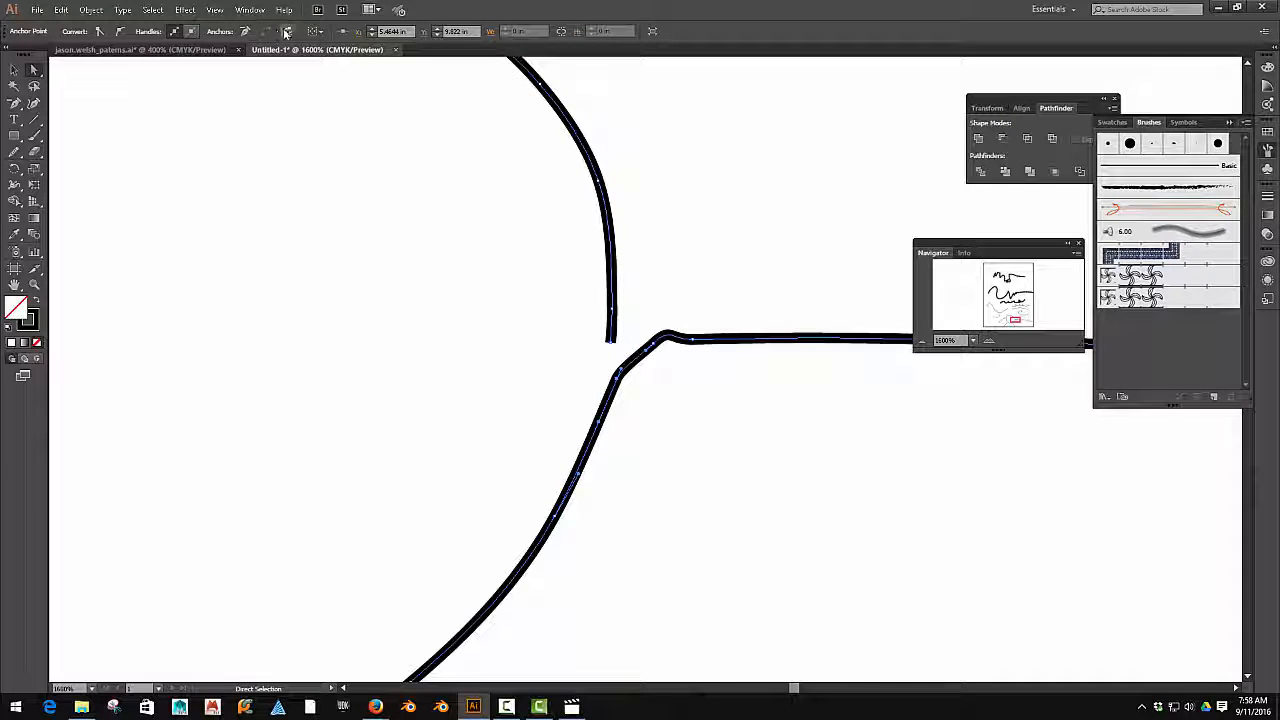
click(641, 400)
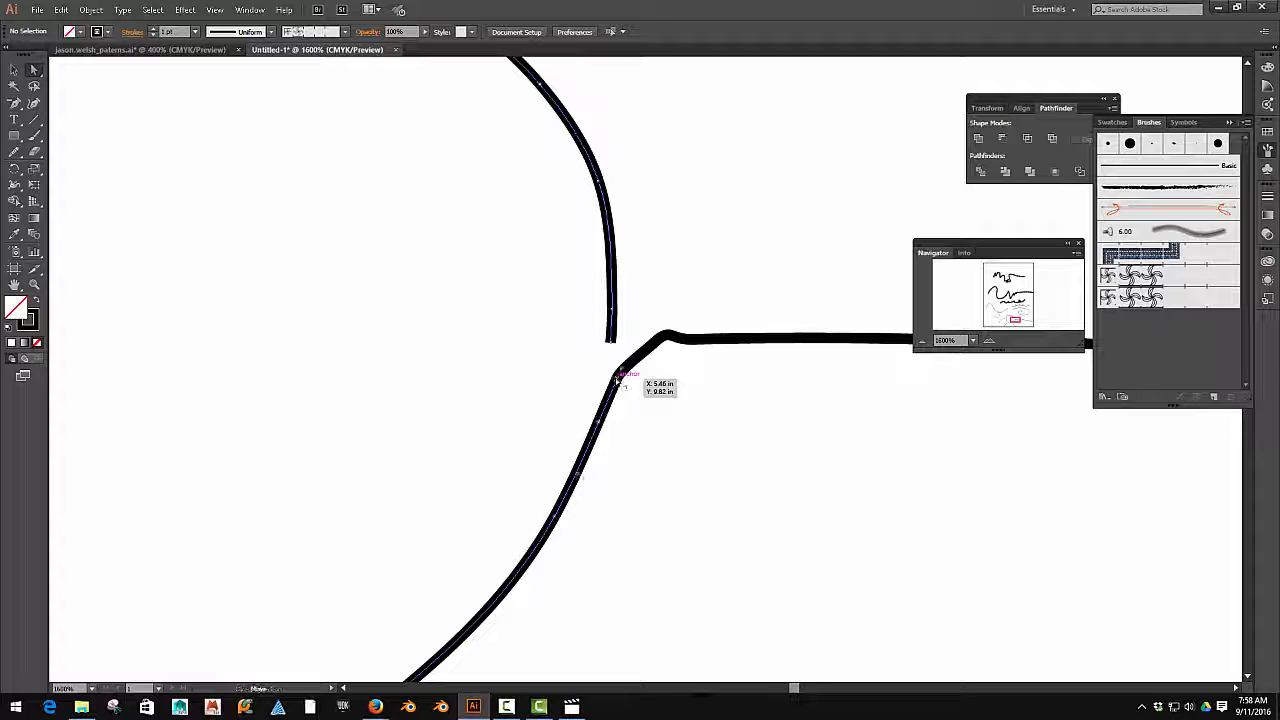
click(617, 378)
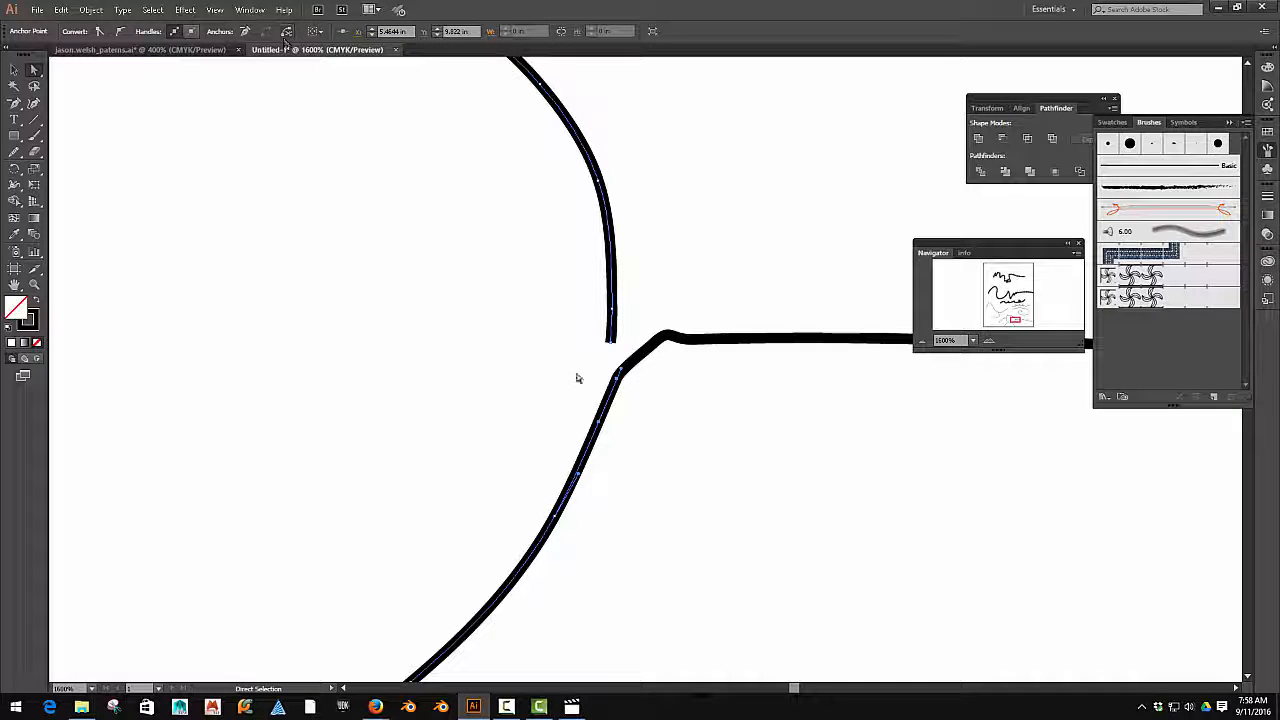
mouse_move(618, 378)
mouse_down()
mouse_move(623, 403)
mouse_move(567, 387)
mouse_move(624, 378)
mouse_move(662, 397)
mouse_up()
Move the circle's lower open end onto its upper end with Direct Selection and adjust the nearby handle to round the curve.
drag(570, 386, 611, 342)
click(617, 339)
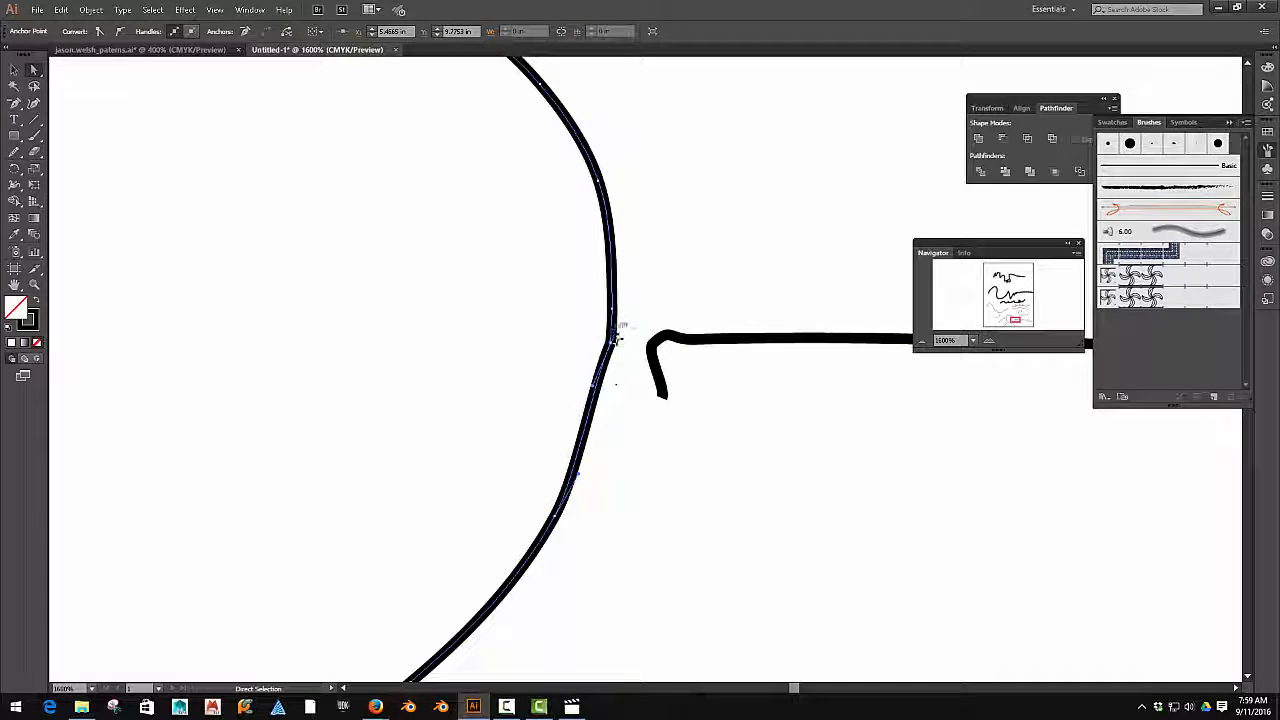
mouse_move(592, 386)
mouse_down()
mouse_move(626, 377)
mouse_move(606, 388)
mouse_up()
Join the two overlapping end points on the circle's right side to close the circle.
drag(566, 341, 618, 358)
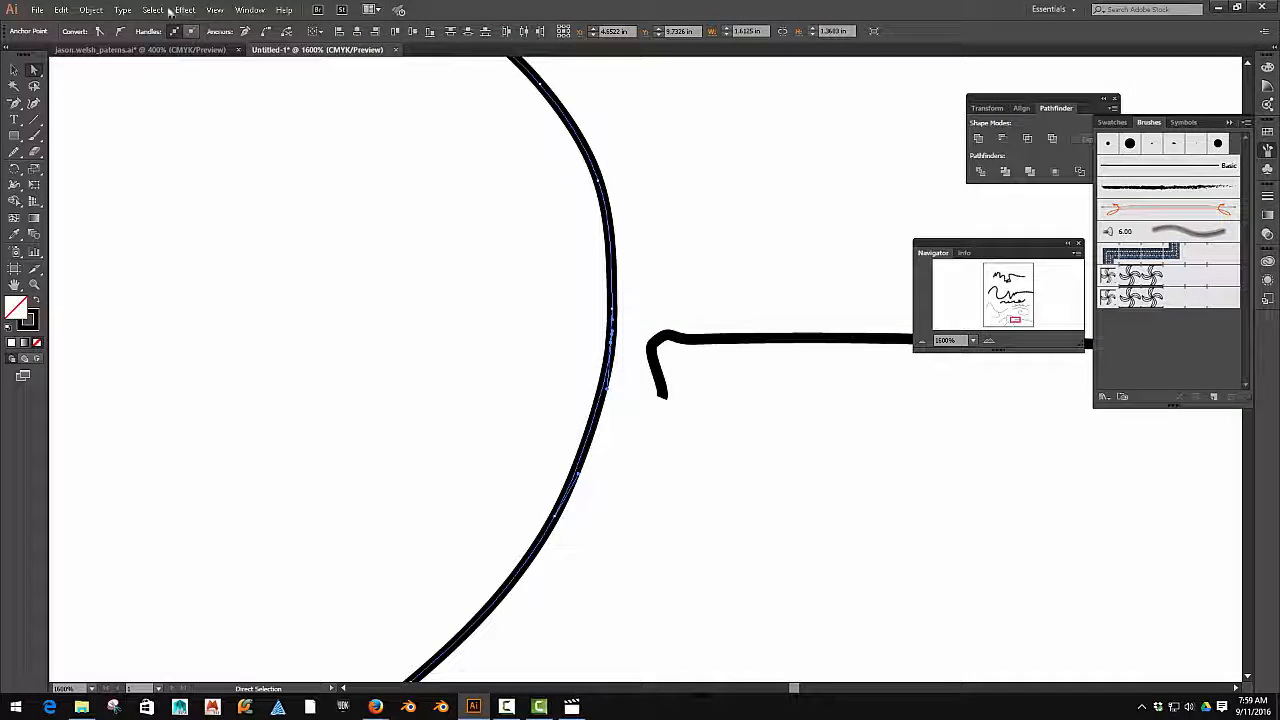
click(92, 9)
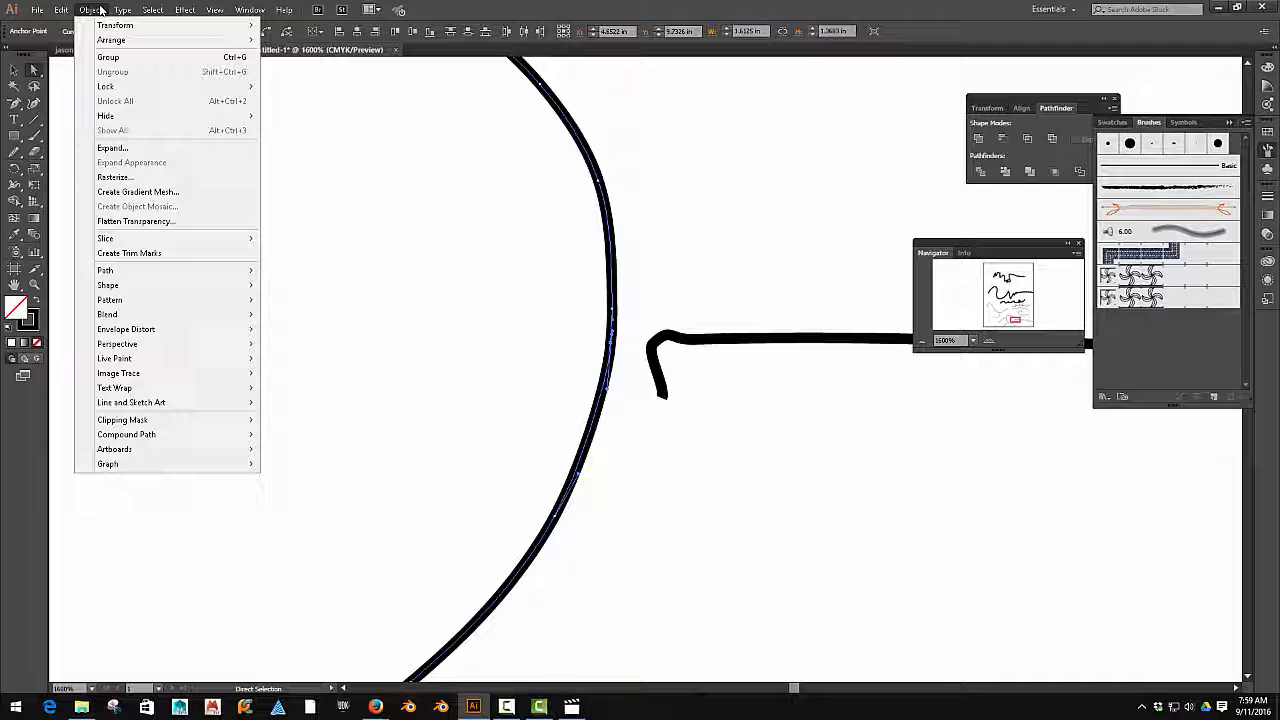
mouse_move(155, 274)
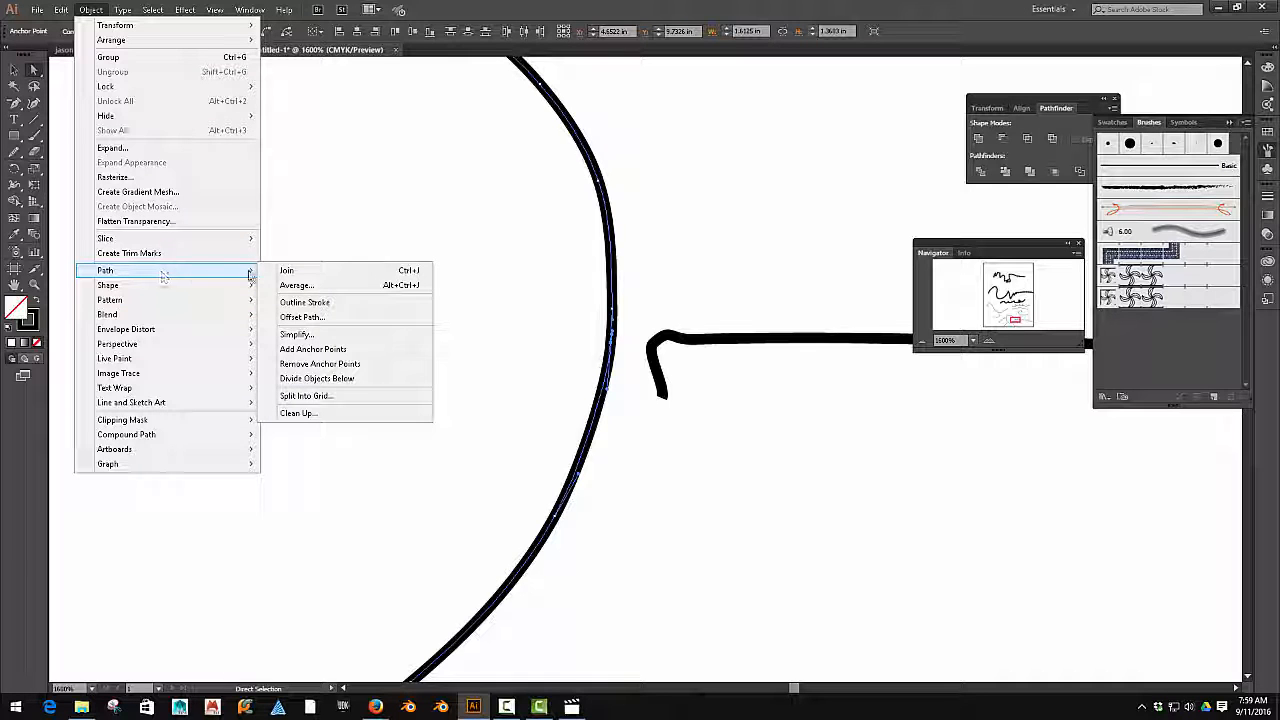
click(288, 271)
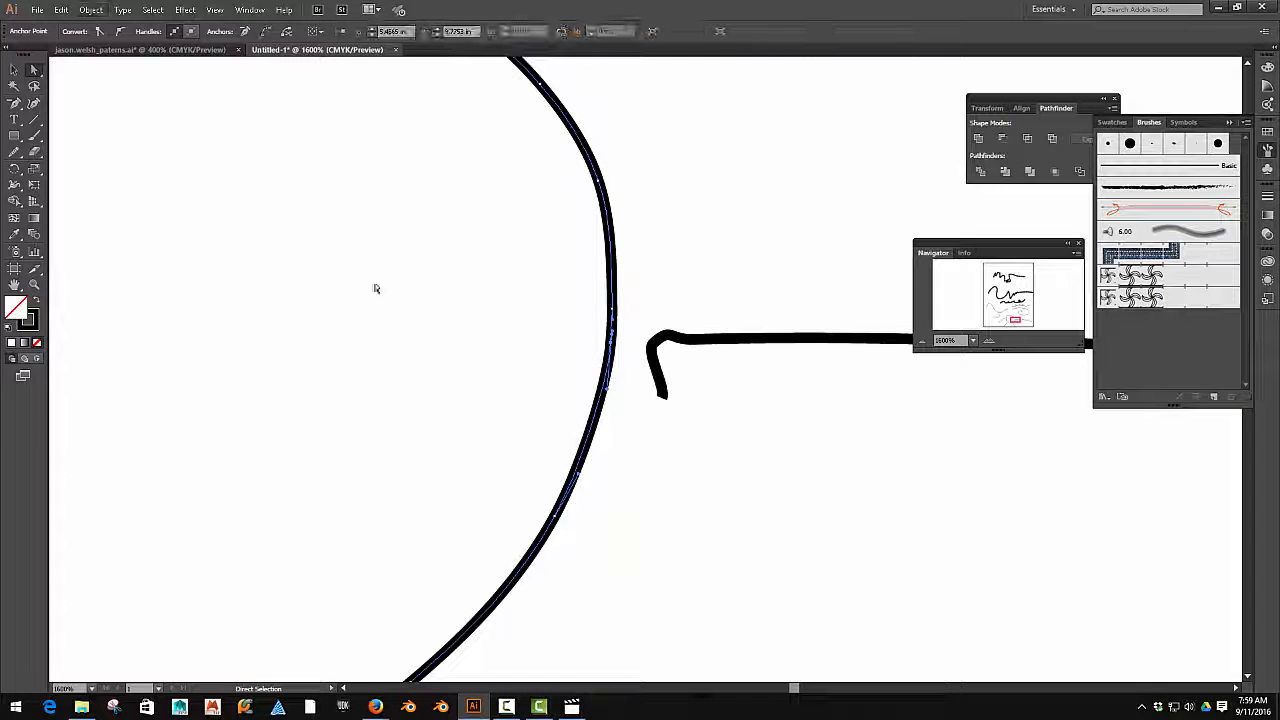
click(672, 294)
Remove the hooked end of the long line by deleting its extra points with the Delete Anchor Point tool.
click(663, 397)
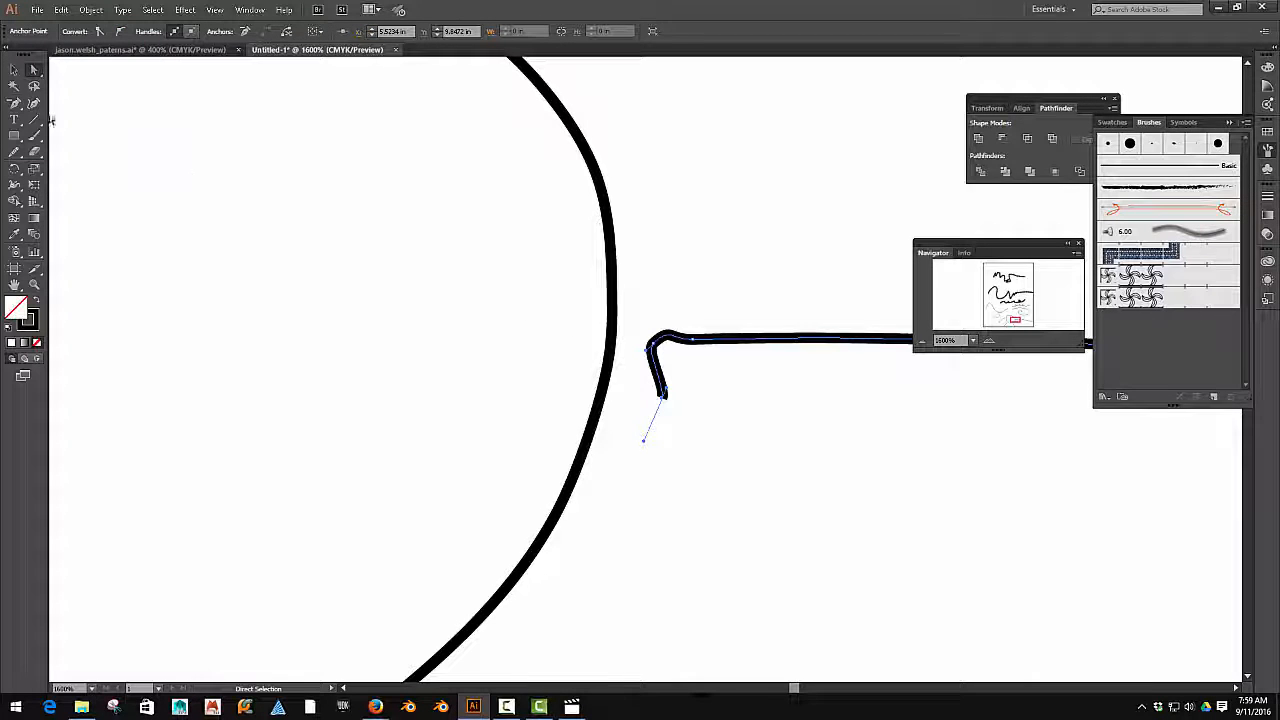
click(12, 104)
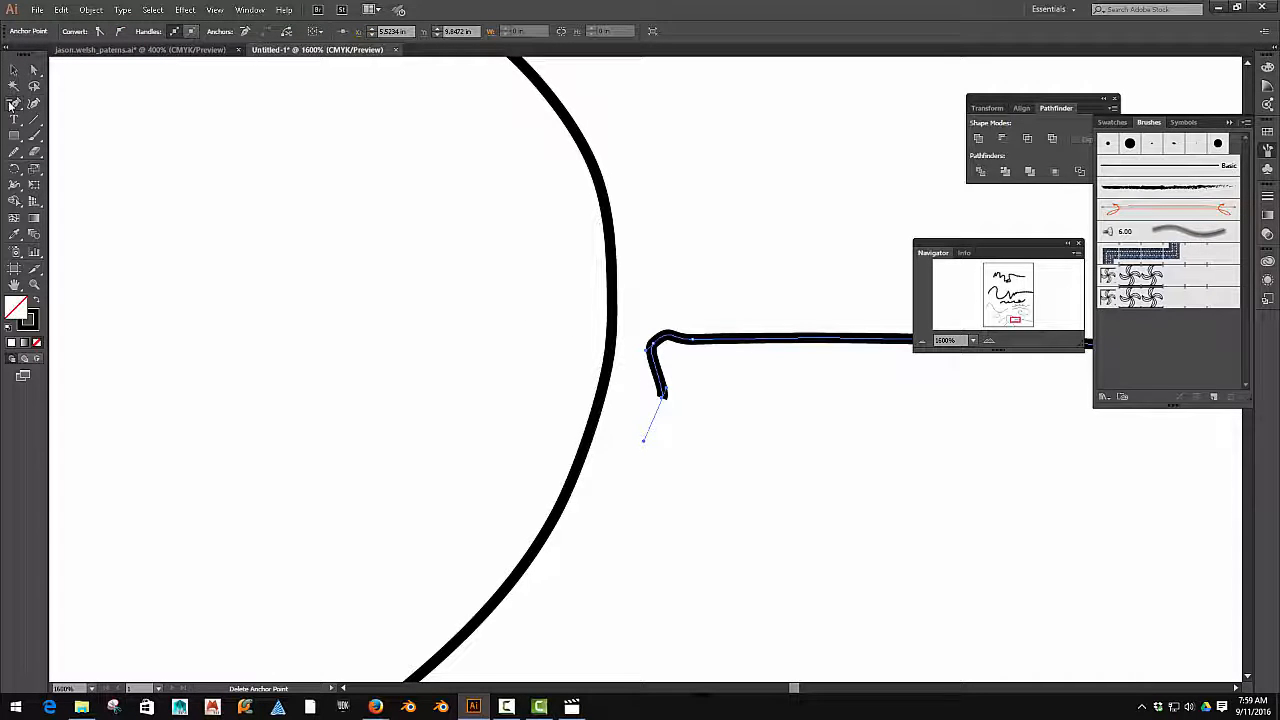
click(663, 398)
click(651, 343)
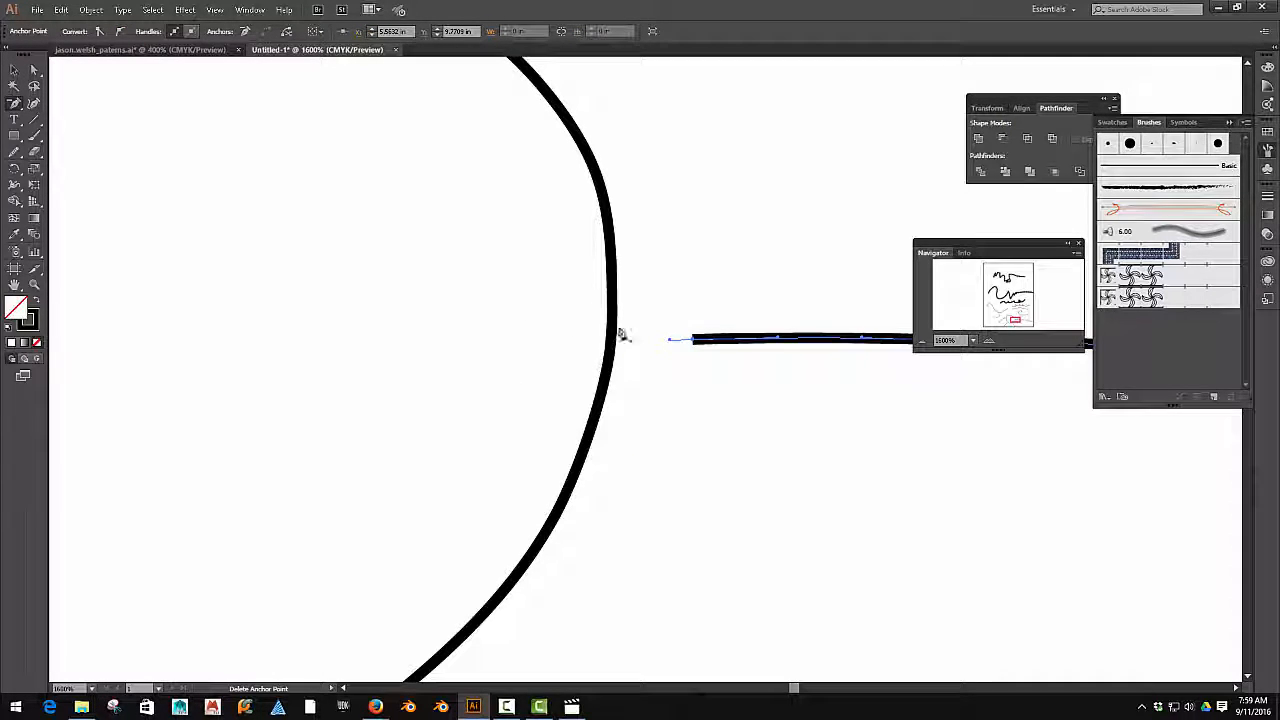
Extend the long line's left end point to touch the circle's right edge with Direct Selection.
click(32, 72)
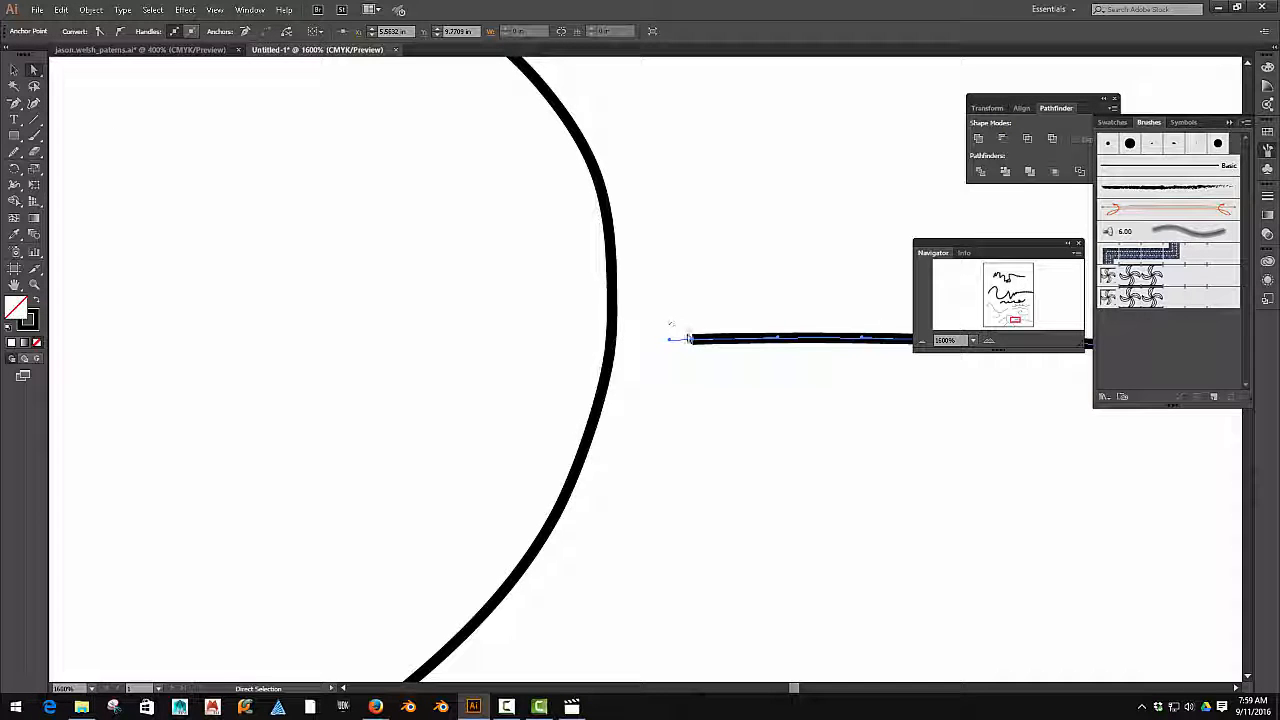
drag(669, 340, 612, 340)
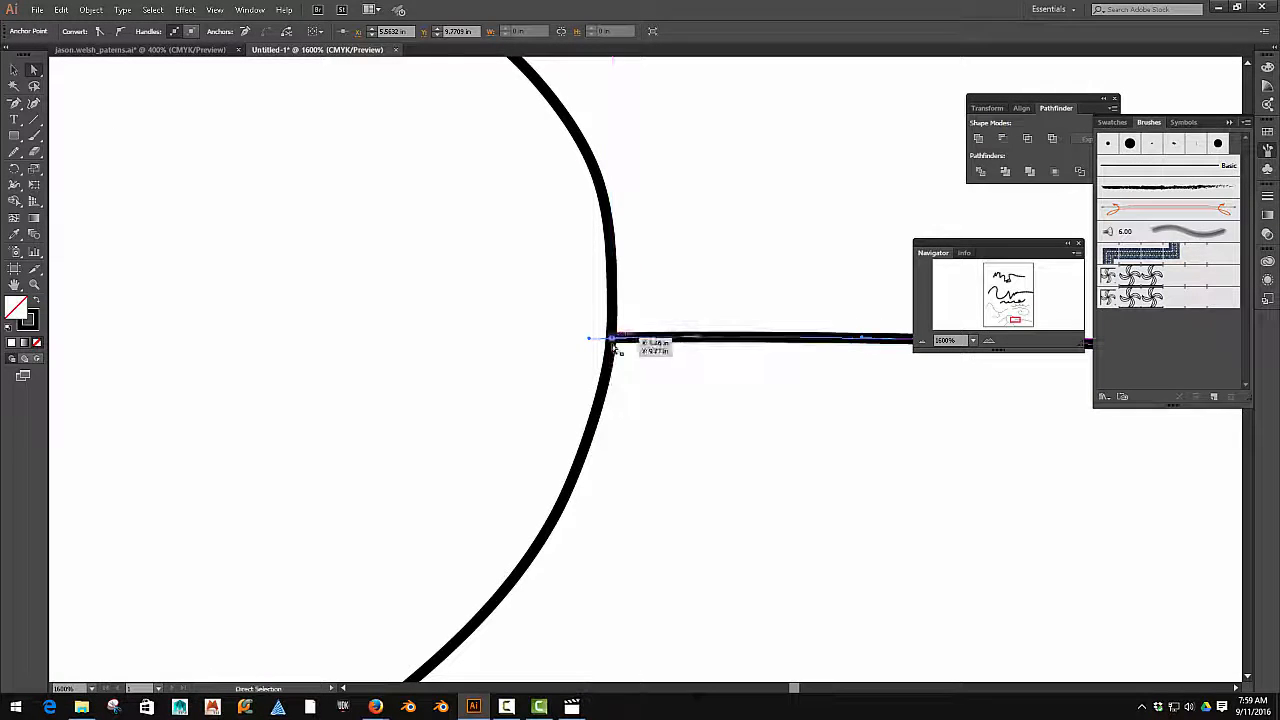
click(645, 404)
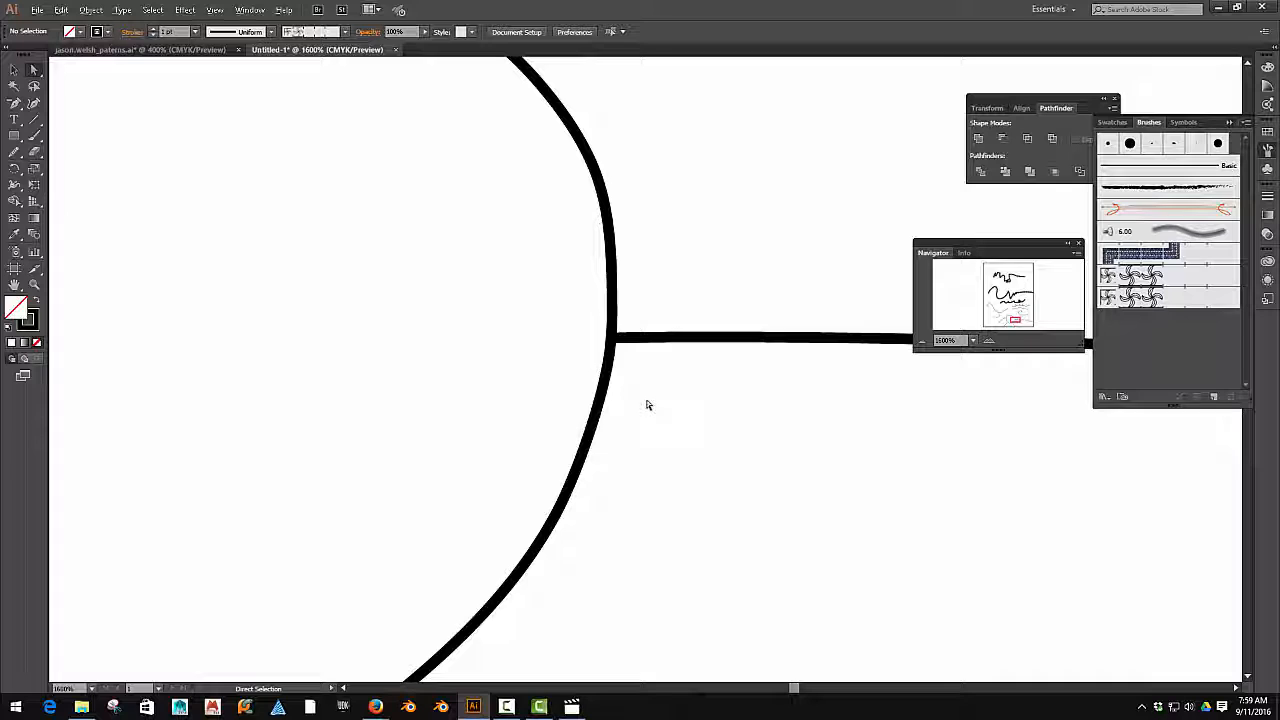
scroll(648, 404, down, 2)
scroll(647, 402, up, 2)
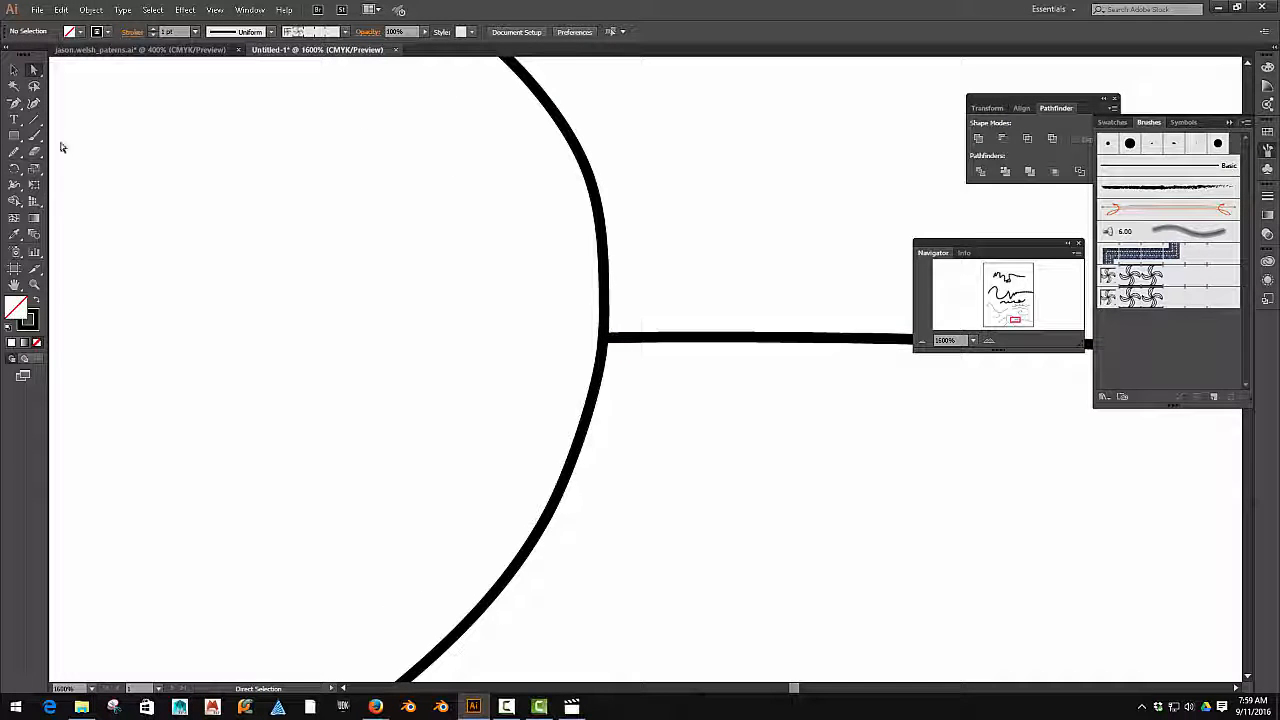
Apply the lower pinwheel pattern brush to the long line and to the circle.
click(14, 70)
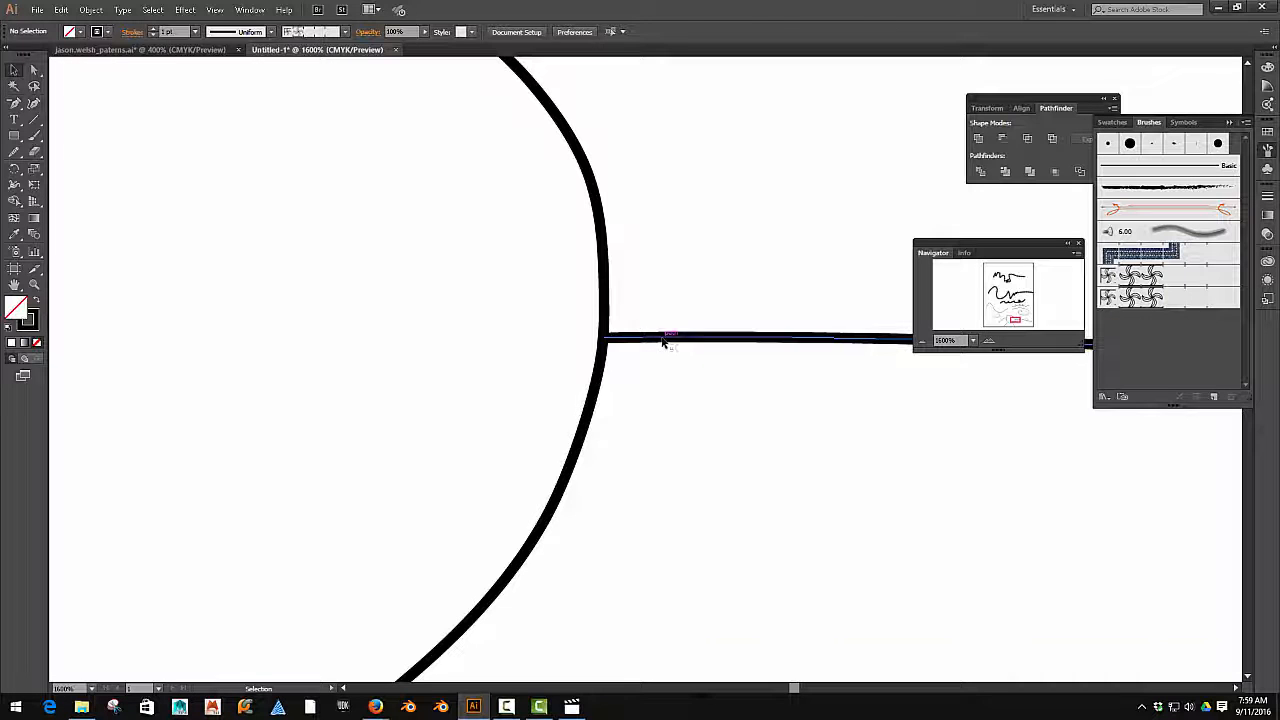
click(666, 340)
click(1130, 297)
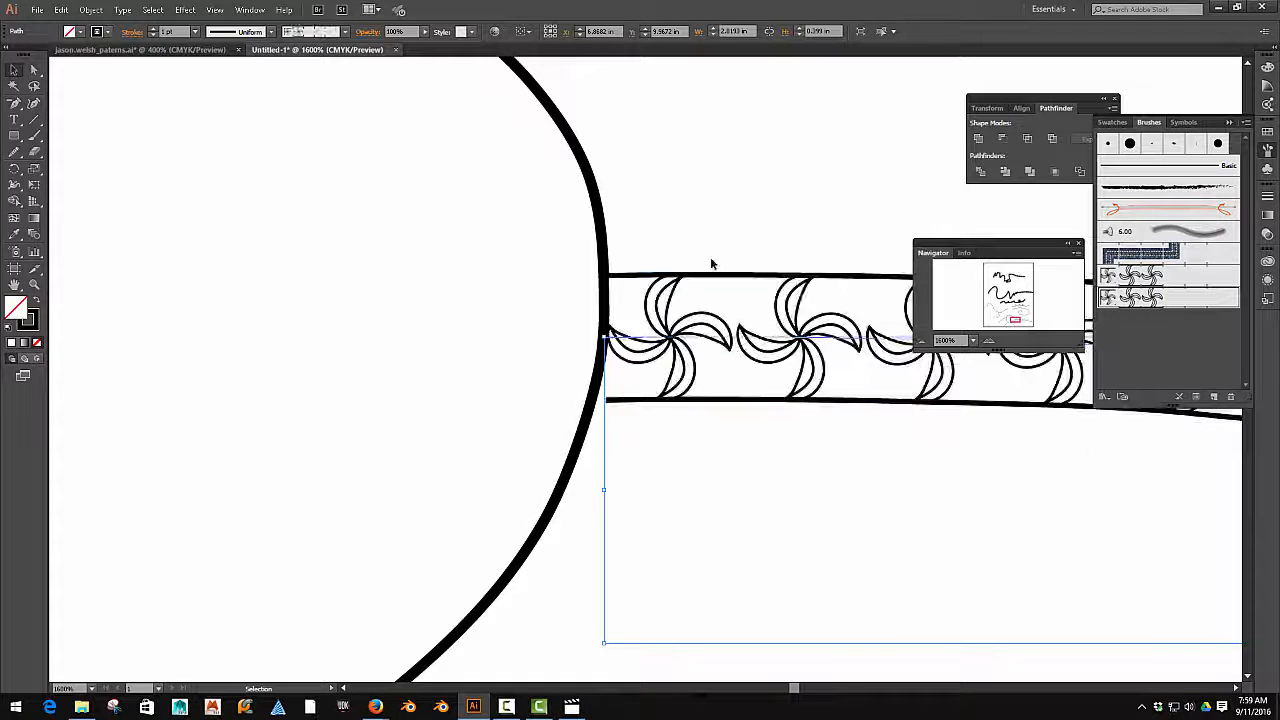
click(603, 222)
click(1130, 297)
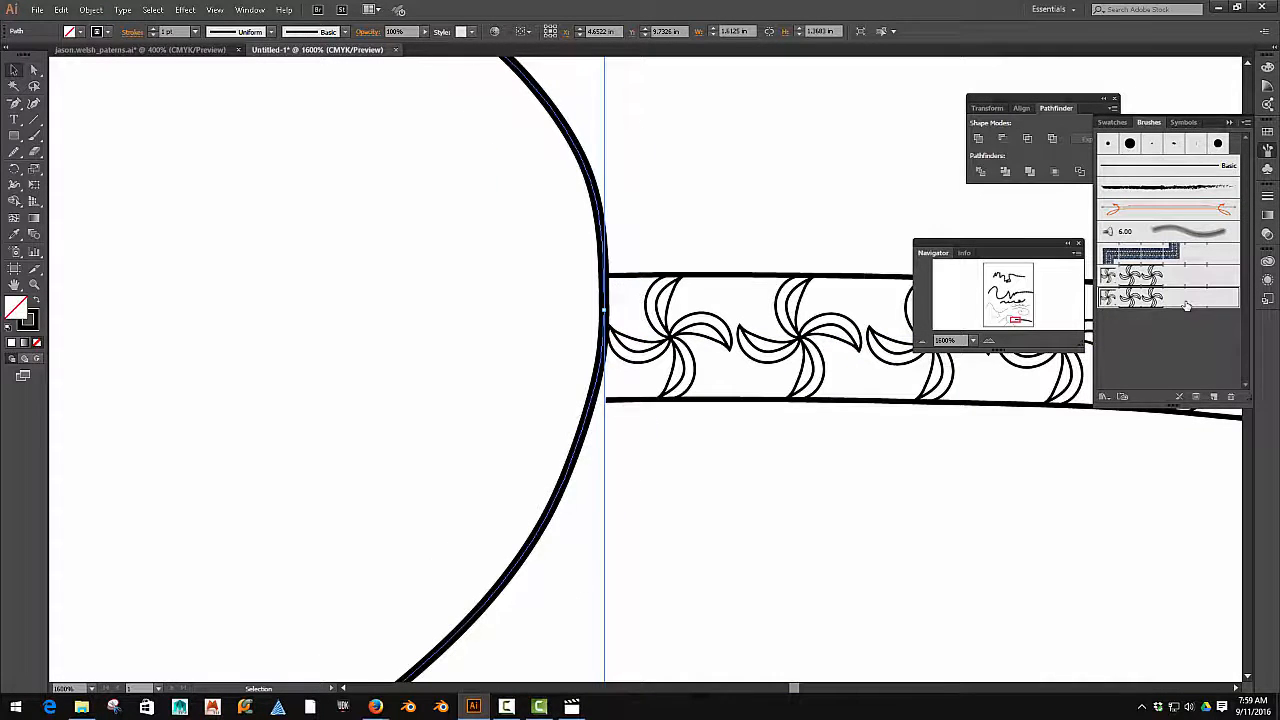
click(741, 409)
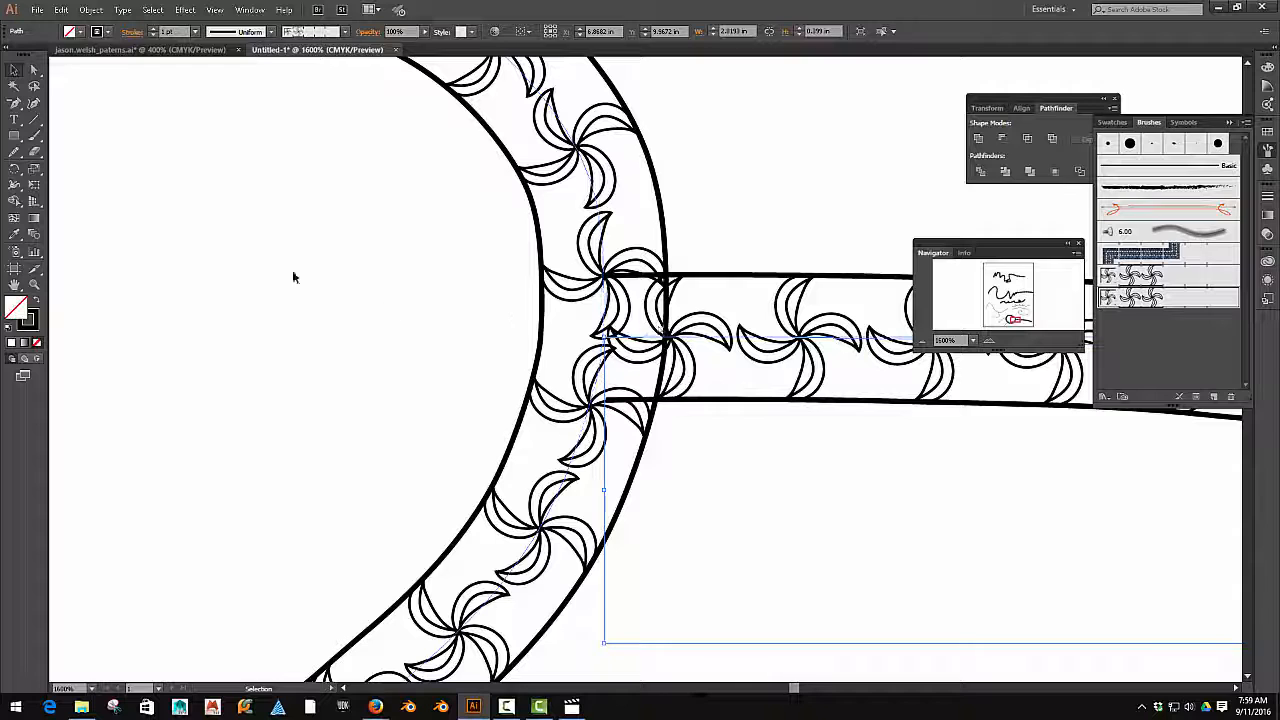
click(34, 70)
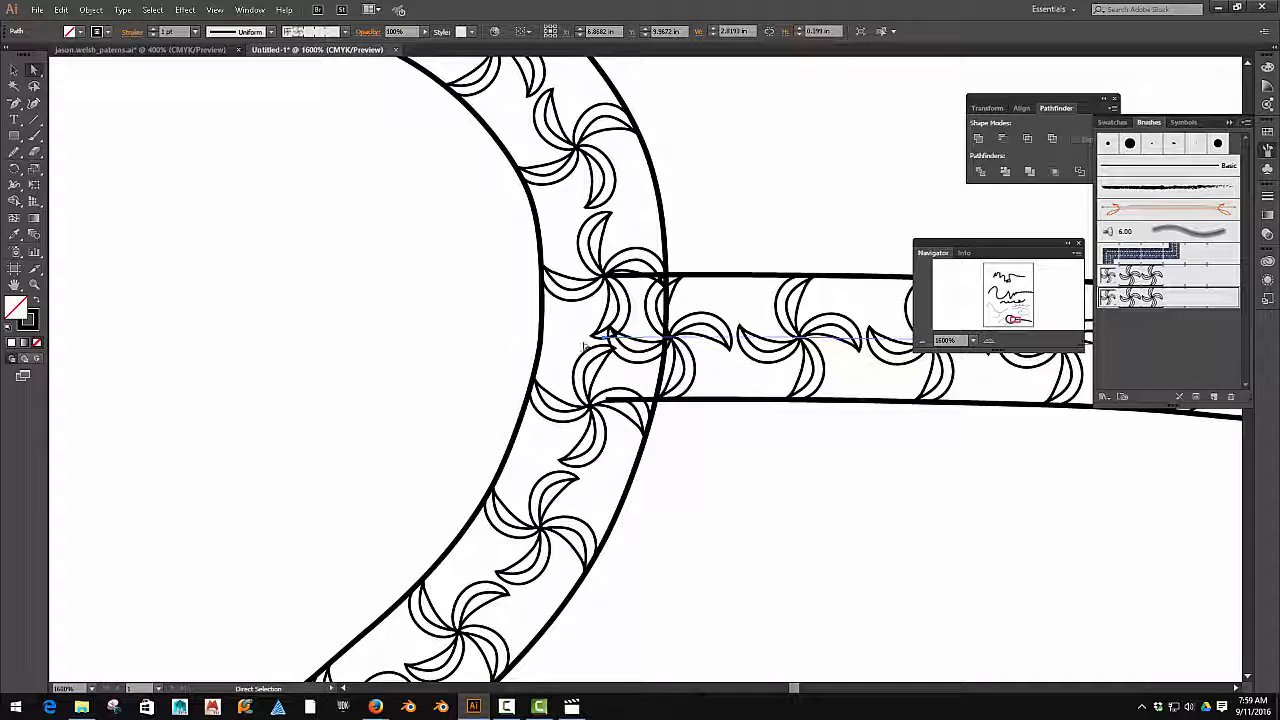
click(605, 338)
mouse_move(605, 338)
mouse_down()
mouse_move(605, 325)
mouse_move(620, 345)
mouse_up()
key(ctrl+z)
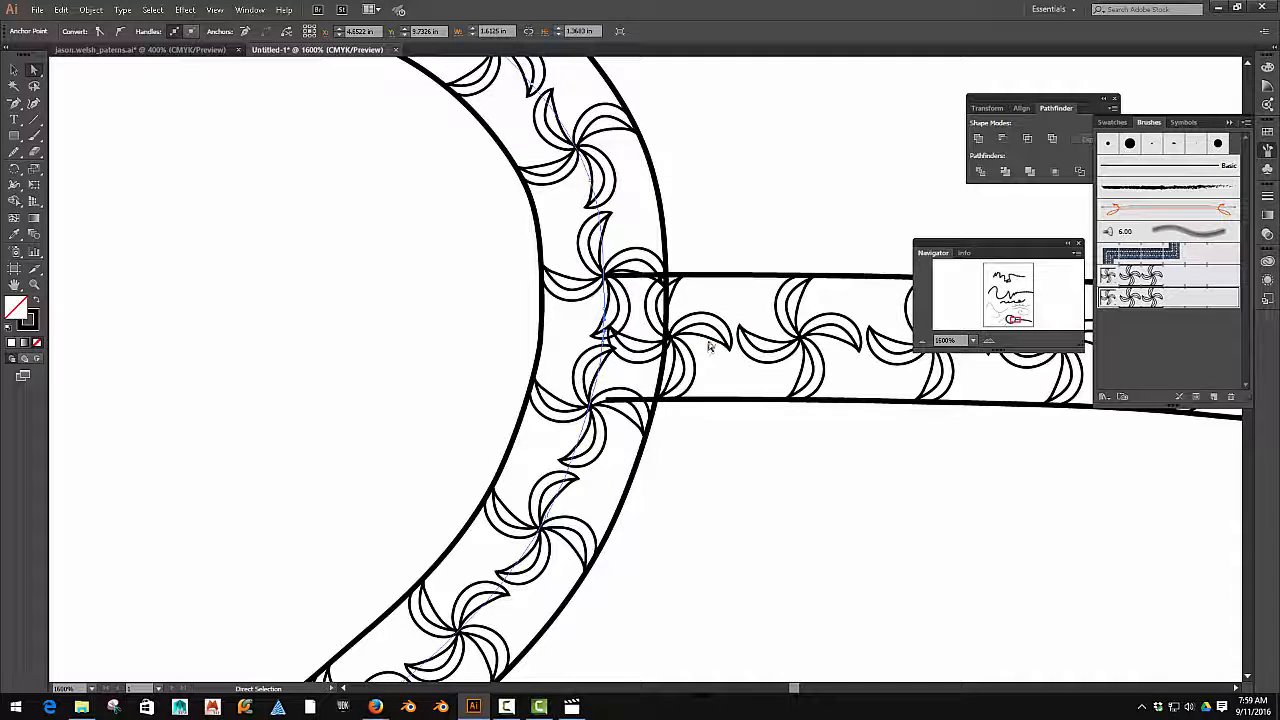
Move the patterned line right and slightly down so its left end butts against the outer edge of the circle's border.
click(718, 276)
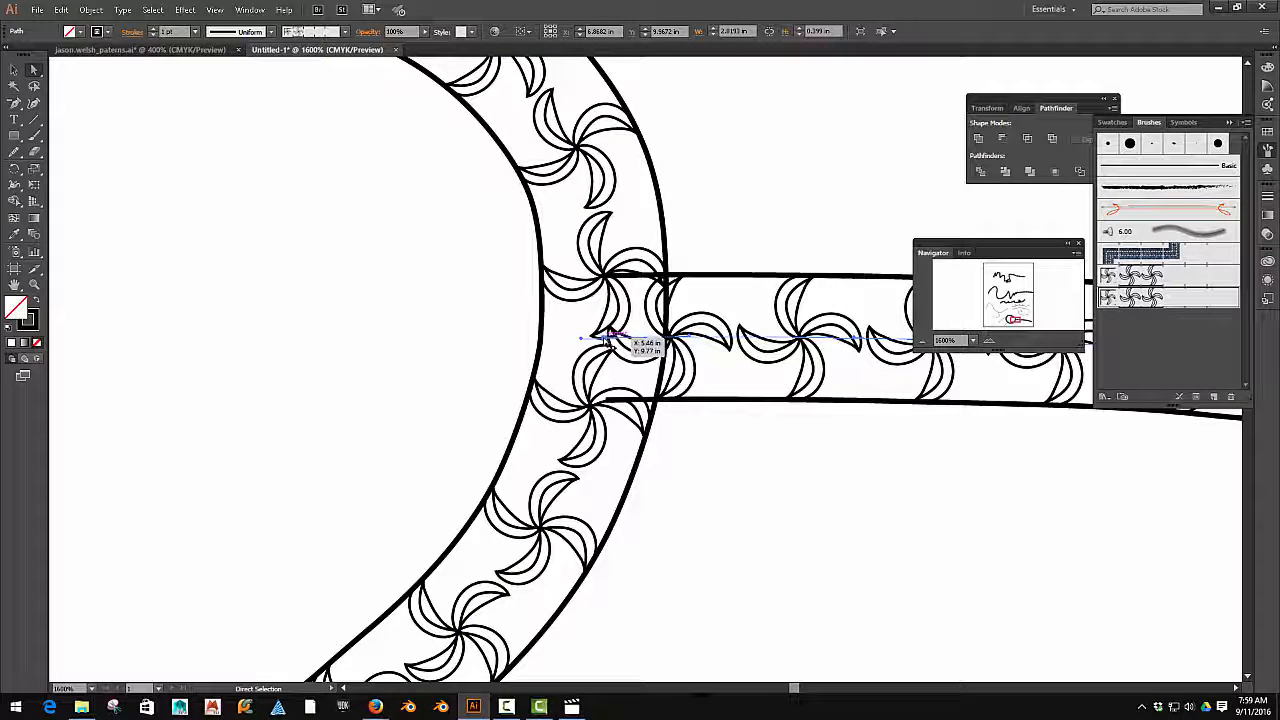
drag(608, 338, 690, 339)
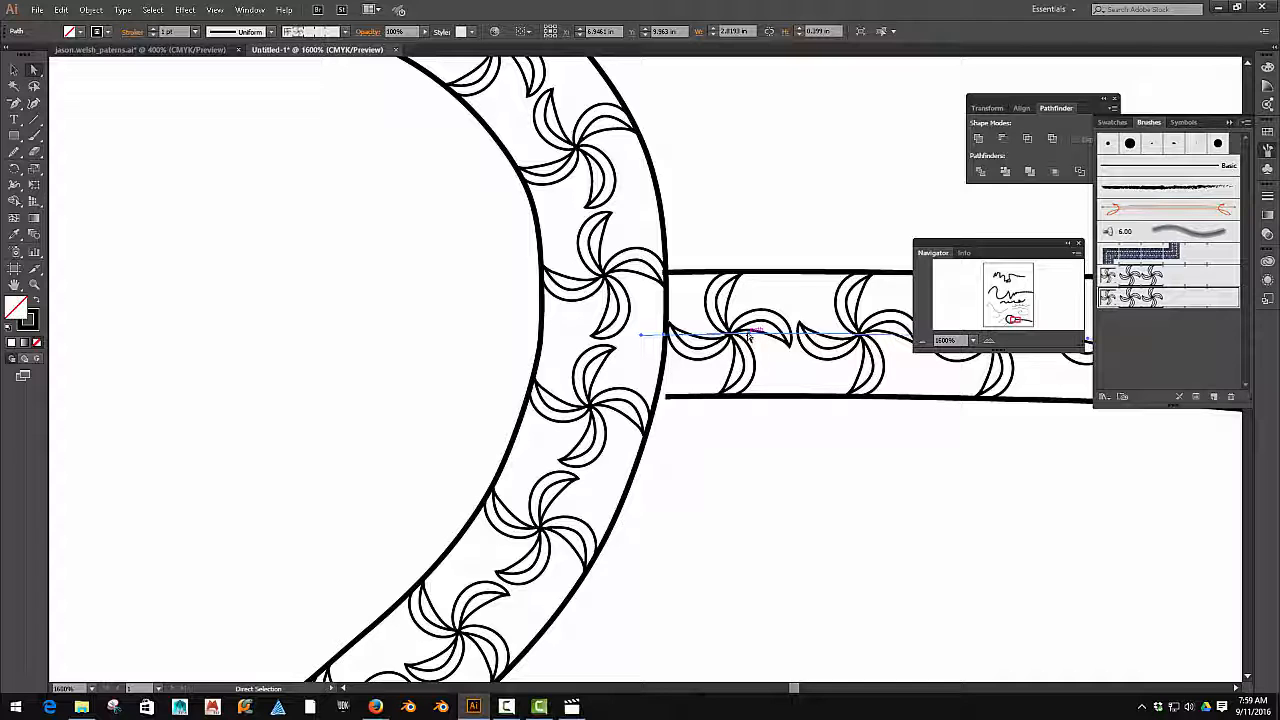
drag(748, 338, 745, 351)
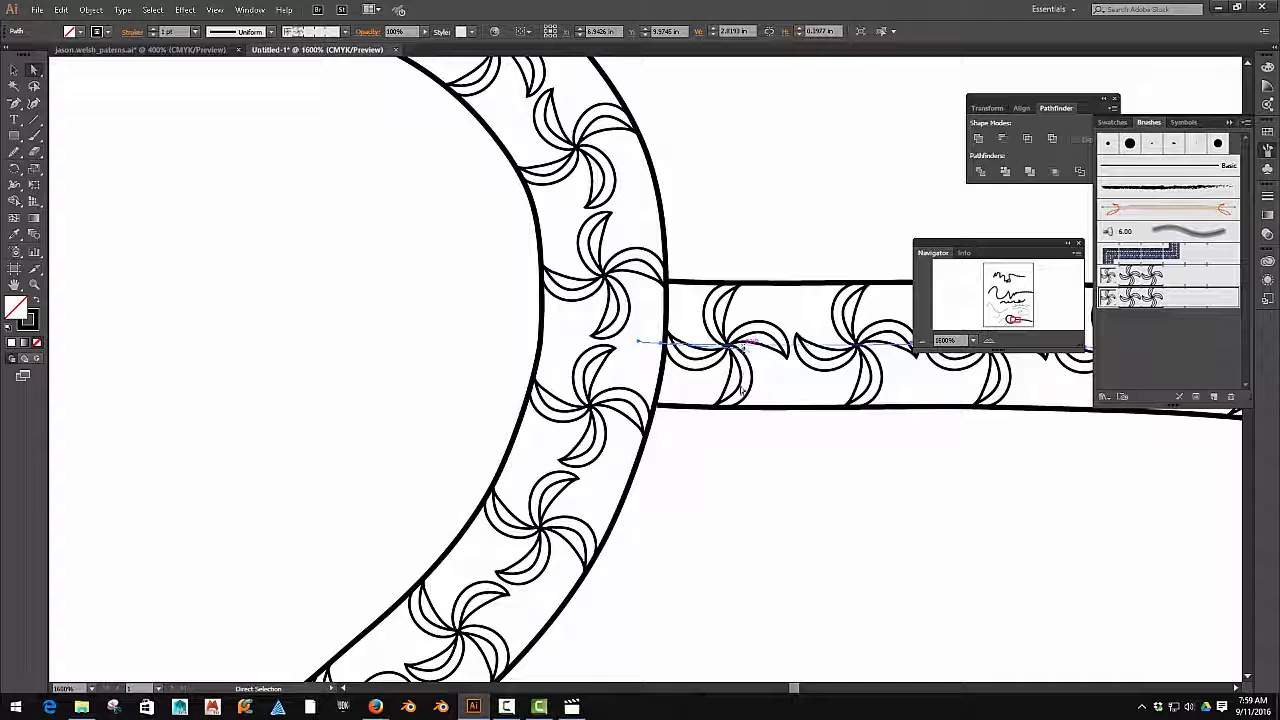
click(725, 447)
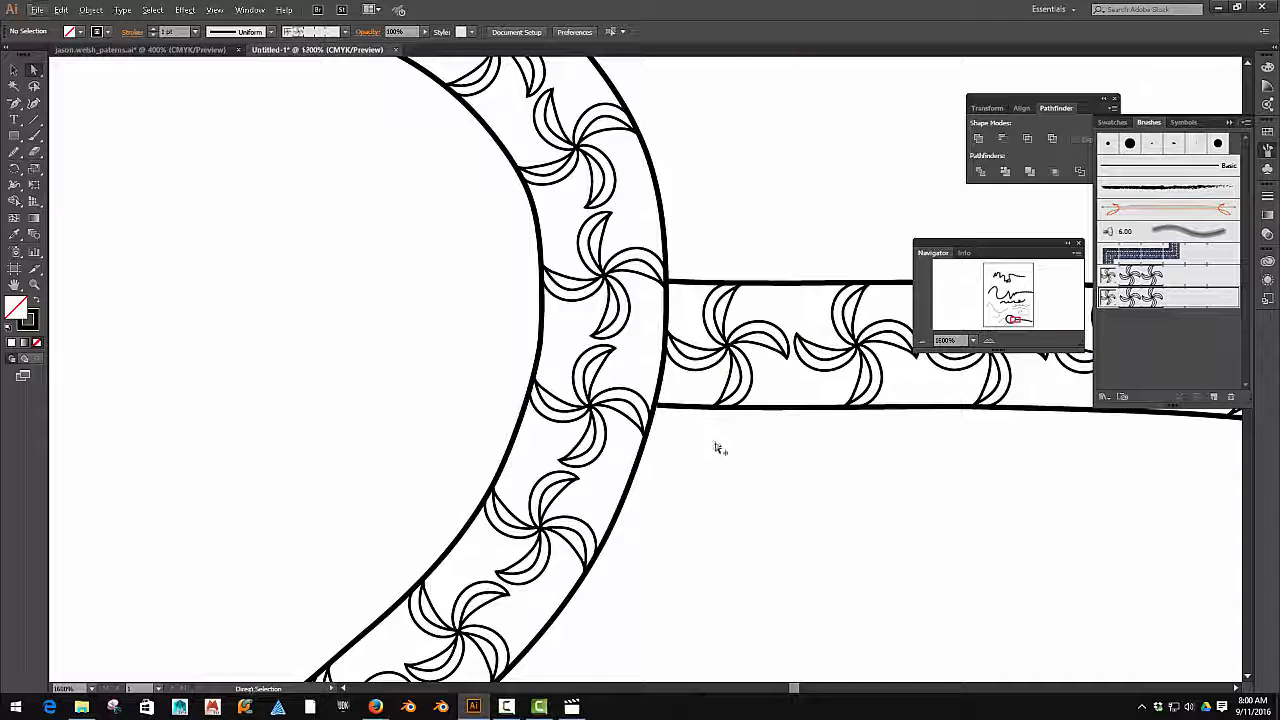
Apply the lower pinwheel pattern brush to the line running down and right from the bottom of the circle.
scroll(716, 447, down, 4)
scroll(717, 448, down, 3)
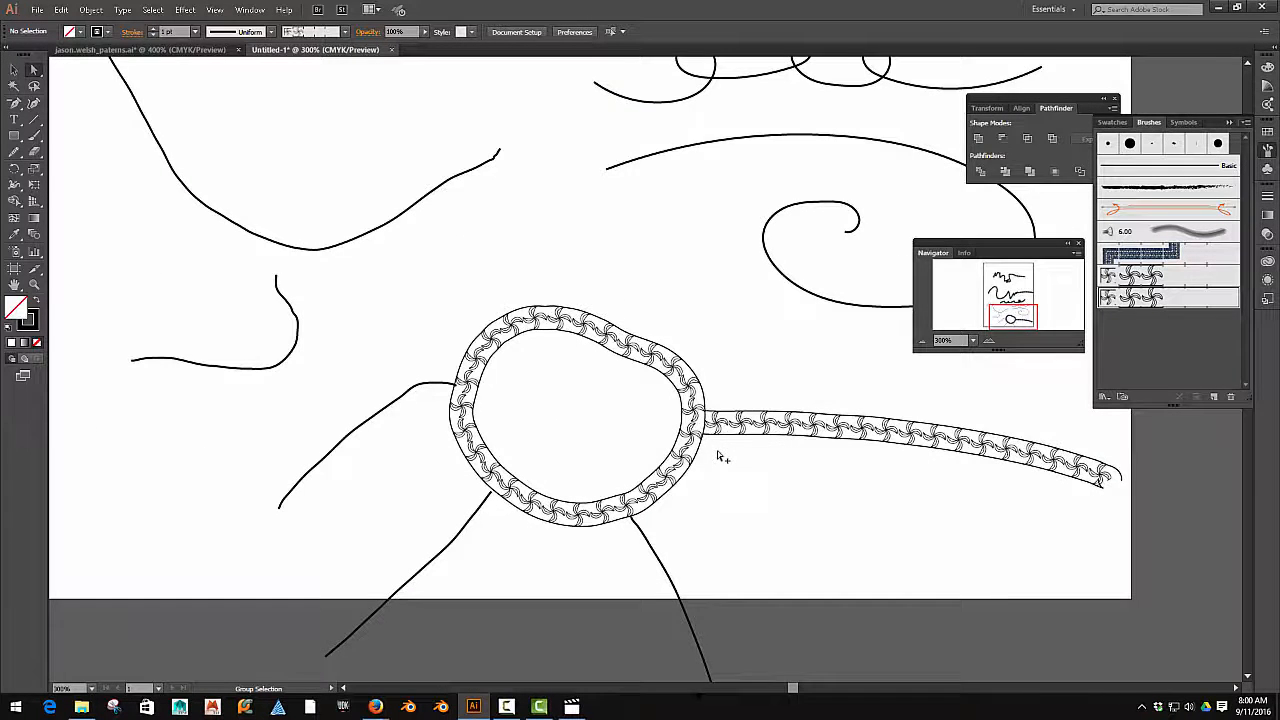
scroll(717, 452, up, 4)
drag(640, 535, 674, 320)
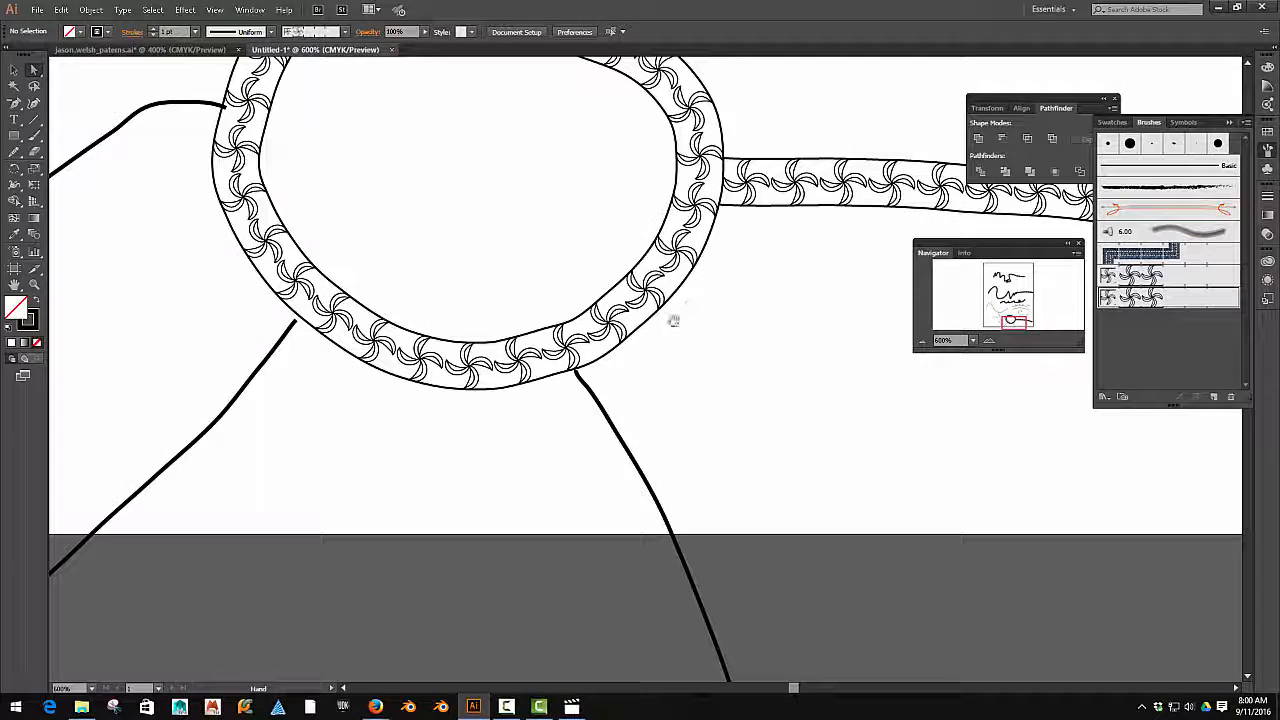
click(14, 70)
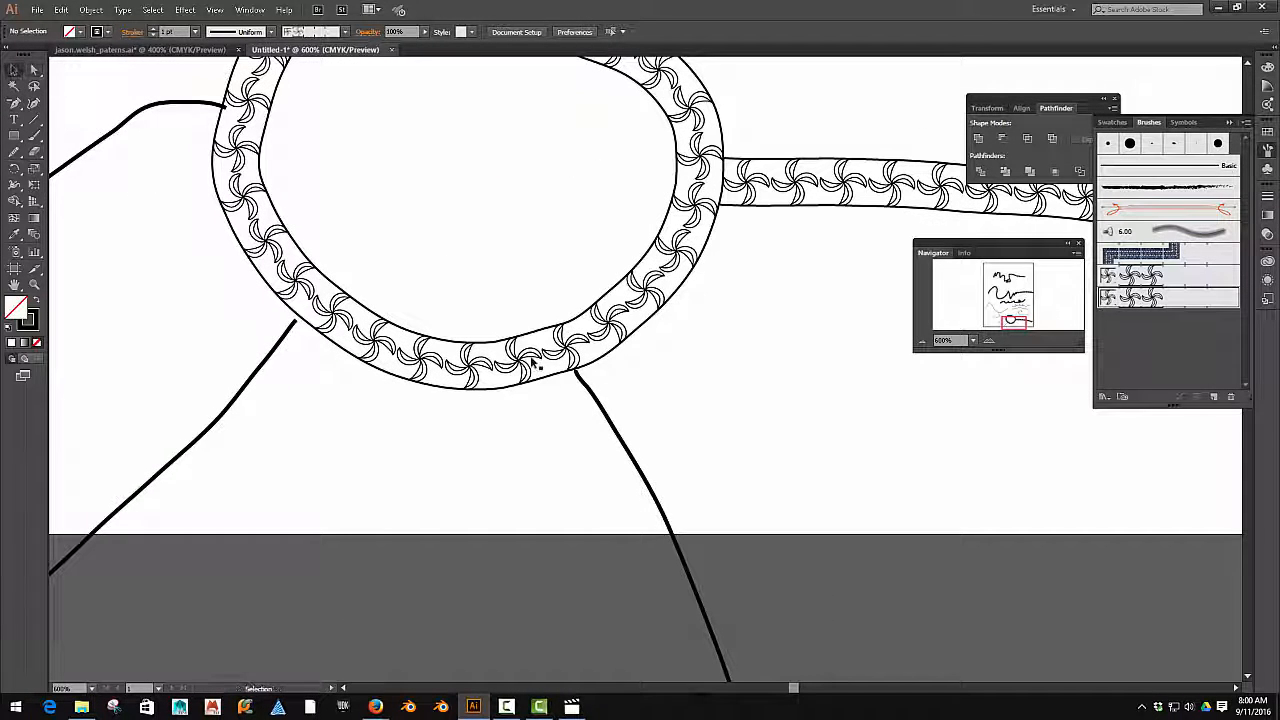
click(590, 393)
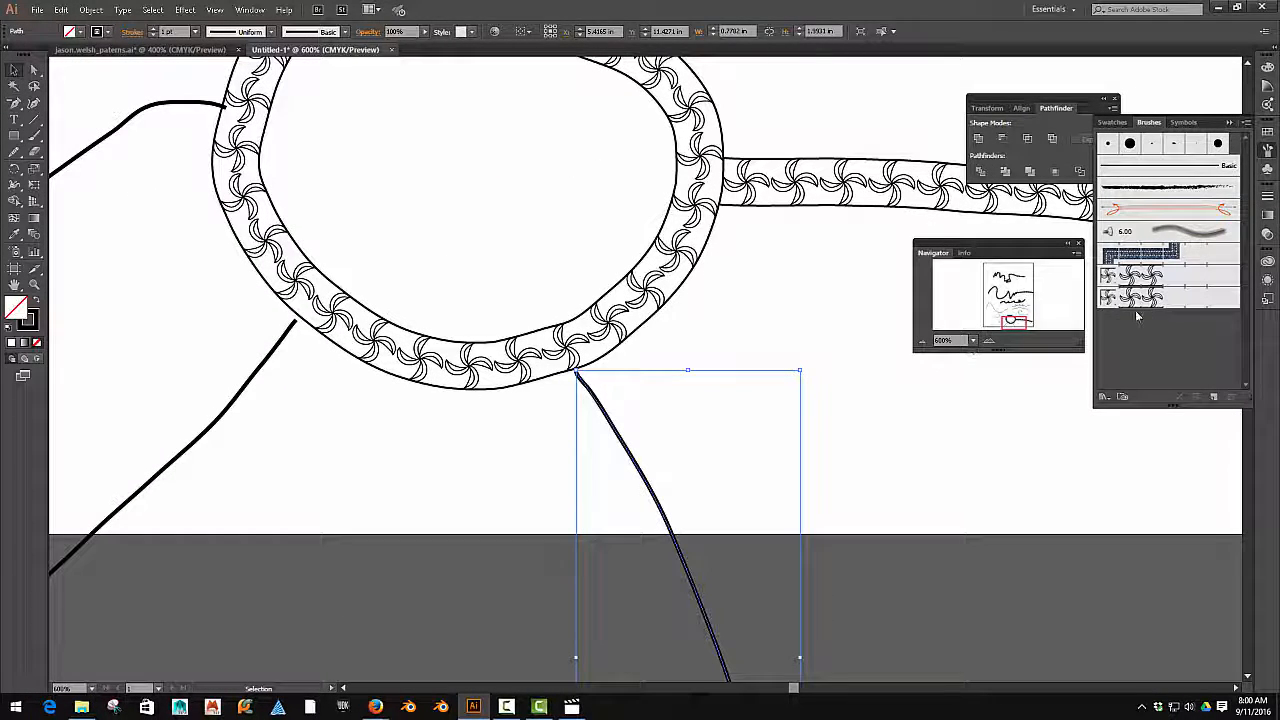
click(1112, 300)
click(762, 343)
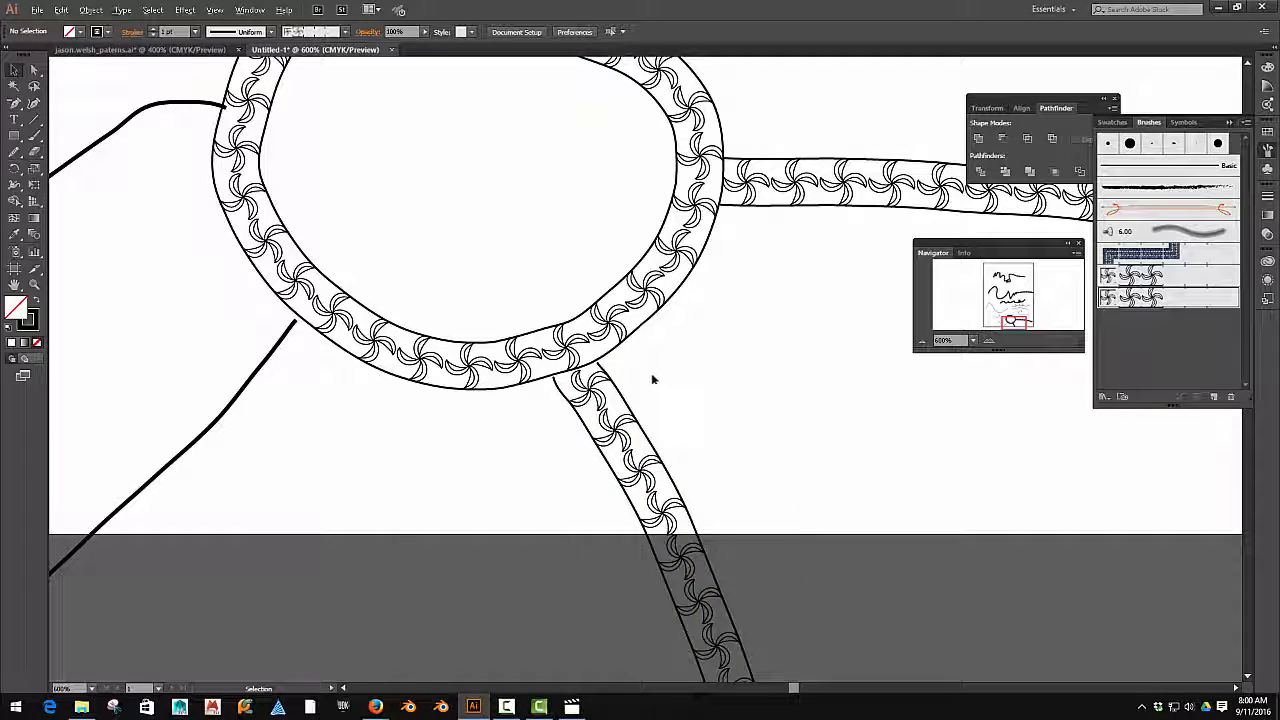
Nudge the patterned line below the circle up and left with Direct Selection so its top end meets the circle's border.
scroll(649, 376, up, 3)
scroll(648, 380, up, 1)
scroll(608, 389, up, 1)
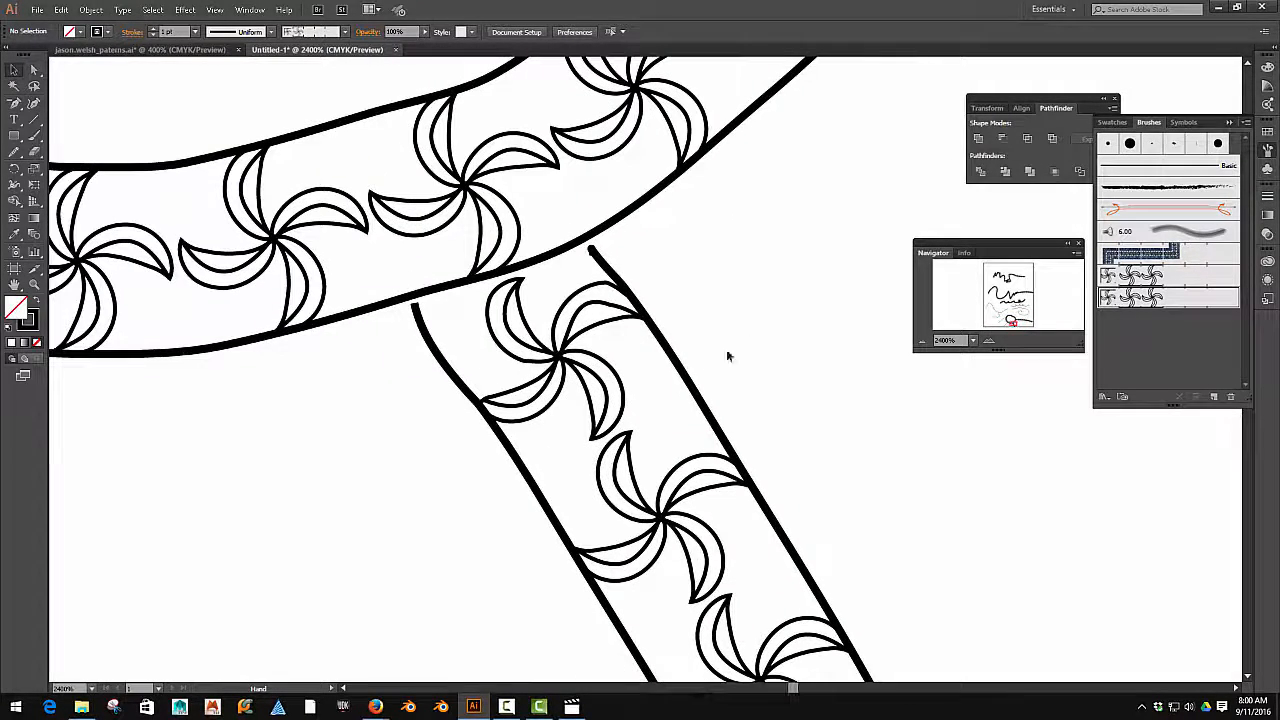
click(572, 360)
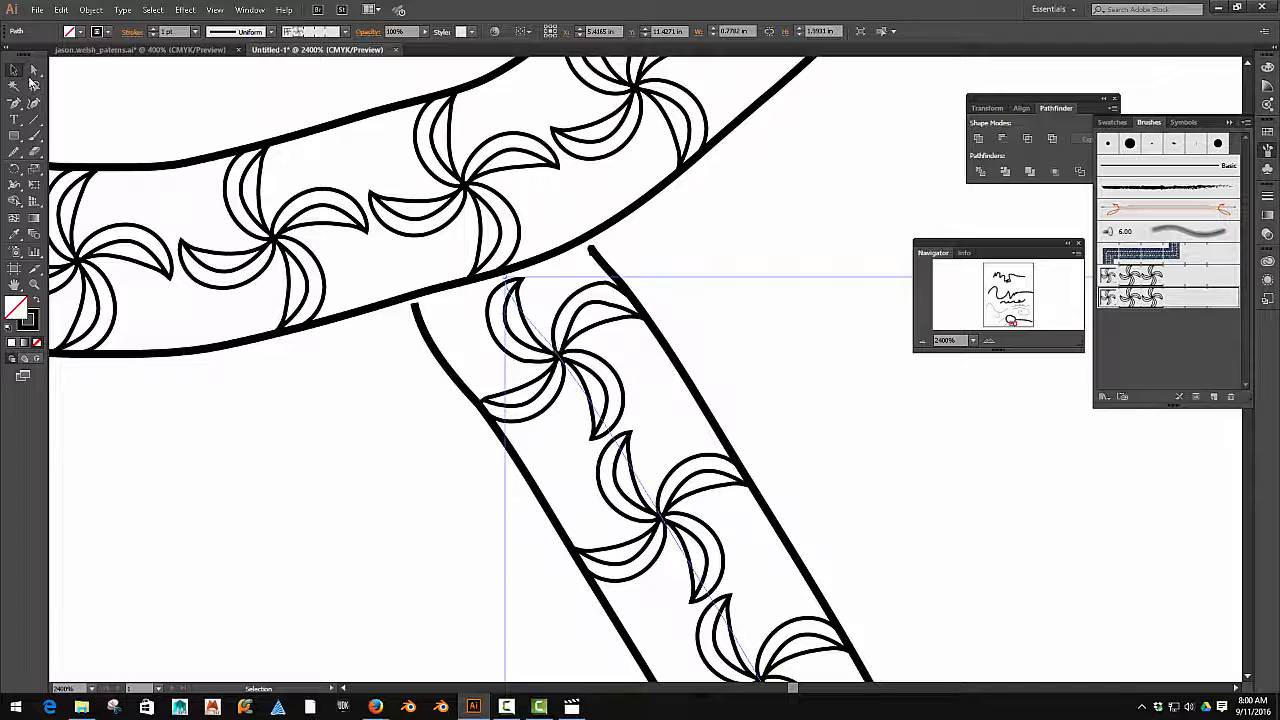
click(33, 72)
drag(548, 344, 548, 340)
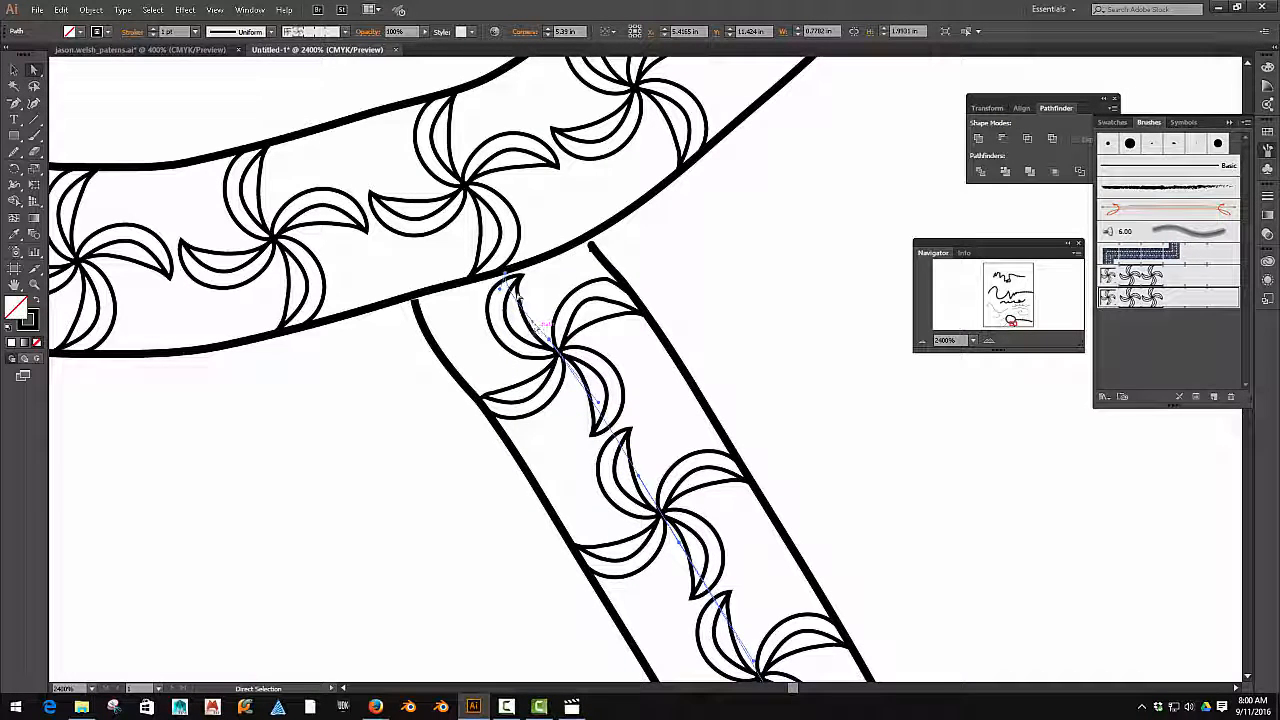
mouse_move(502, 292)
mouse_down()
mouse_move(518, 288)
mouse_move(510, 298)
mouse_move(503, 268)
mouse_move(508, 294)
mouse_up()
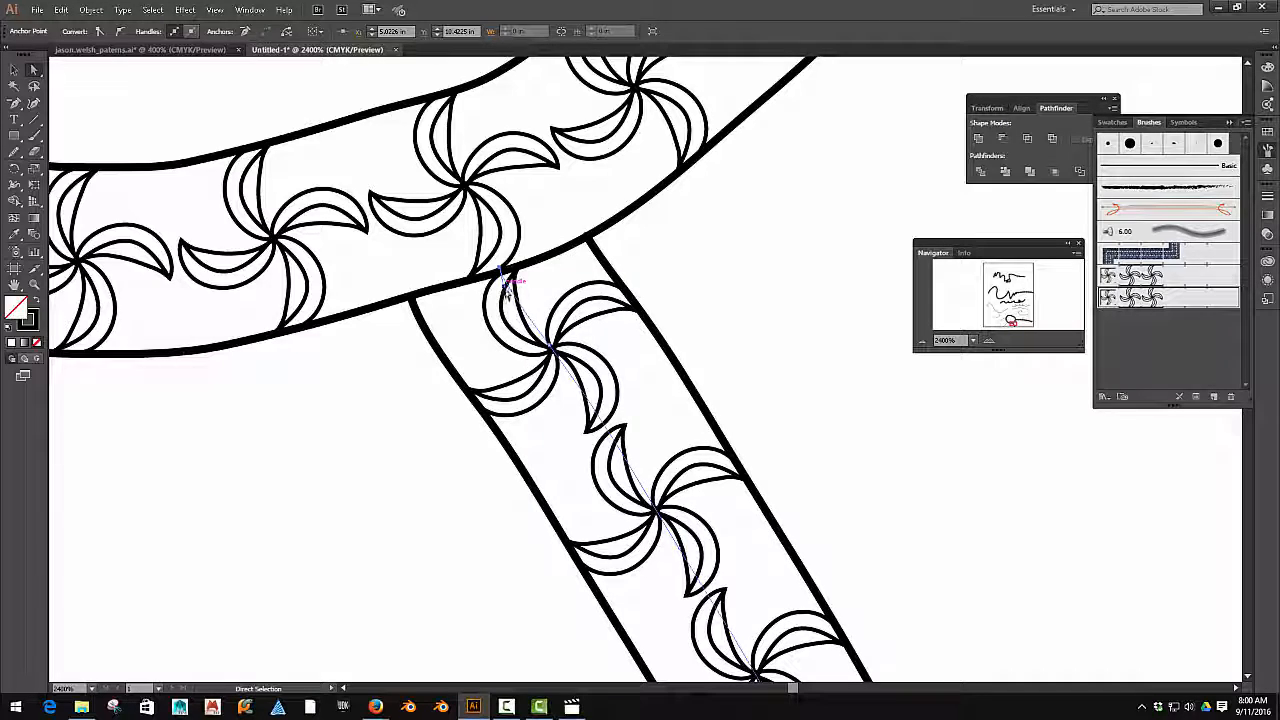
click(652, 358)
scroll(652, 360, down, 4)
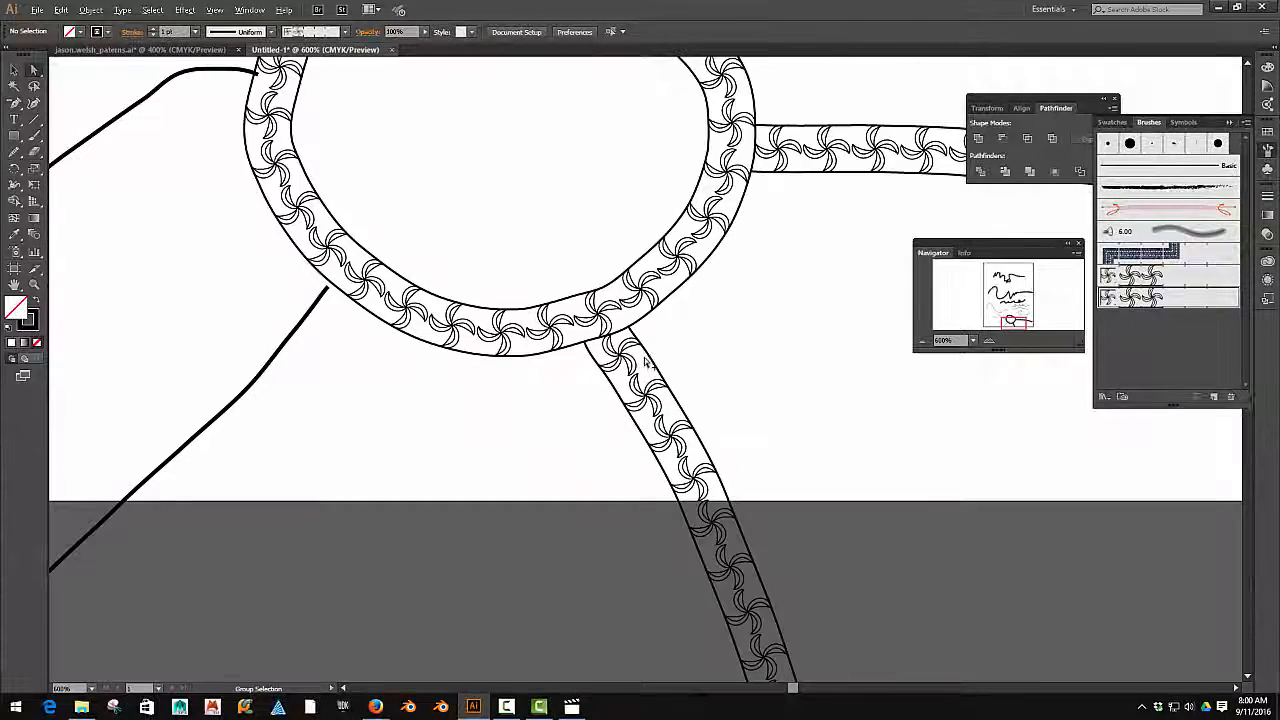
scroll(674, 366, up, 5)
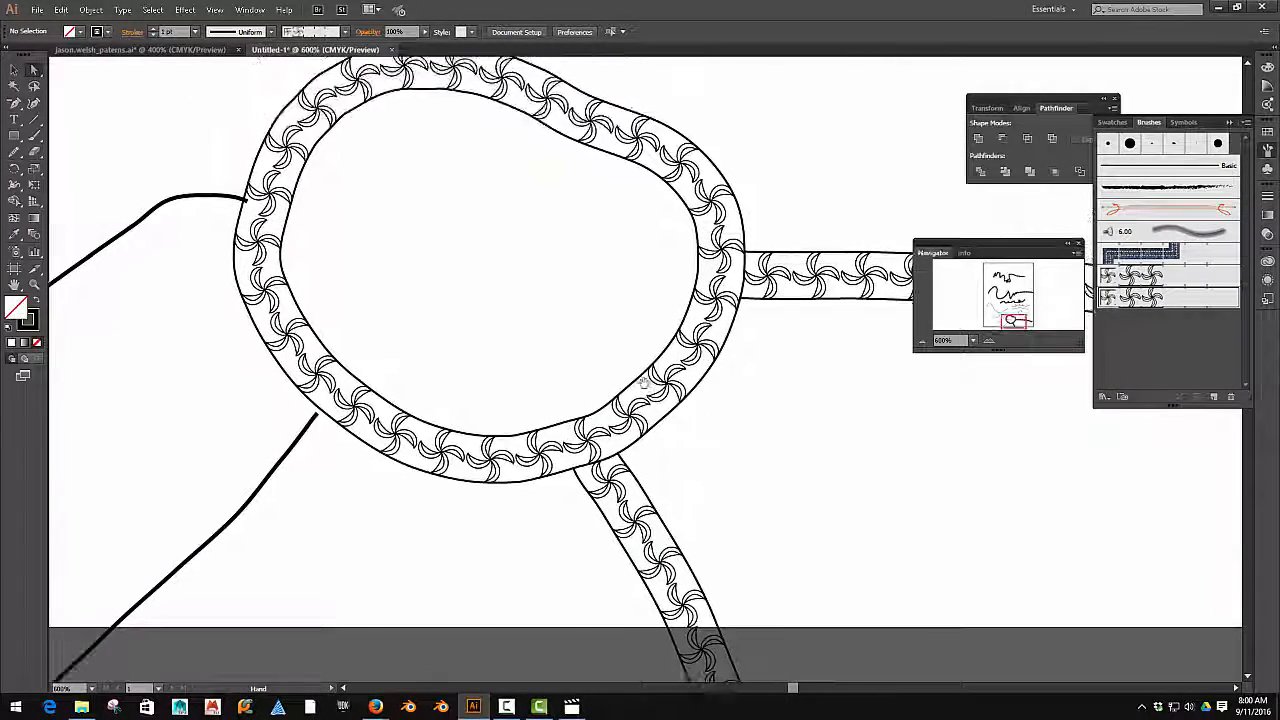